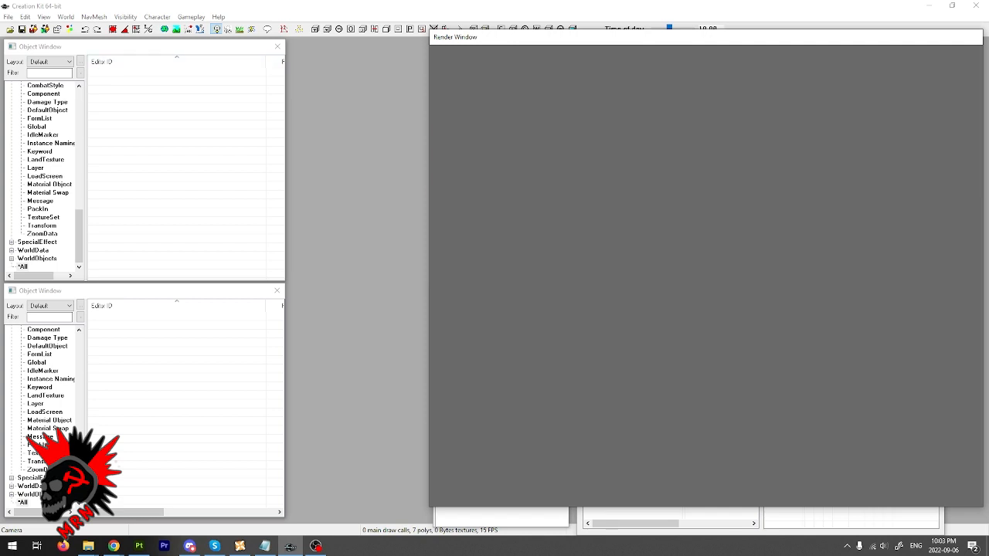
- Load the Fallout4.esm master file into the Creation Kit
left_click(8, 17)
left_click(26, 29)
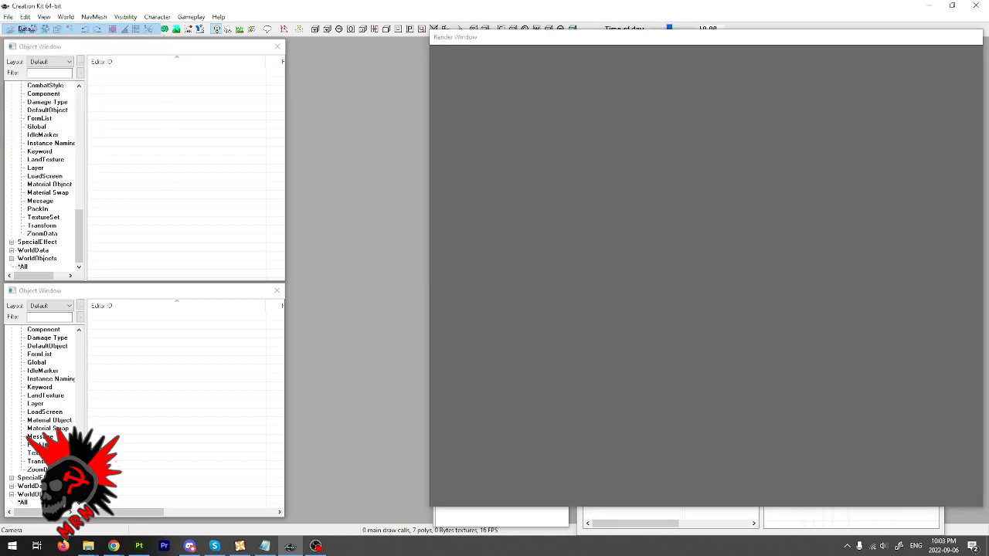
left_click(346, 165)
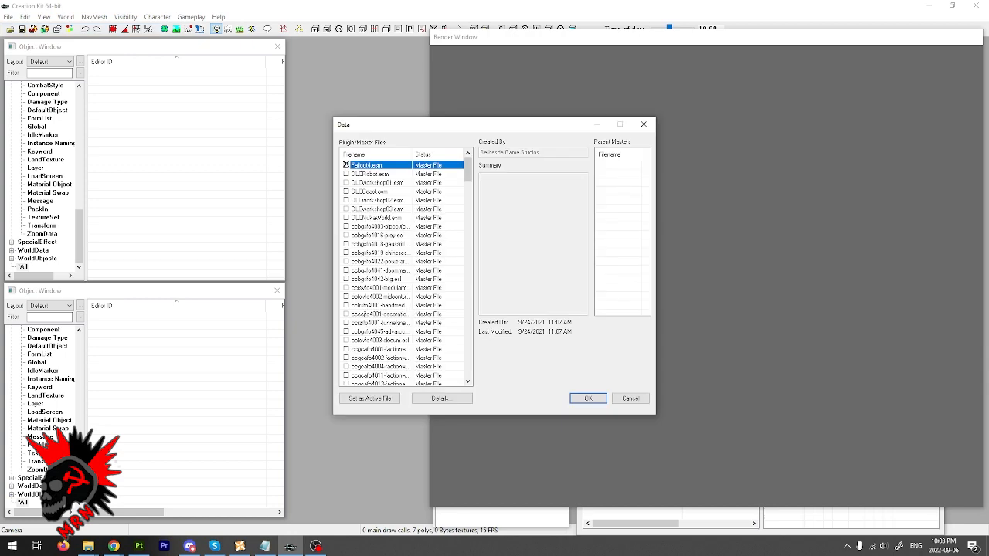
left_click(588, 398)
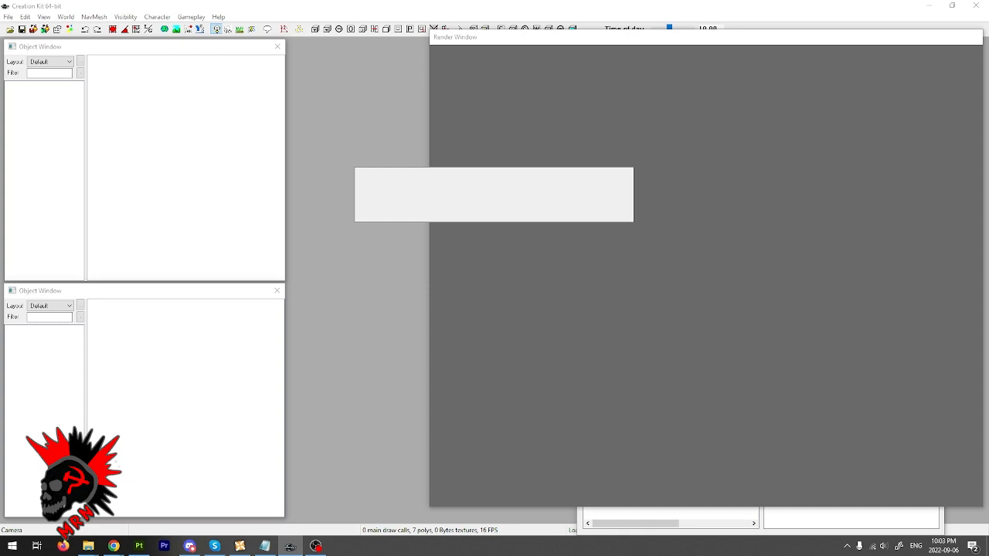
- Switch to Chrome and bring up the image search results for the Hezbollah flag
mouse_move(113, 546)
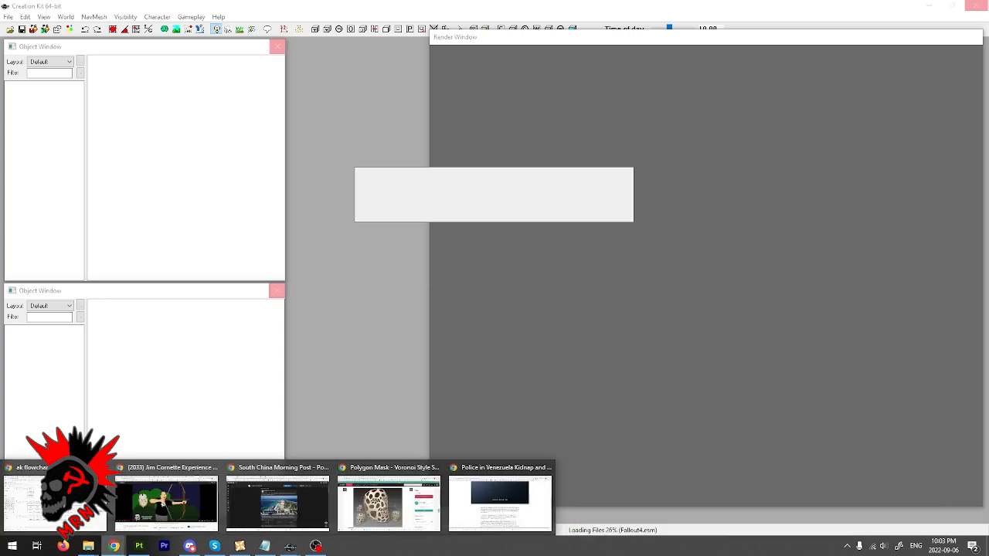
left_click(278, 502)
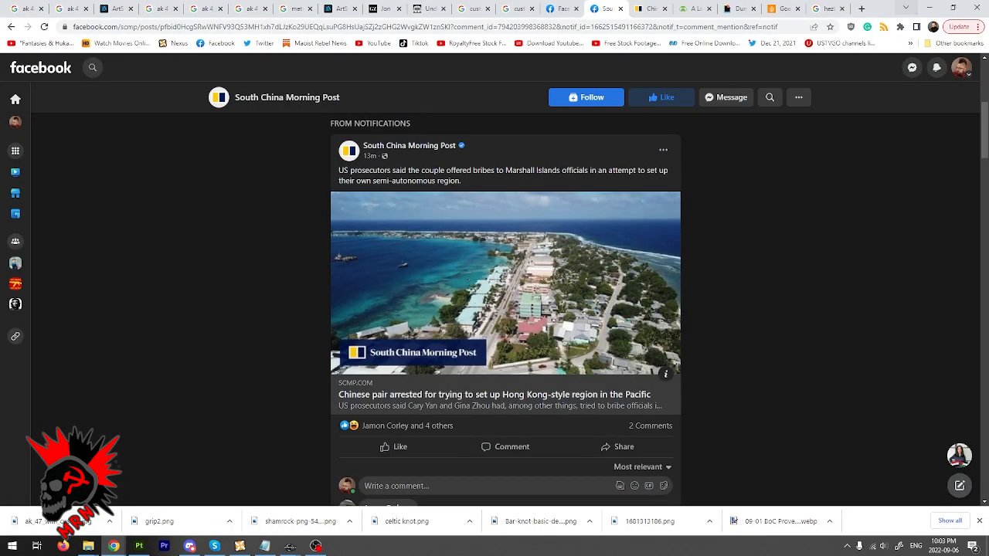
left_click(825, 8)
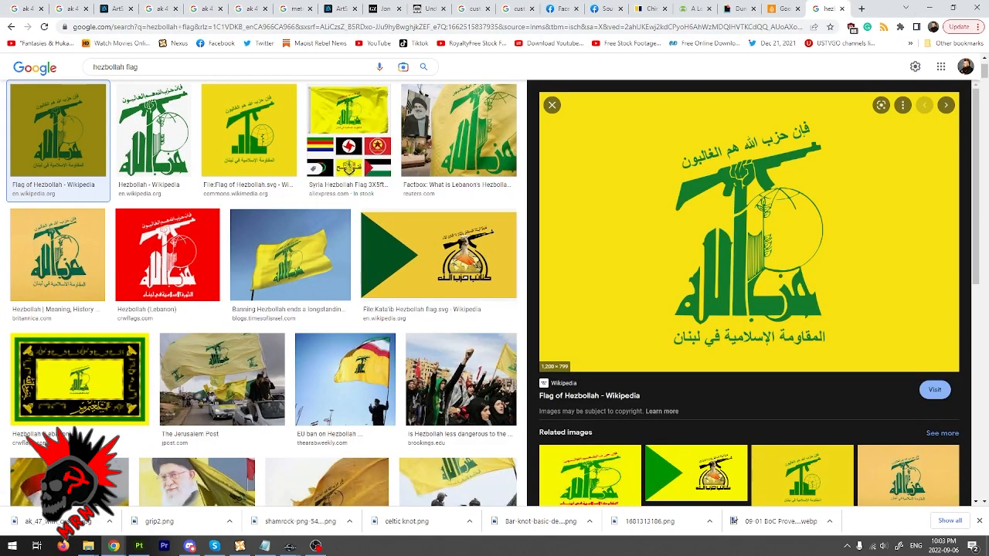
- View the flag's original SVG file from its Wikipedia source page, and return to the image search results
left_click(934, 390)
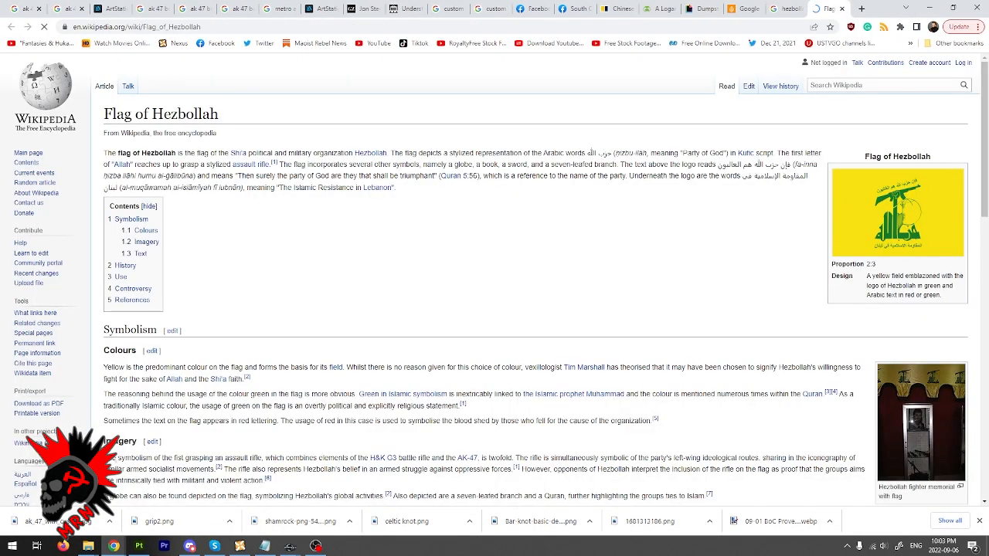
left_click(916, 212)
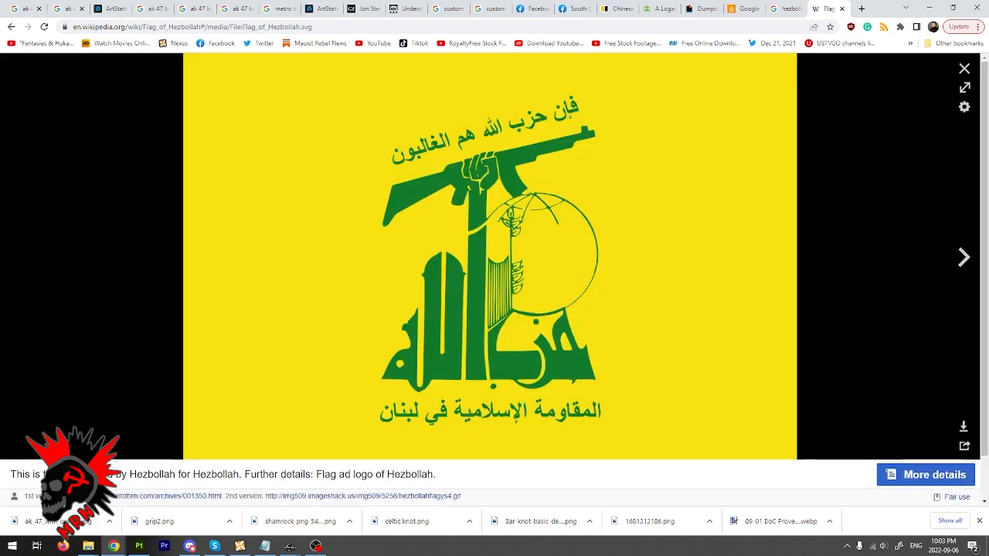
left_click(526, 253)
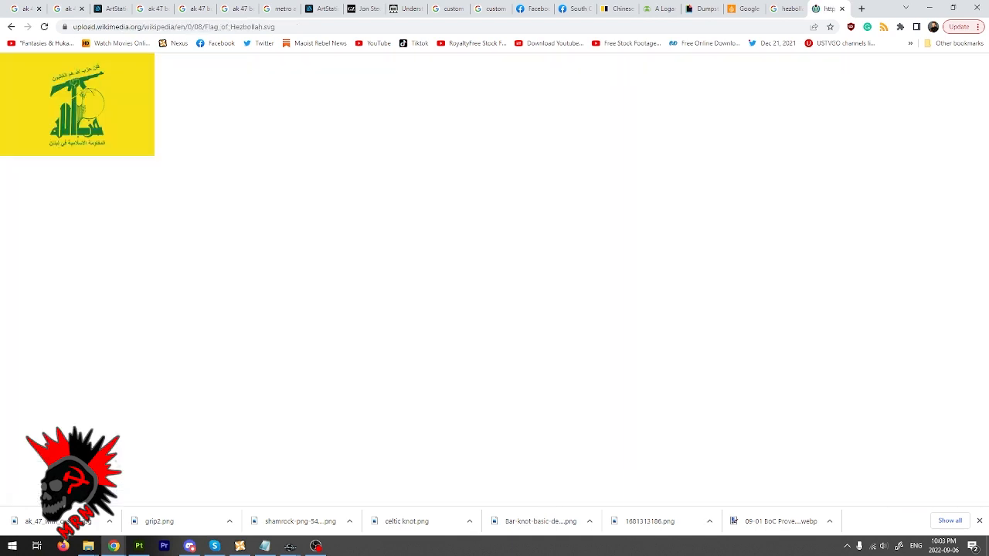
left_click(787, 9)
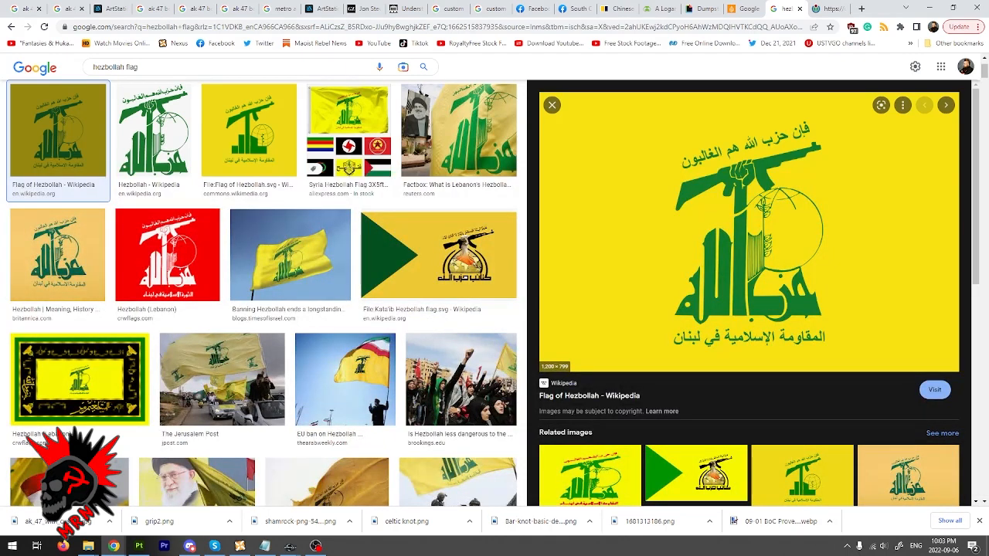
- Save the previewed Hezbollah flag image to the Desktop as a PNG named Flag_of_Hezbollah.svg
right_click(635, 197)
left_click(673, 306)
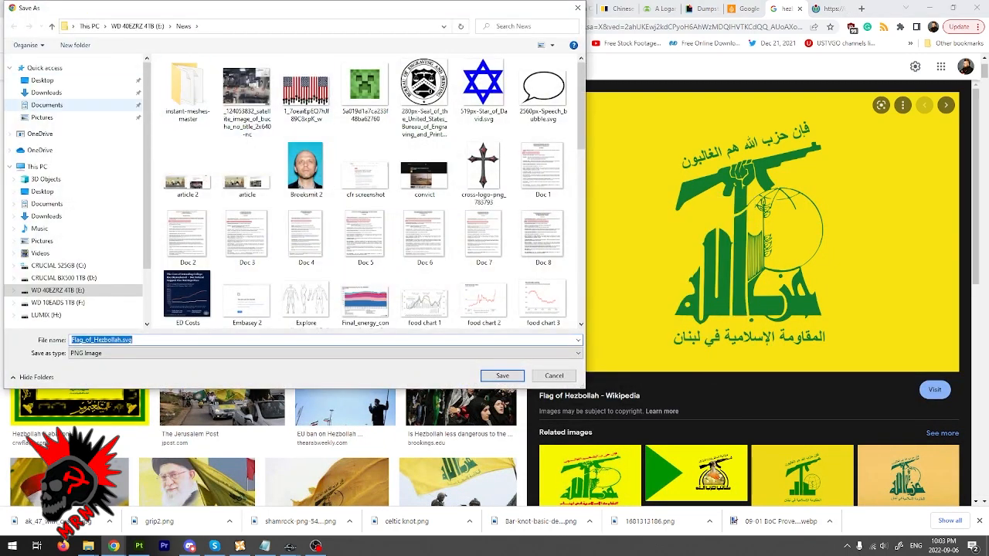
left_click(42, 79)
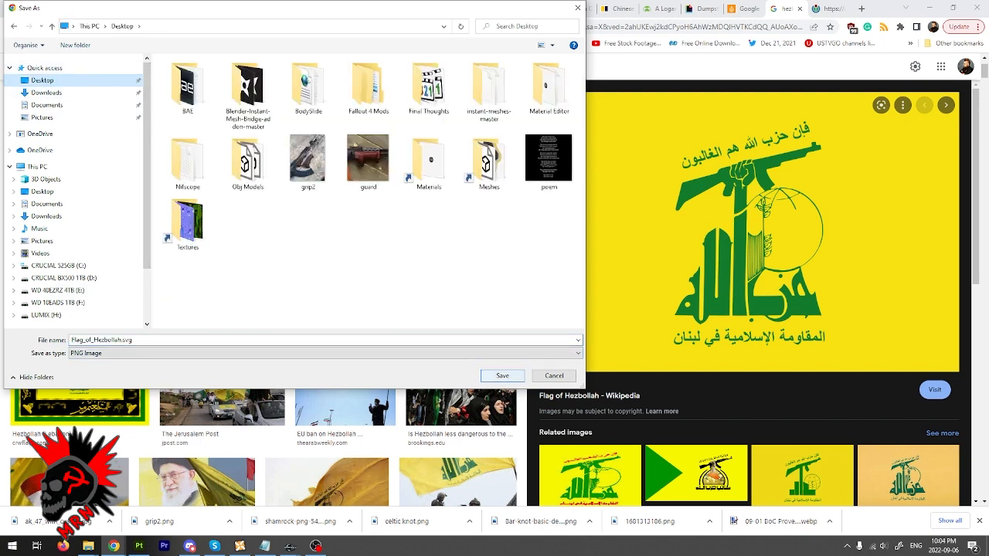
left_click(502, 375)
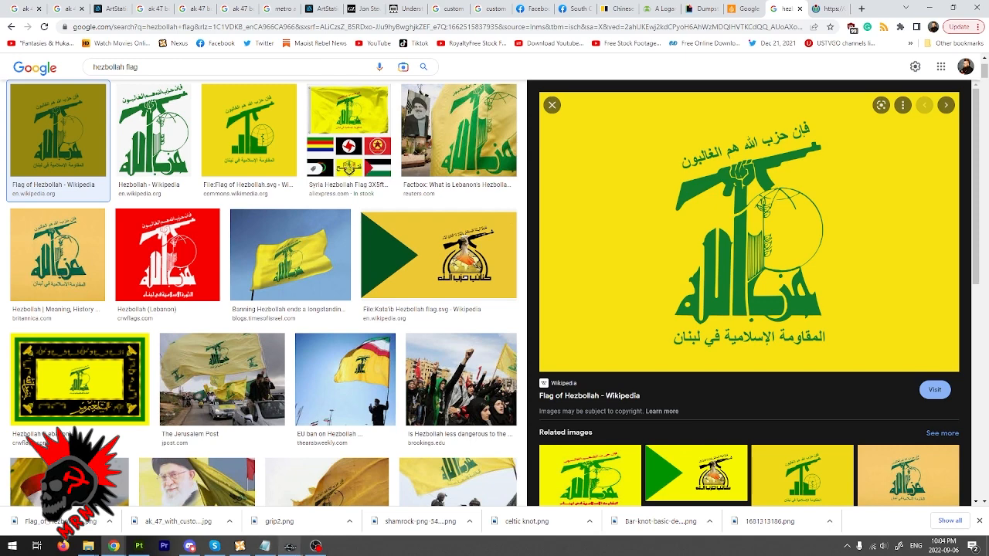
- Launch the bae archive extractor from the BAE folder in File Explorer
mouse_move(290, 546)
left_click(346, 499)
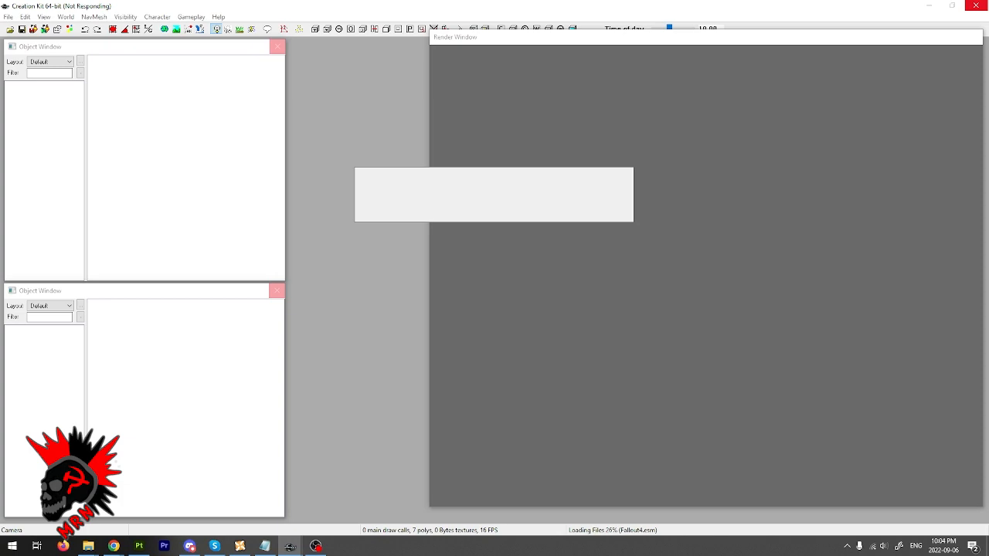
left_click(88, 546)
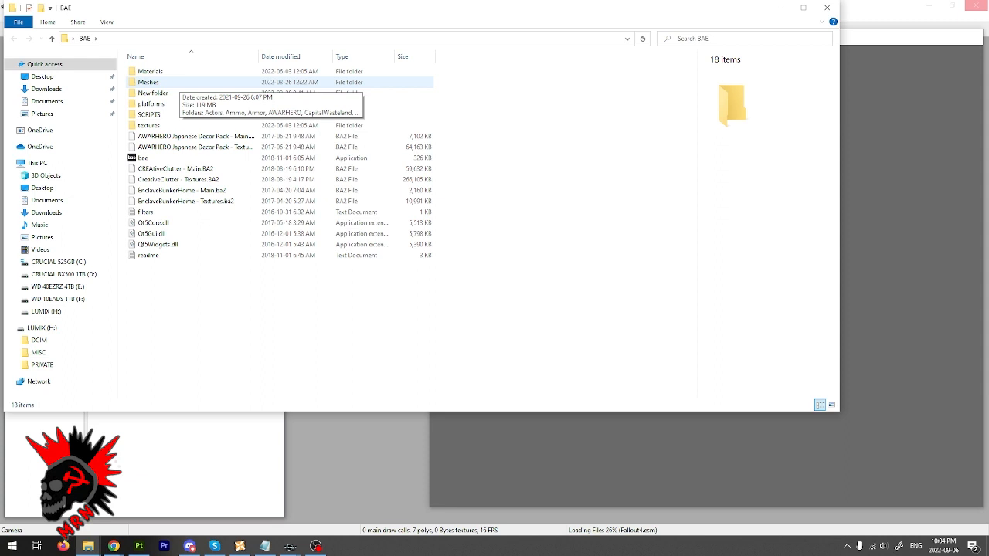
double_click(142, 158)
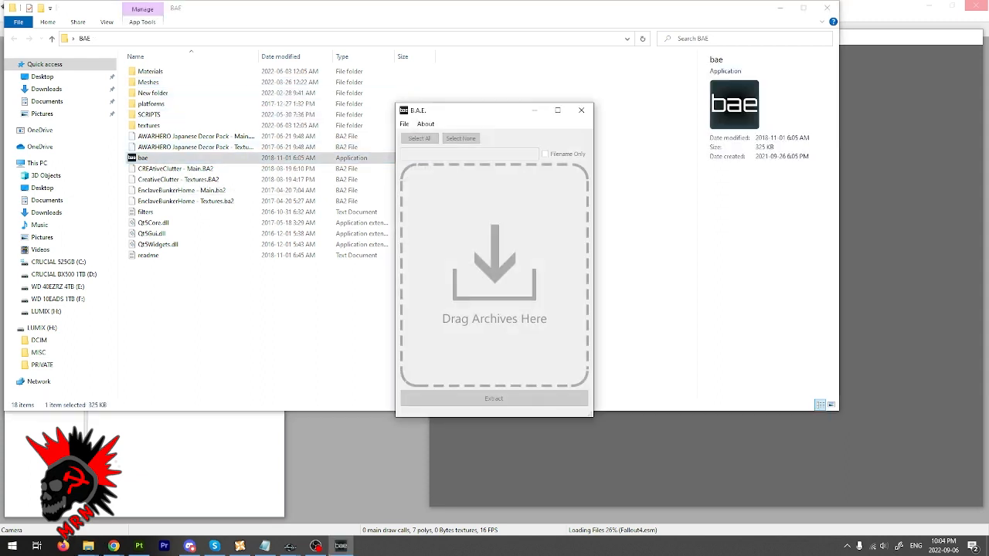
- Switch to the Fallout 4 Data folder and go to the Fallout4 BA2 archives in the file list
left_click(88, 547)
left_click(42, 511)
left_click(309, 264)
scroll(309, 253, "up", 20)
scroll(309, 254, "up", 13)
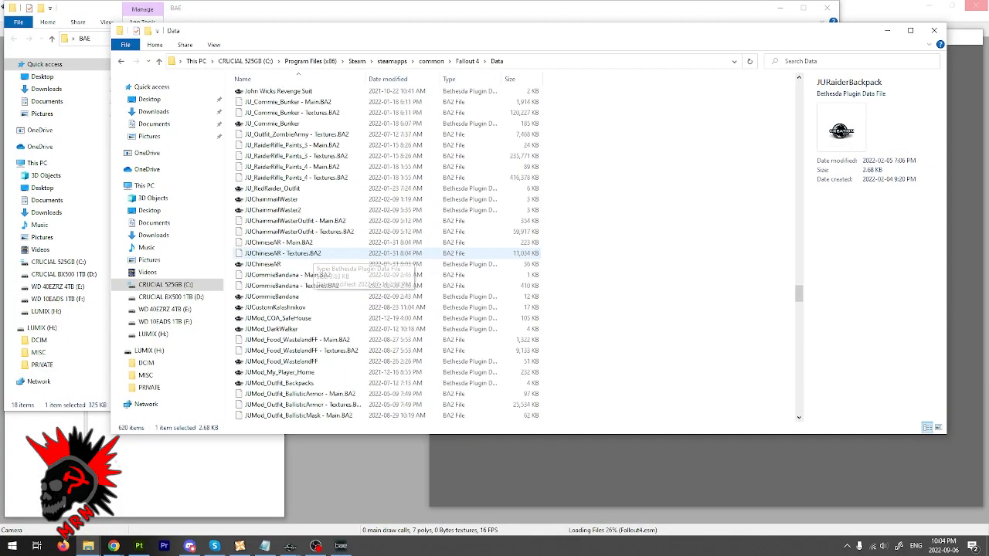
left_click(297, 178)
key("Home")
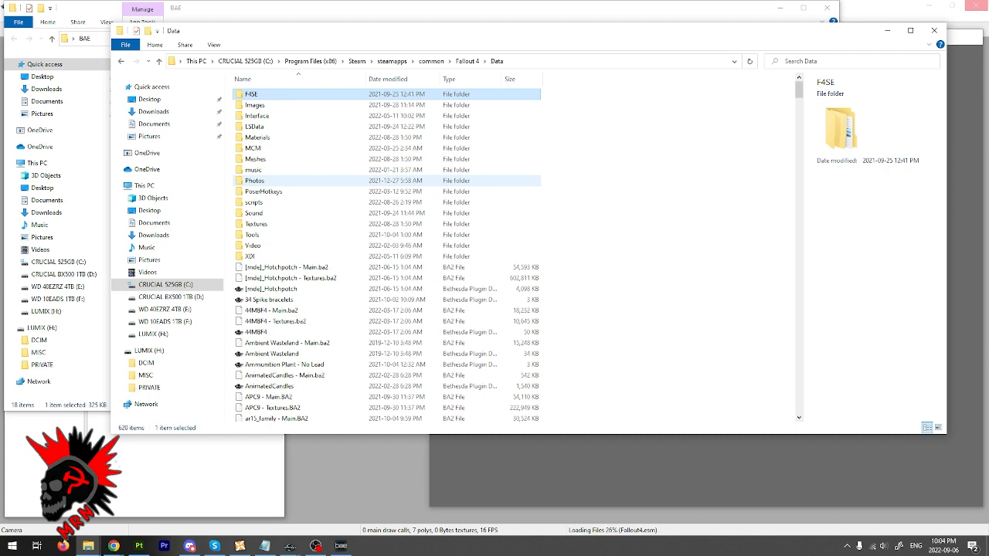
key("f")
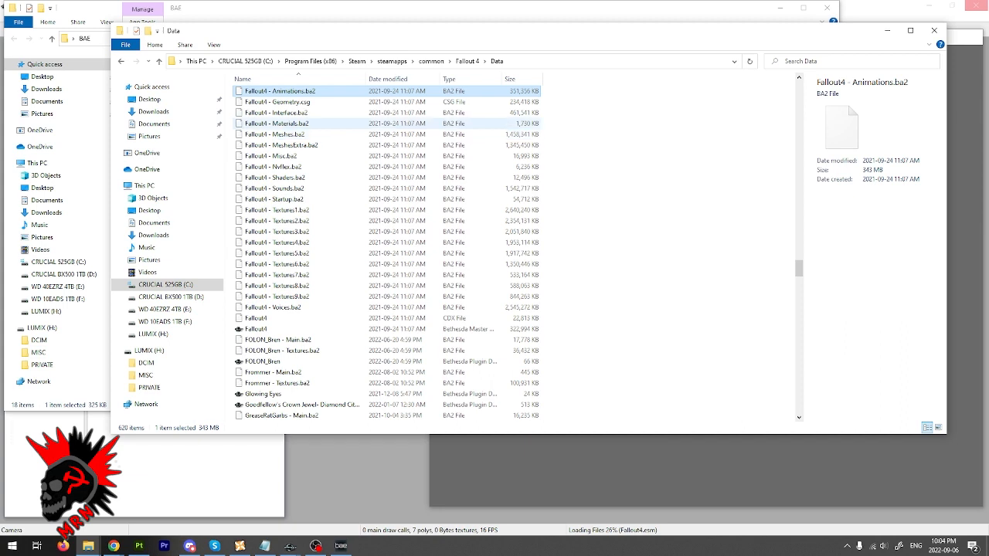
- Load Fallout4 - Materials.ba2 and Fallout4 - Textures1.ba2 through Textures9.ba2 from the Data folder into B.A.E
left_click(276, 123)
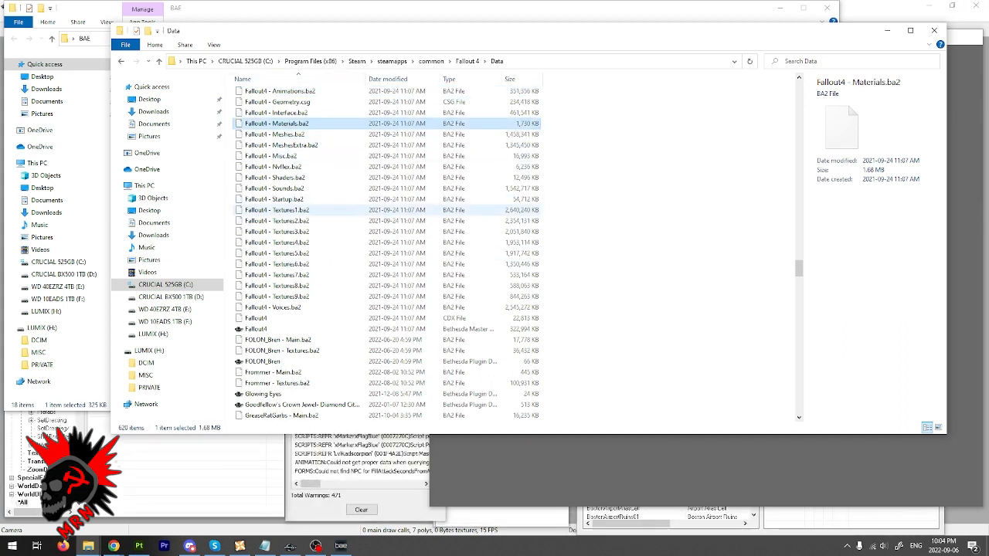
left_click(276, 210)
left_click(277, 297, "shift")
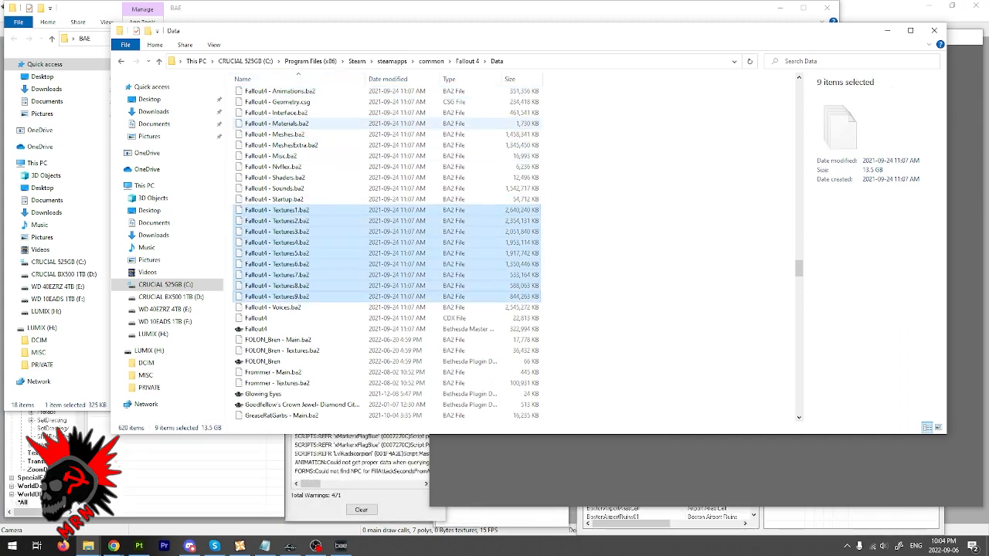
left_click(276, 123, "ctrl")
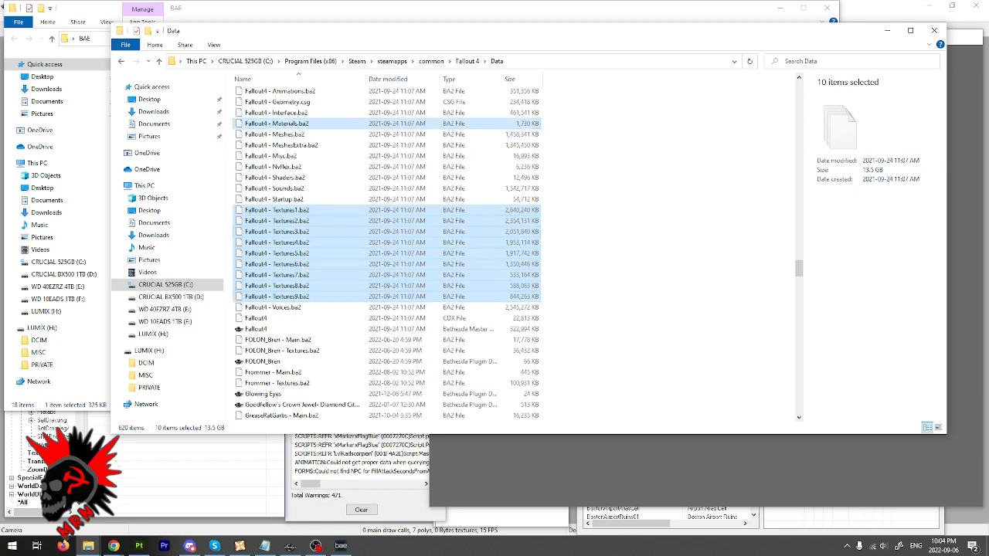
left_click_drag(298, 264, 459, 349)
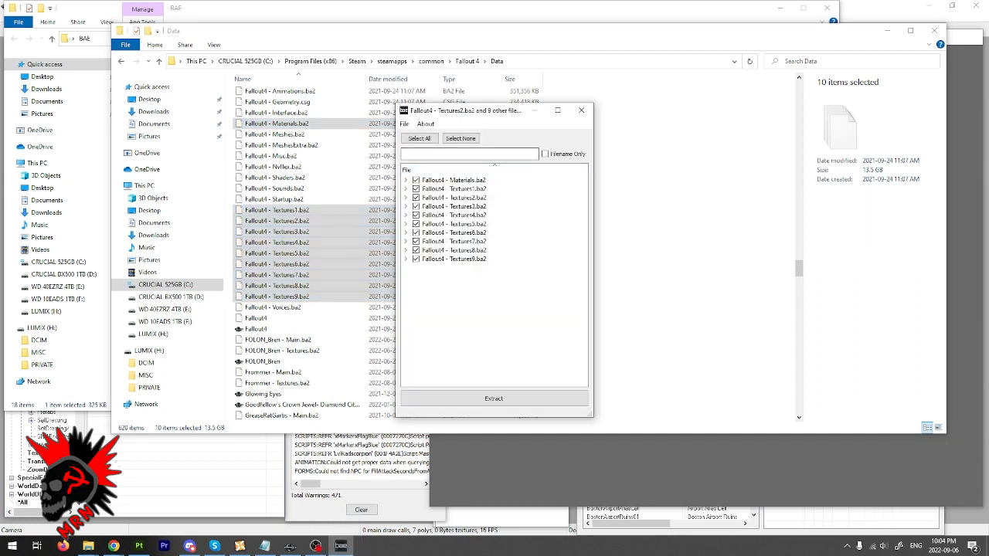
- Filter the archives by "flag" and extract only FlagMinutemen01.BGSM and FlagMinutemen01_d.DDS to the BAE folder
left_click(470, 153)
type("ag")
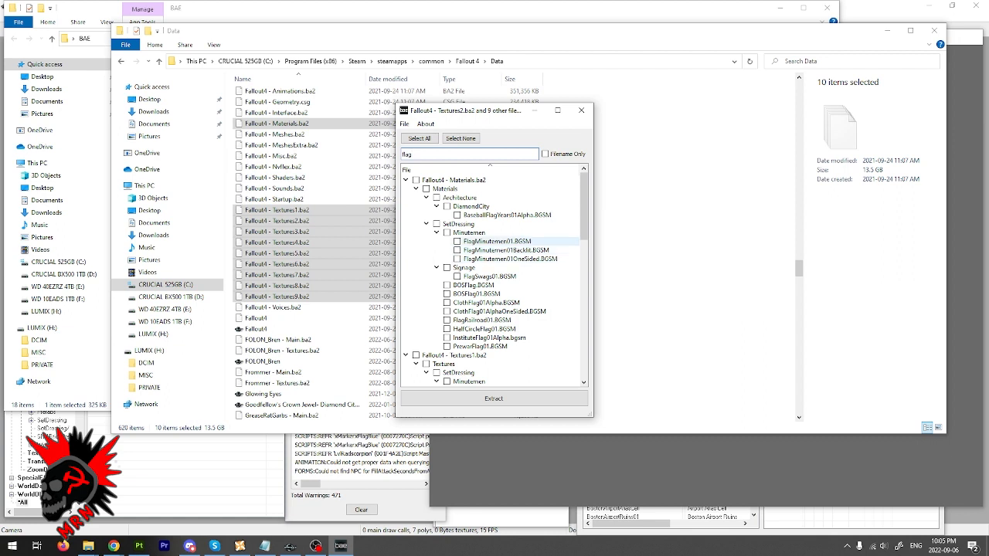
left_click(458, 241)
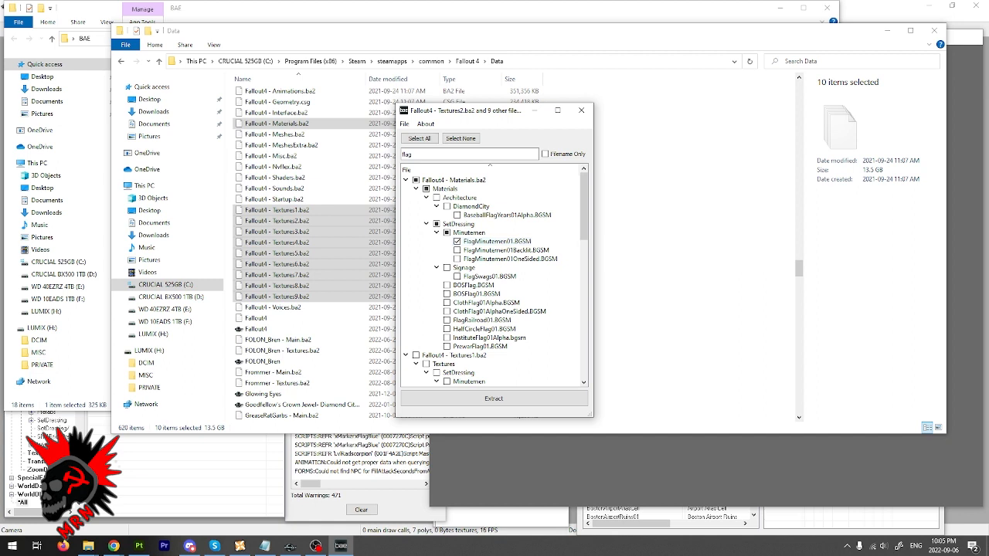
scroll(583, 204, "down", 3)
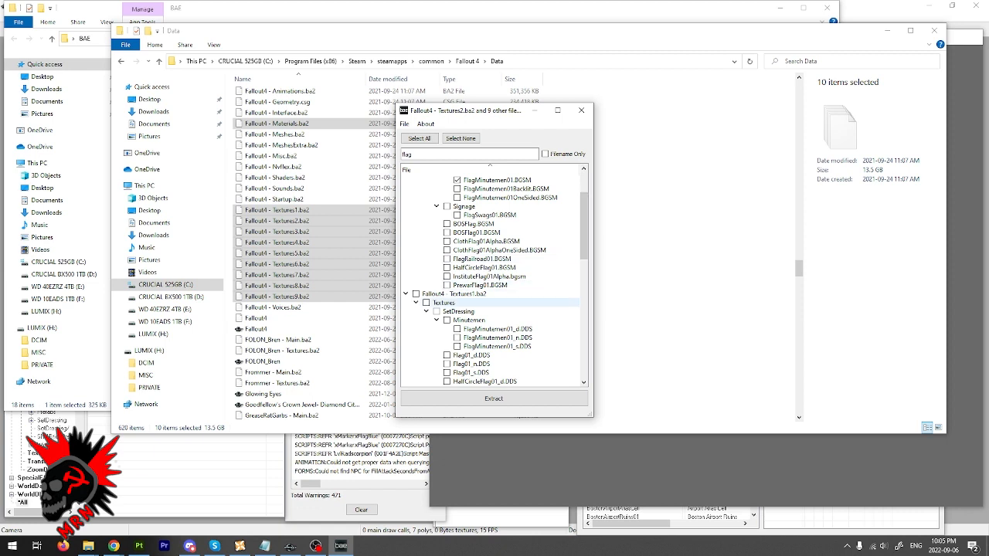
left_click(456, 328)
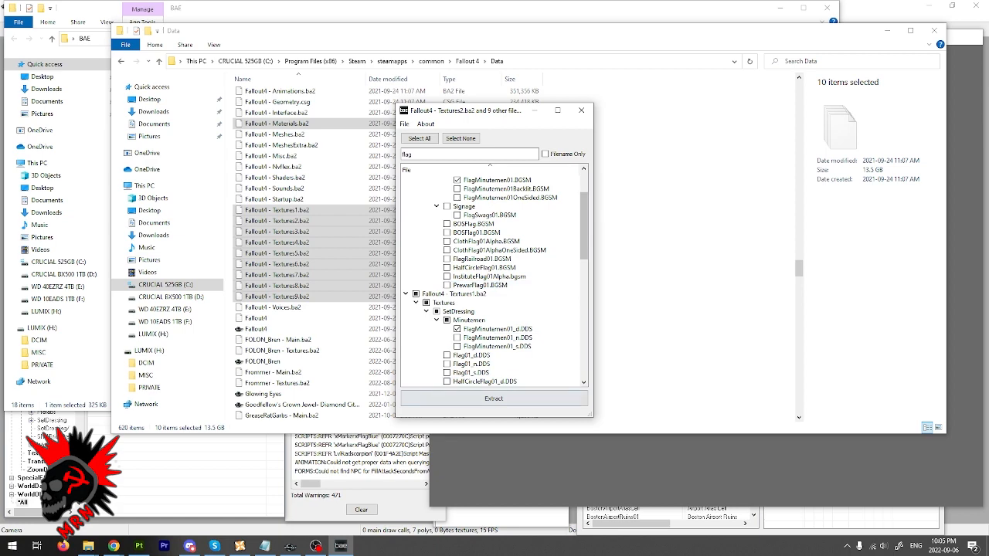
left_click(494, 398)
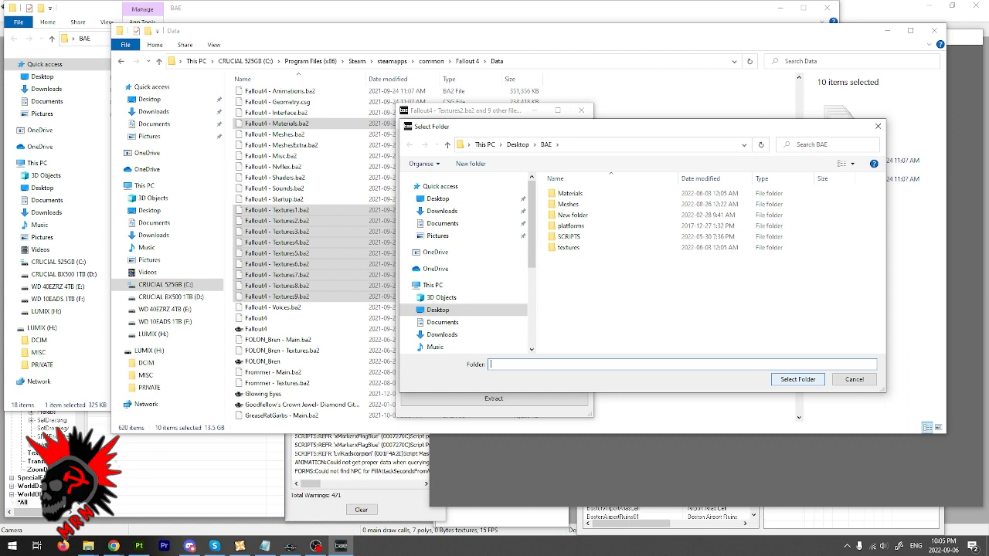
left_click(798, 379)
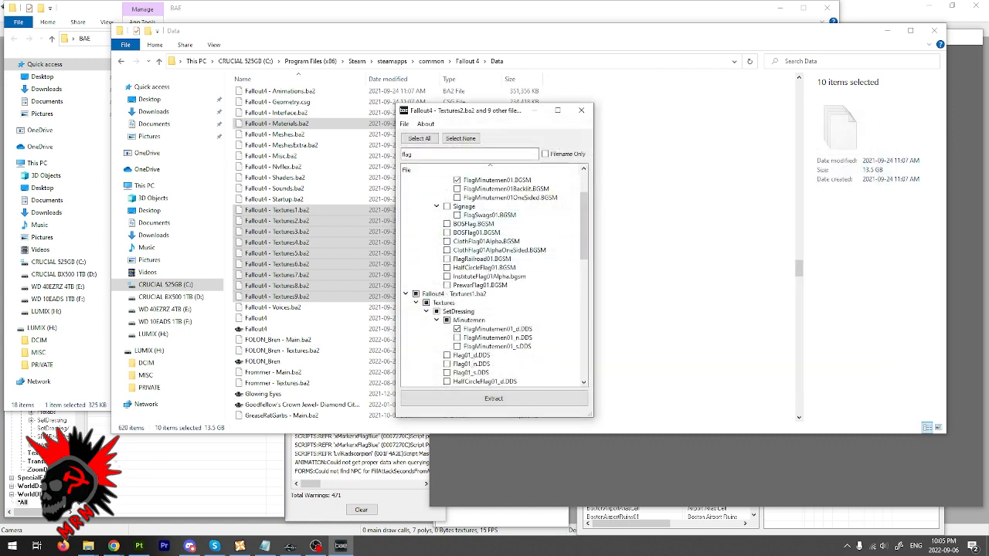
- Select the extracted FlagMinutemen01 material file in the BAE folder under Materials, SetDressing, Minutemen
left_click(88, 546)
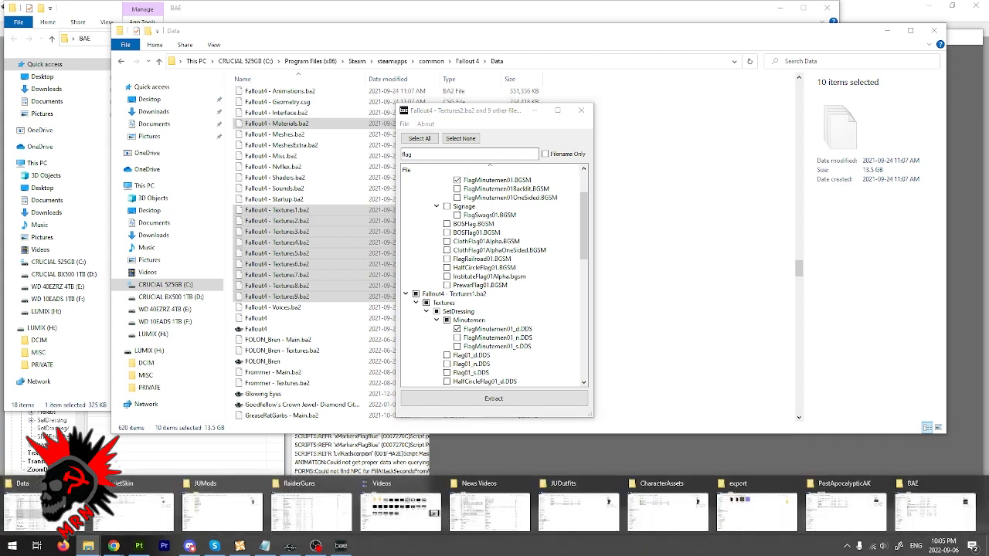
left_click(935, 509)
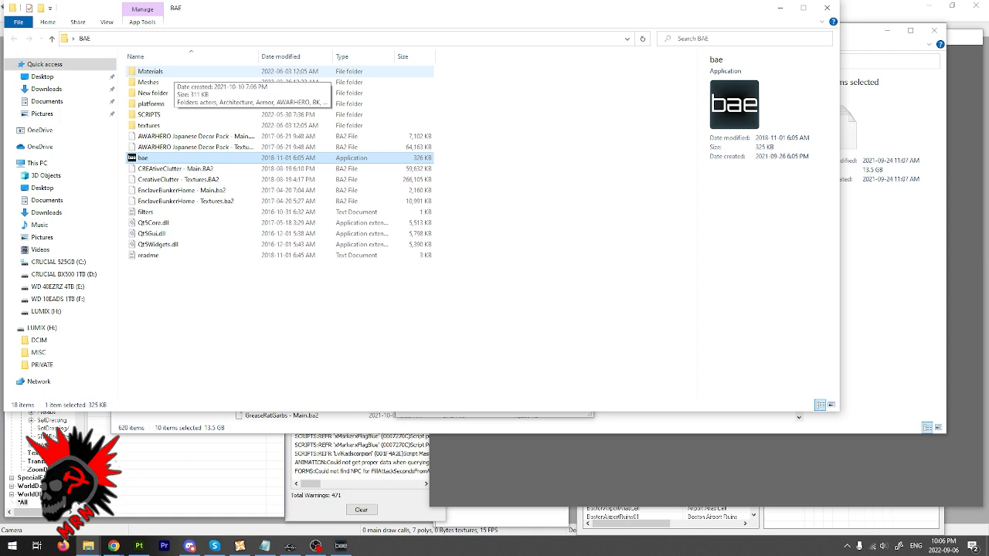
double_click(154, 71)
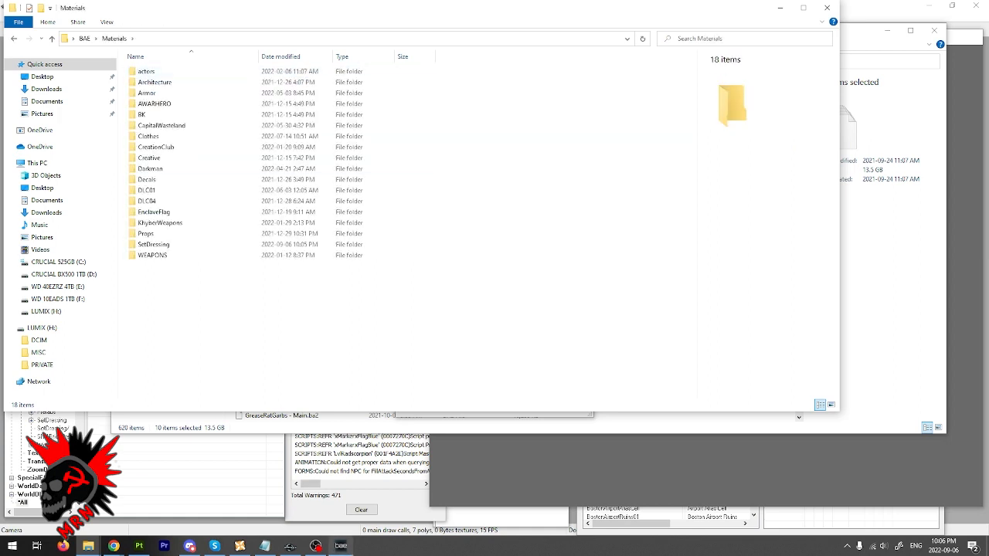
left_click(341, 546)
scroll(513, 238, "up", 3)
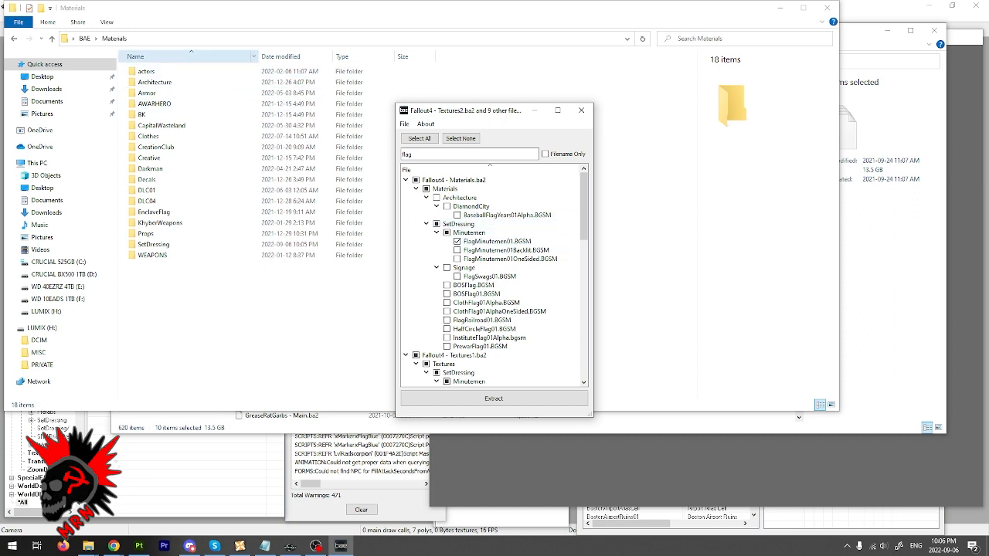
left_click(190, 9)
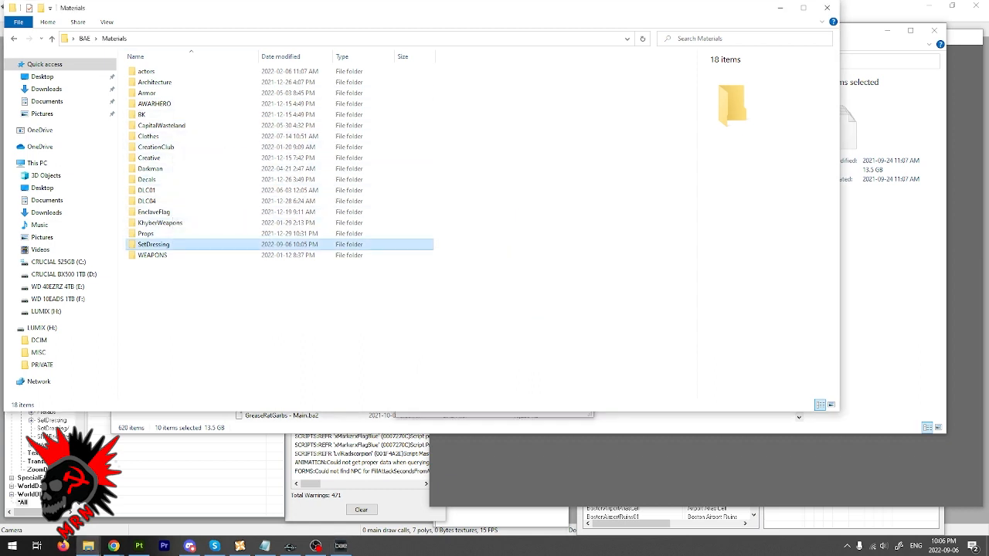
double_click(153, 244)
double_click(151, 82)
left_click(162, 71)
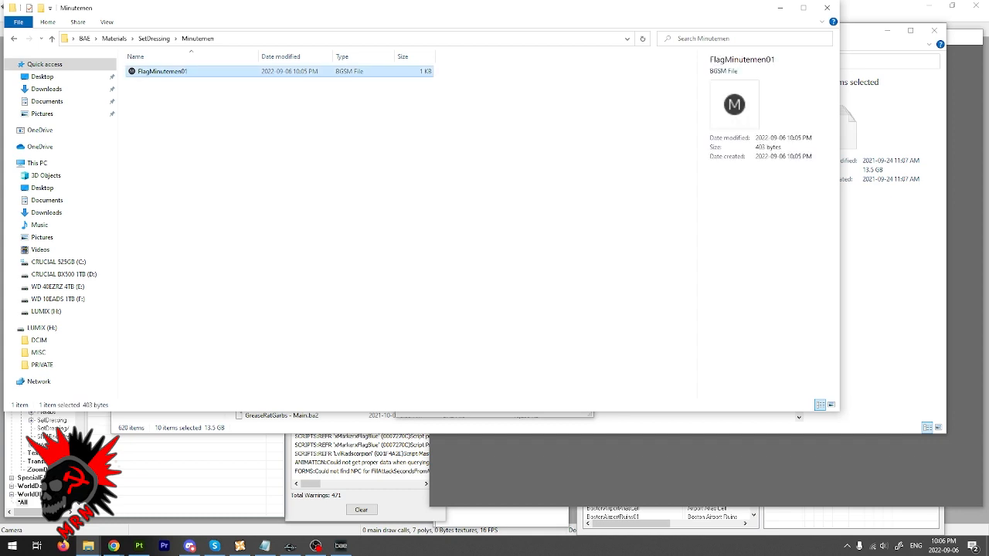
- Copy the extracted FlagMinutemen01 material and go to the Materials\JUMods folder inside the Fallout 4 Data folder
right_click(186, 70)
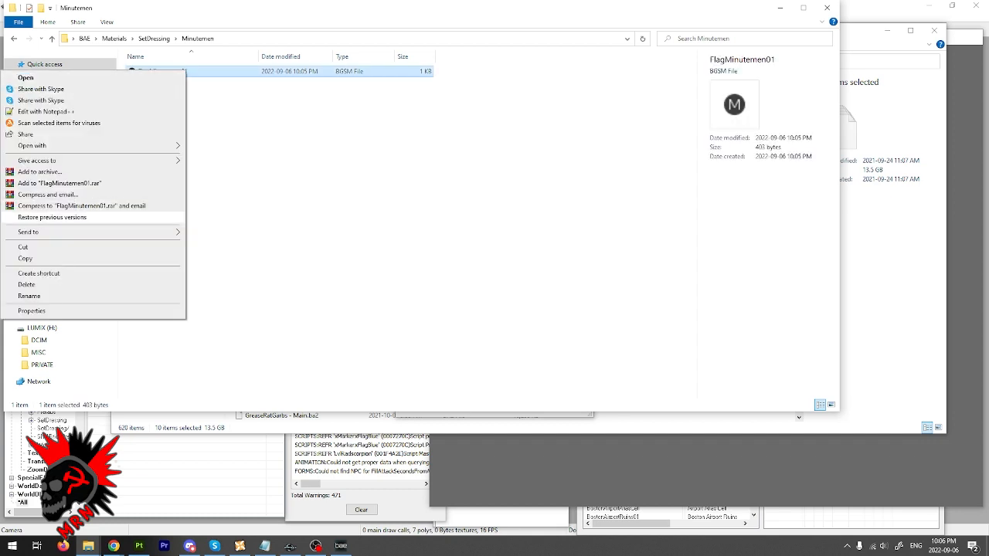
left_click(94, 259)
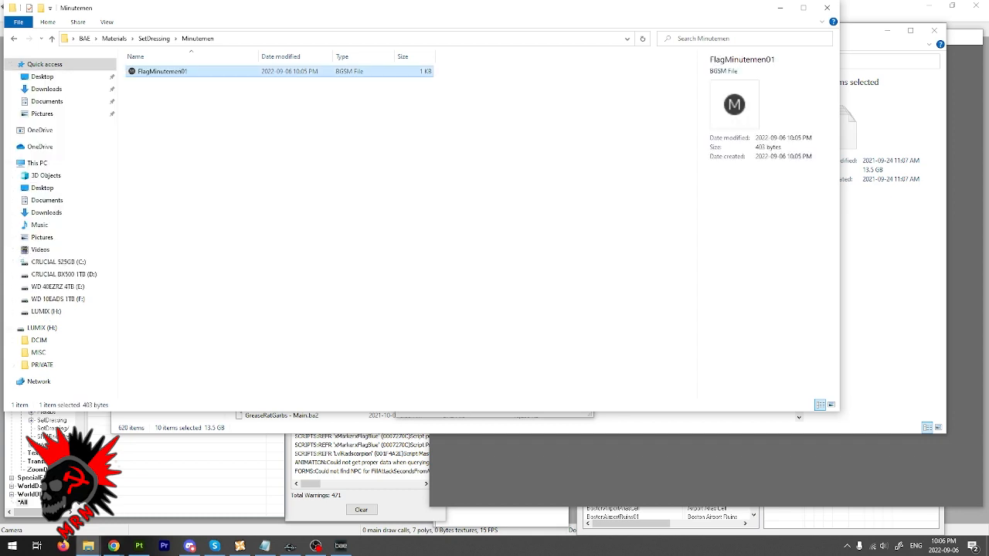
left_click(88, 545)
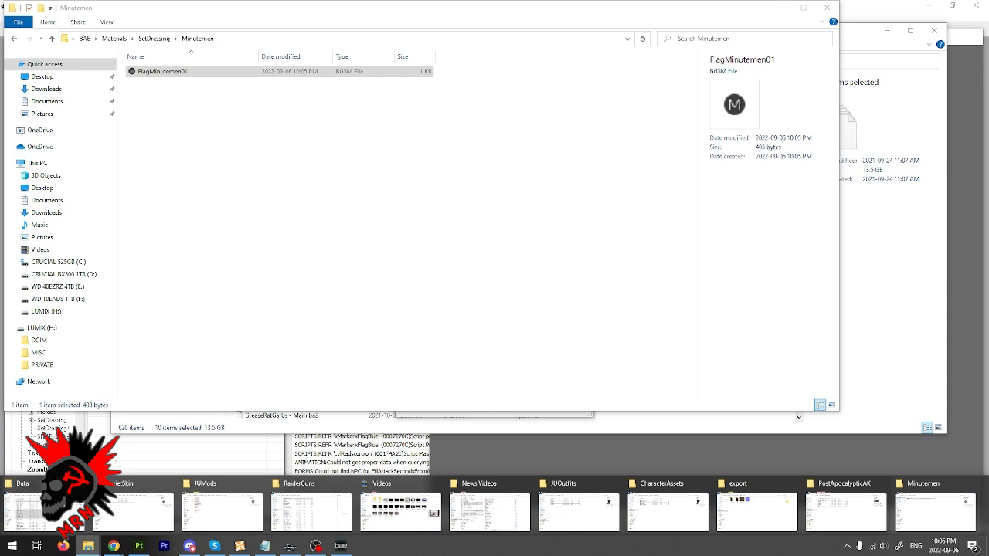
mouse_move(133, 509)
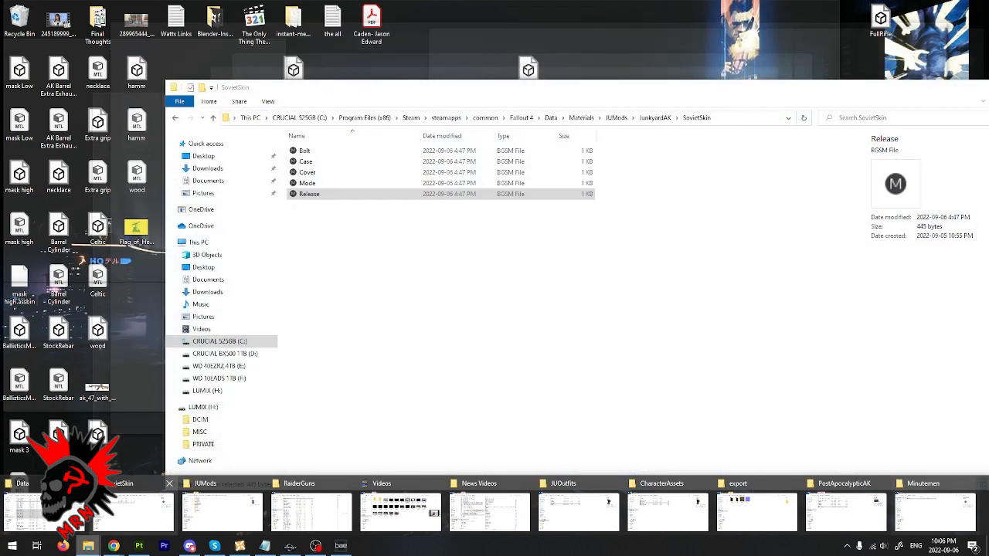
mouse_move(222, 510)
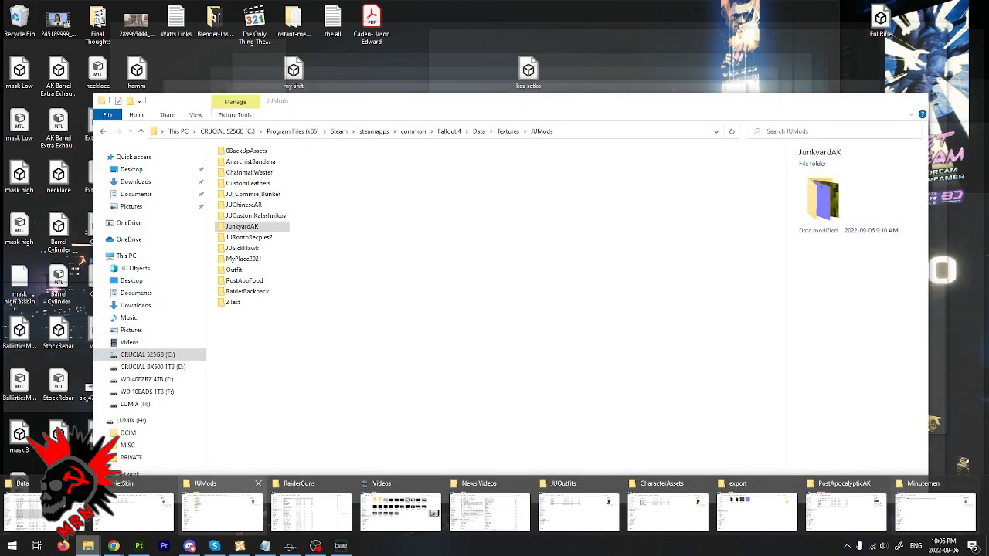
left_click(133, 510)
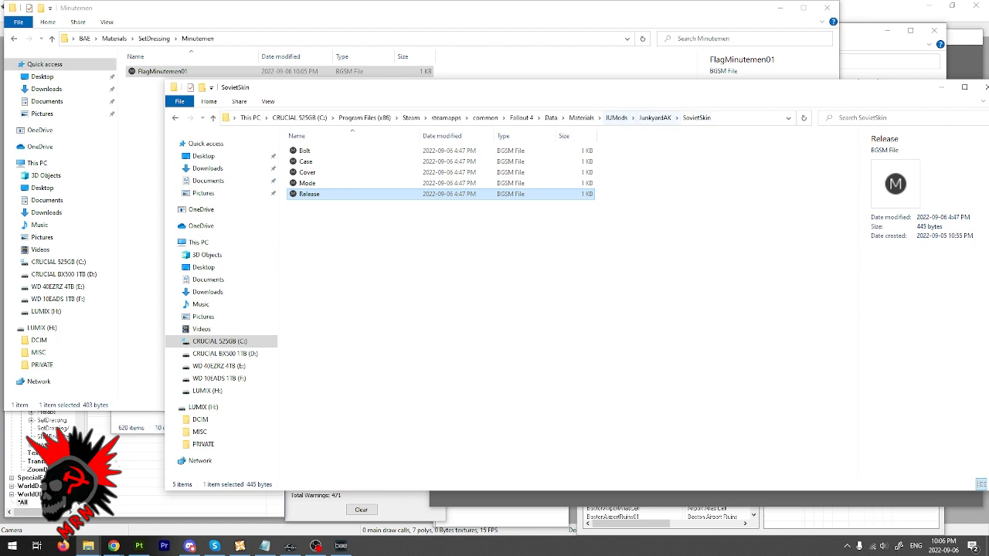
left_click(615, 117)
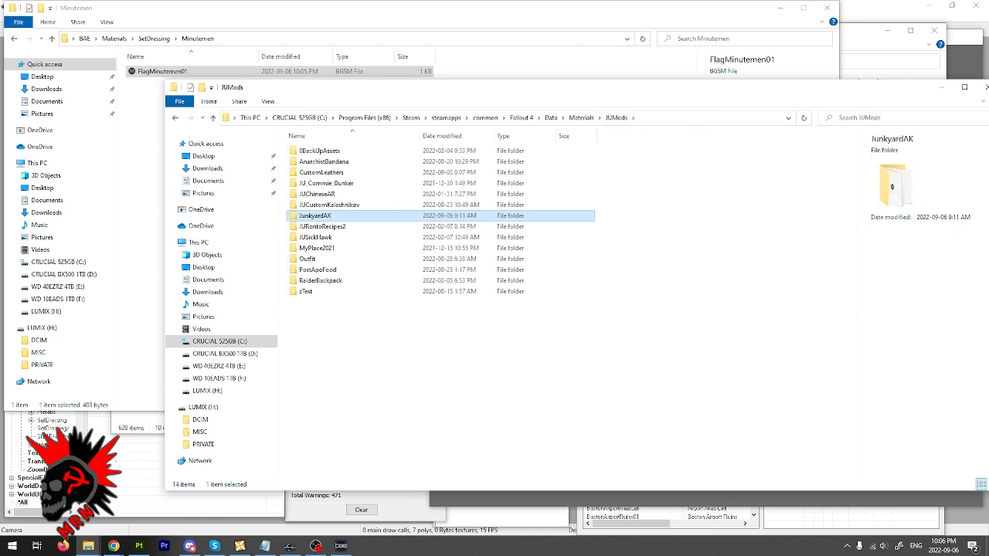
- Create a folder named HizballahFlag in Materials\JUMods and paste the FlagMinutemen01 material into it
right_click(280, 348)
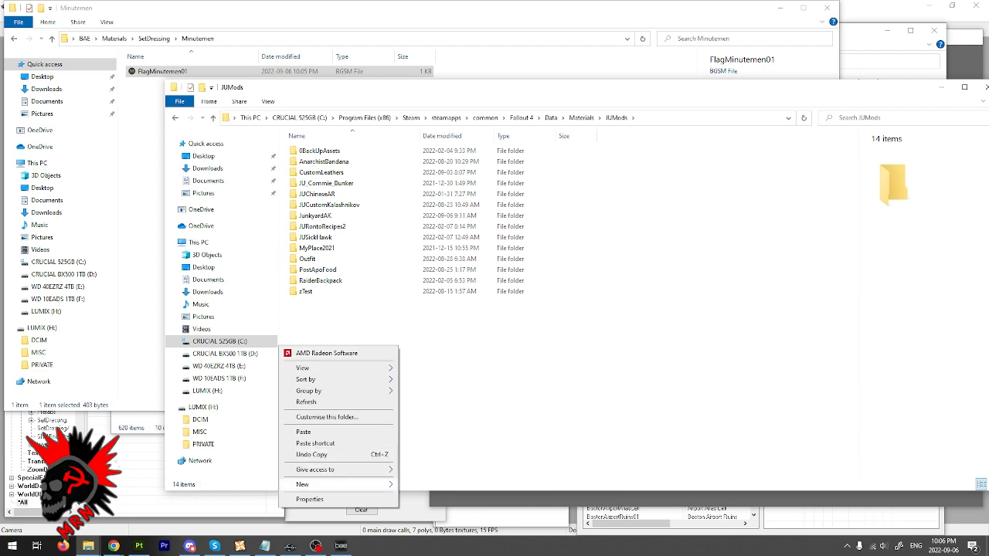
mouse_move(309, 485)
left_click(422, 344)
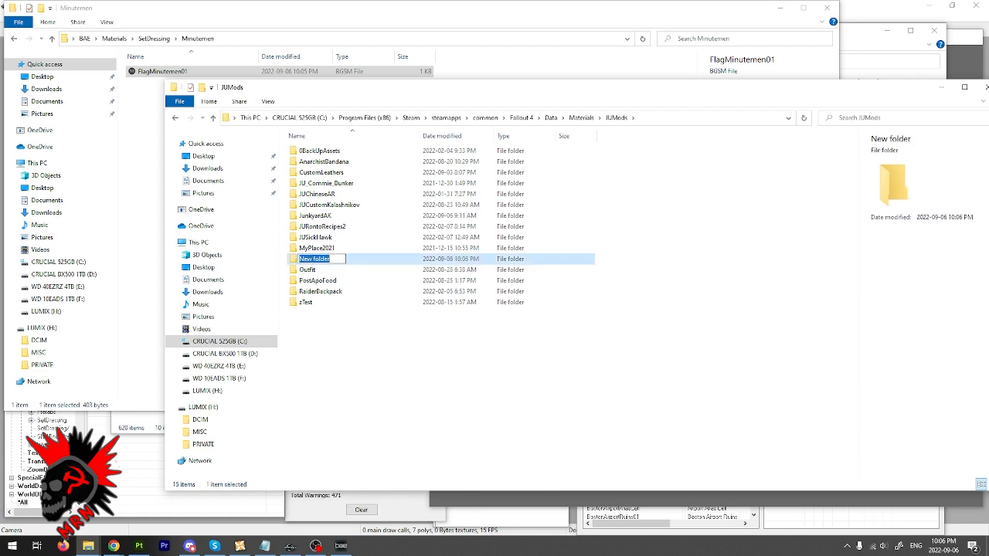
type("HizballahFLag")
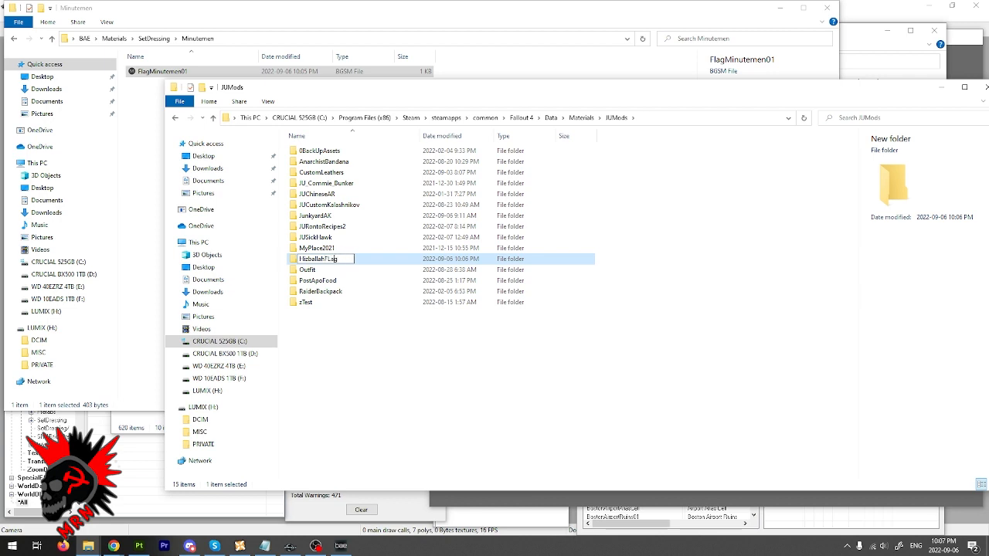
key("BackSpace")
type("l")
key("Return")
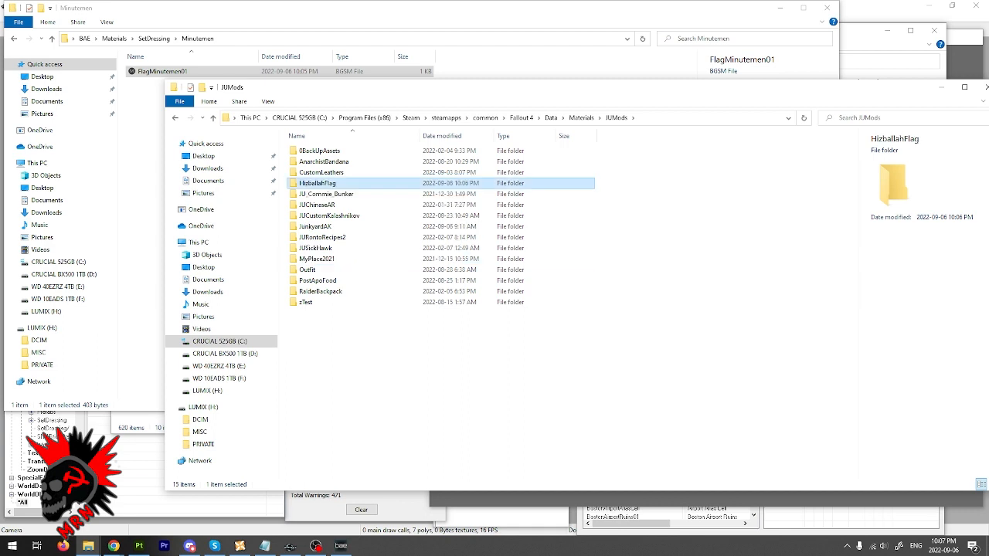
key("Return")
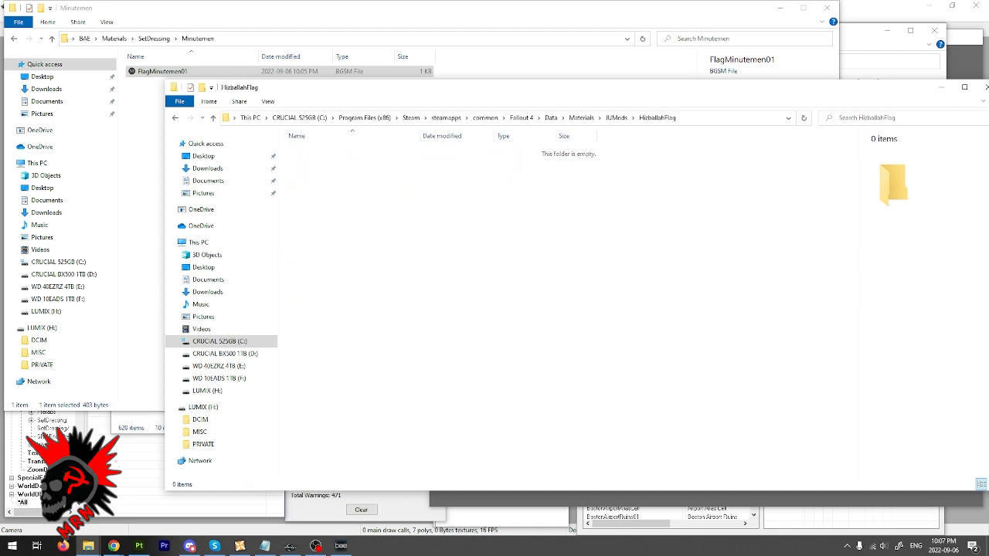
key("ctrl+v")
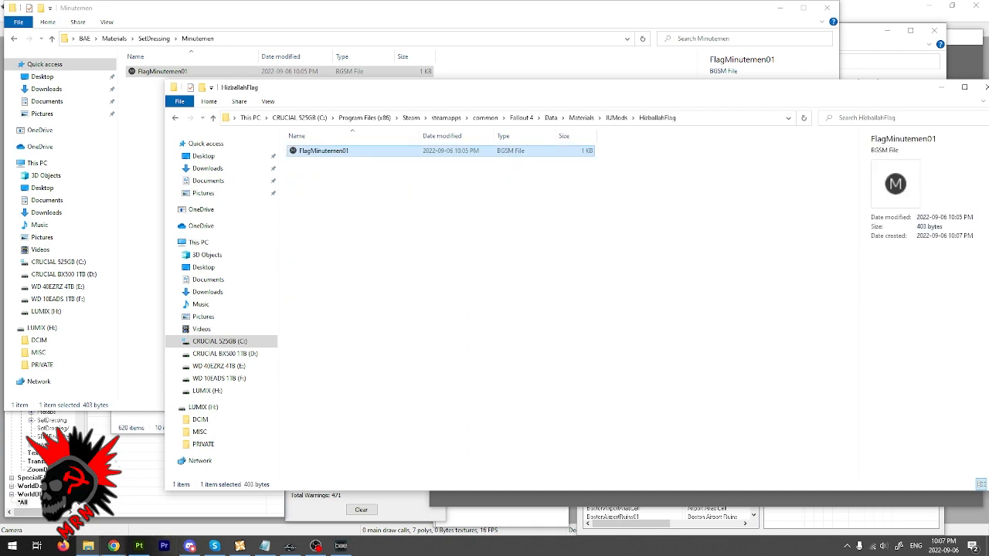
- Switch to Chrome and check the spelling of the flag's name in the image search query
left_click(114, 546)
left_click(278, 502)
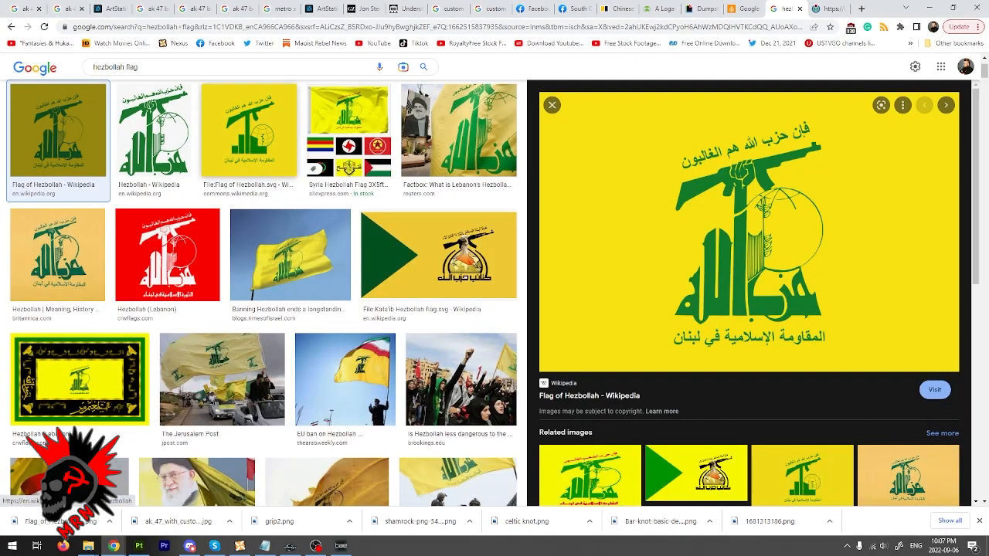
left_click_drag(125, 68, 97, 68)
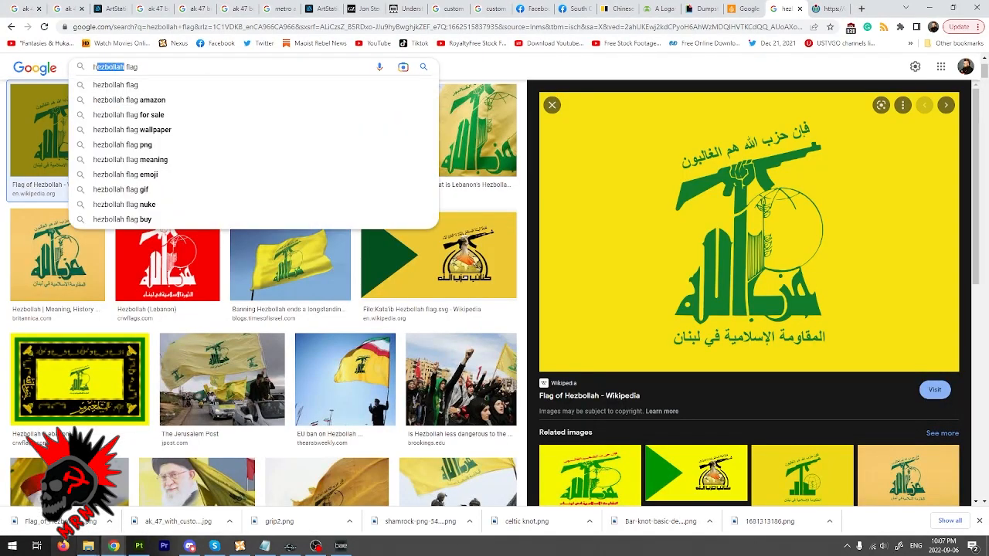
- Return to File Explorer and rename the HizballahFlag folder in Materials\JUMods to HezbollahFlag
left_click(88, 546)
mouse_move(46, 511)
left_click(135, 512)
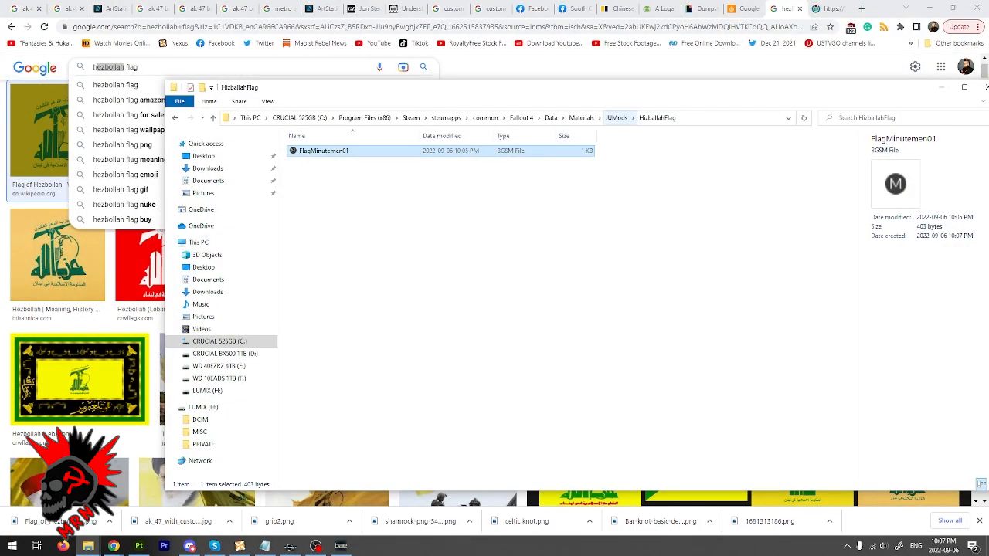
left_click(617, 118)
left_click(332, 183)
left_click_drag(326, 184, 304, 183)
type("ezbollahFlag")
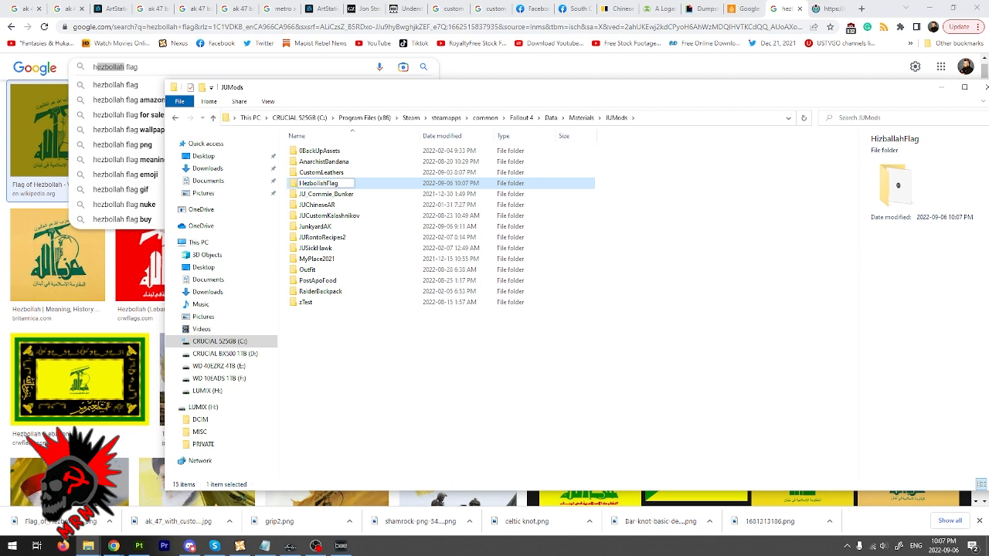
key("Return")
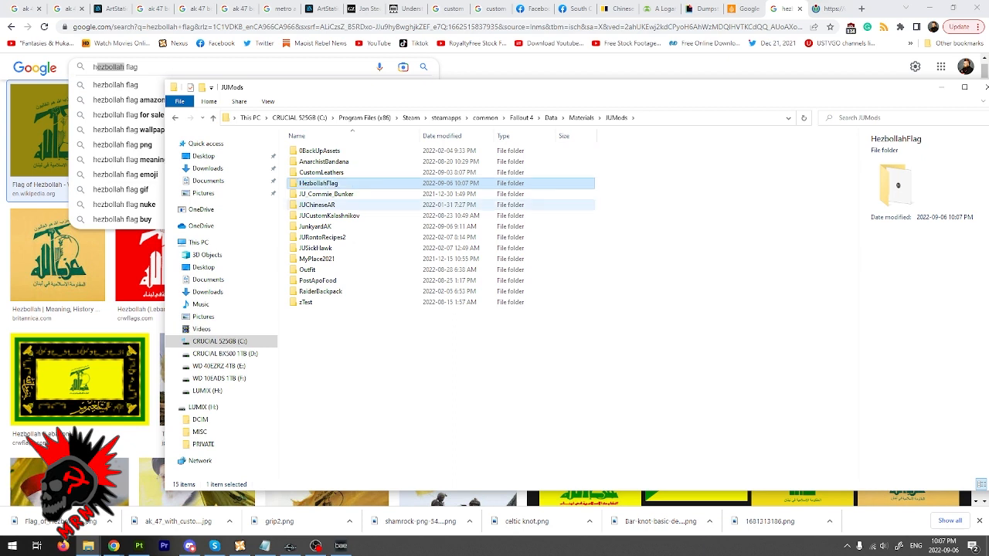
- Rename the copied FlagMinutemen01 material inside the HezbollahFlag folder to FlagHezbollah
key("Return")
left_click(324, 151)
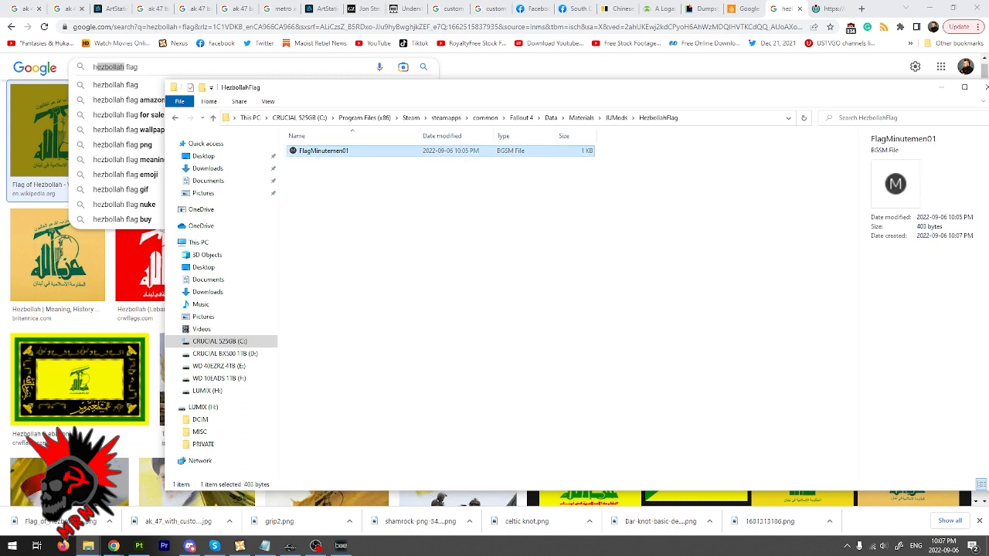
left_click(323, 151)
left_click_drag(310, 151, 348, 151)
key("End")
key("shift+Left")
key("shift+Left")
key("shift+Left")
key("shift+Left")
key("shift+Left")
key("shift+Left")
key("shift+Left")
key("shift+Left")
key("shift+Left")
key("shift+Left")
key("shift+Left")
type("ezbollah")
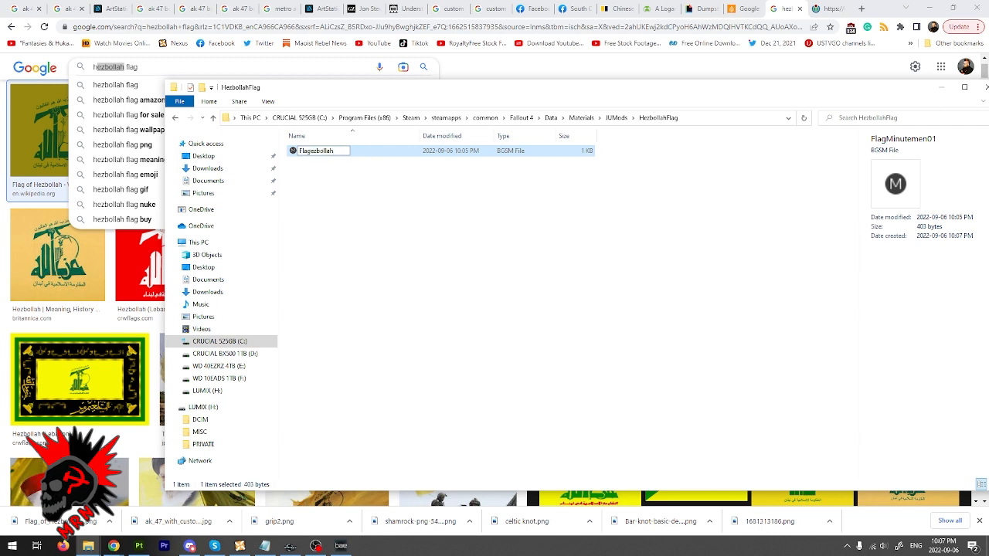
left_click(312, 150)
type("H")
key("Return")
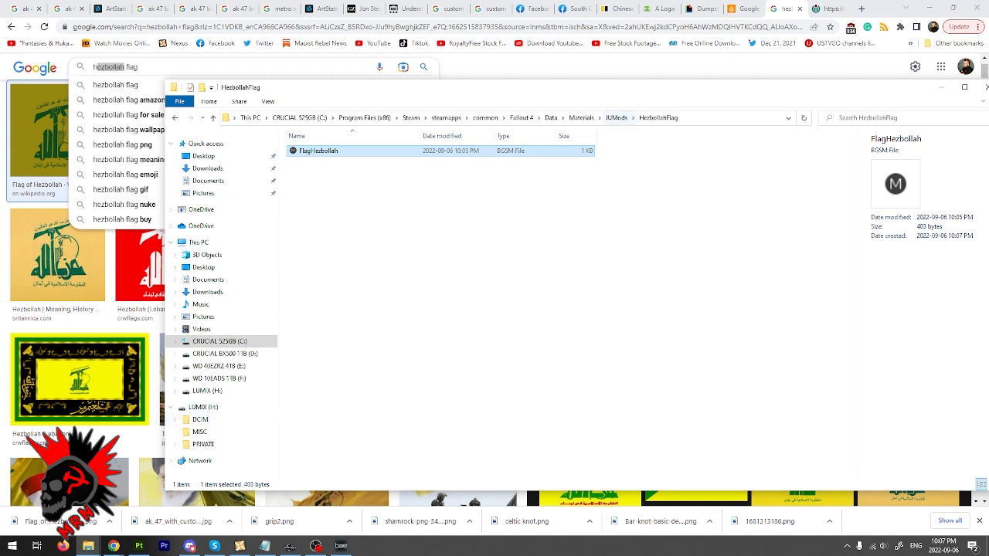
- Switch to the Textures\JUMods folder and create a folder named HezbollahFlag in it
left_click(88, 546)
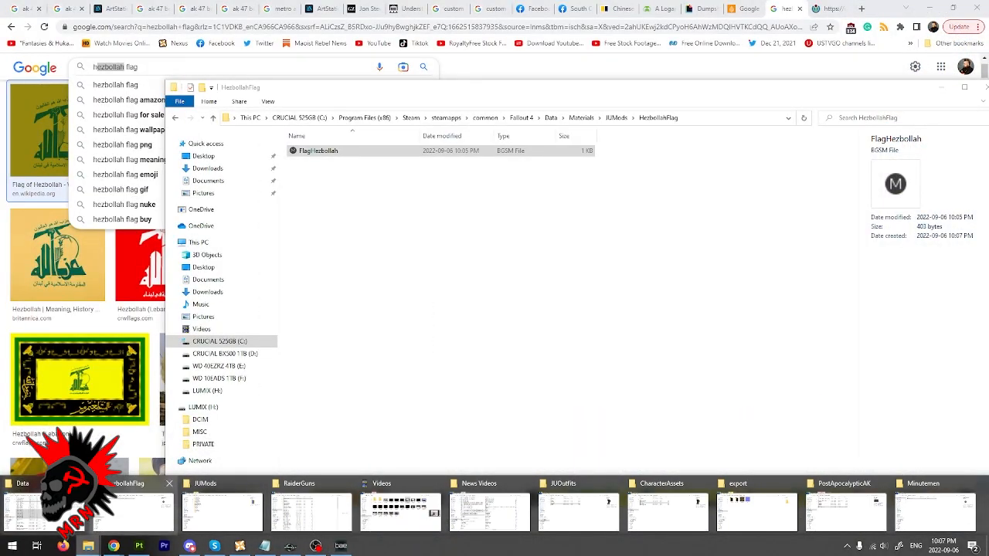
left_click(222, 511)
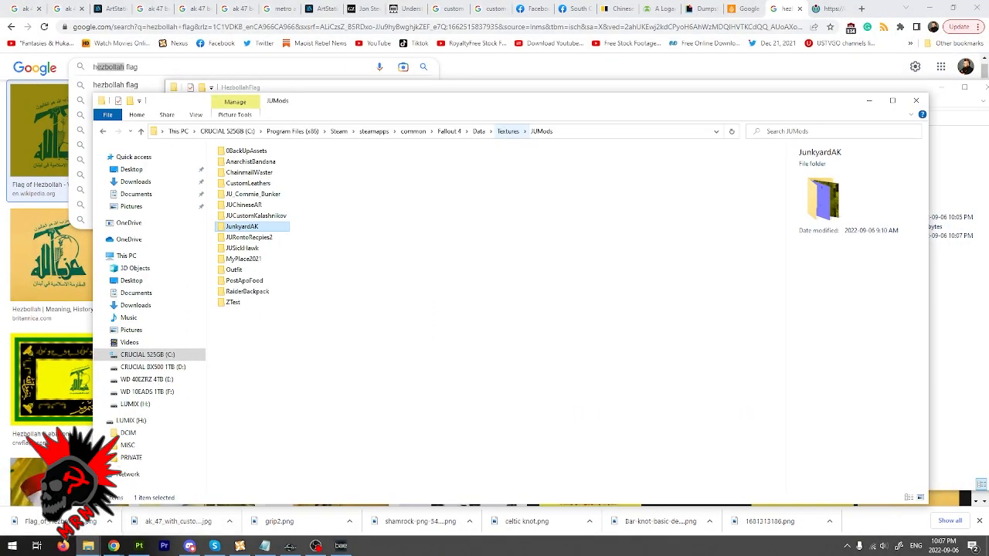
right_click(298, 357)
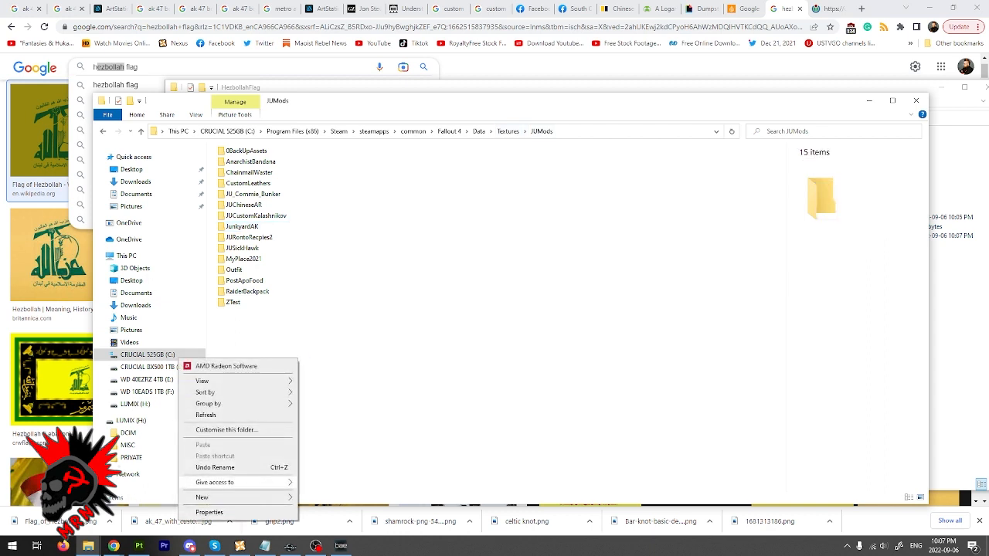
mouse_move(238, 498)
left_click(322, 357)
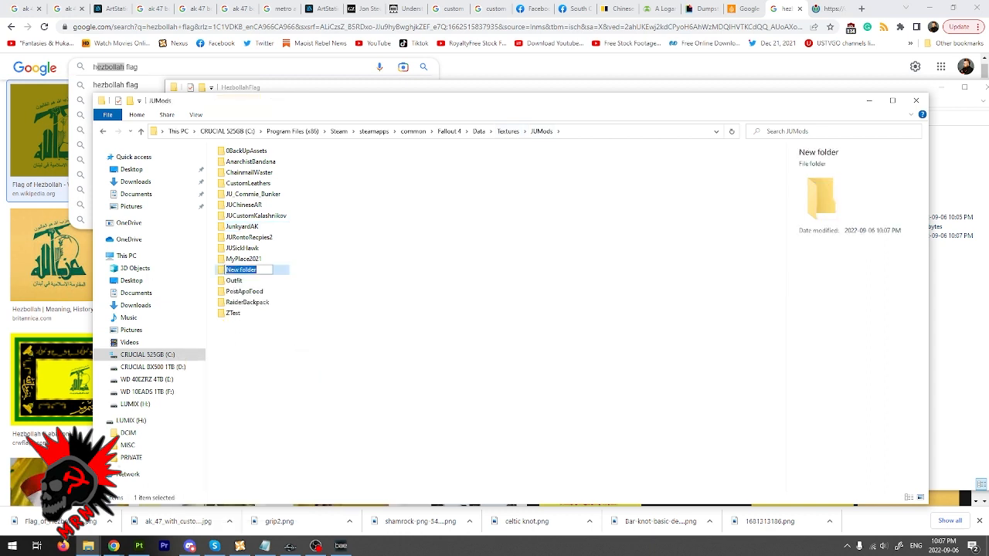
type("hezbollahFlag")
key("Delete")
type("H")
key("Return")
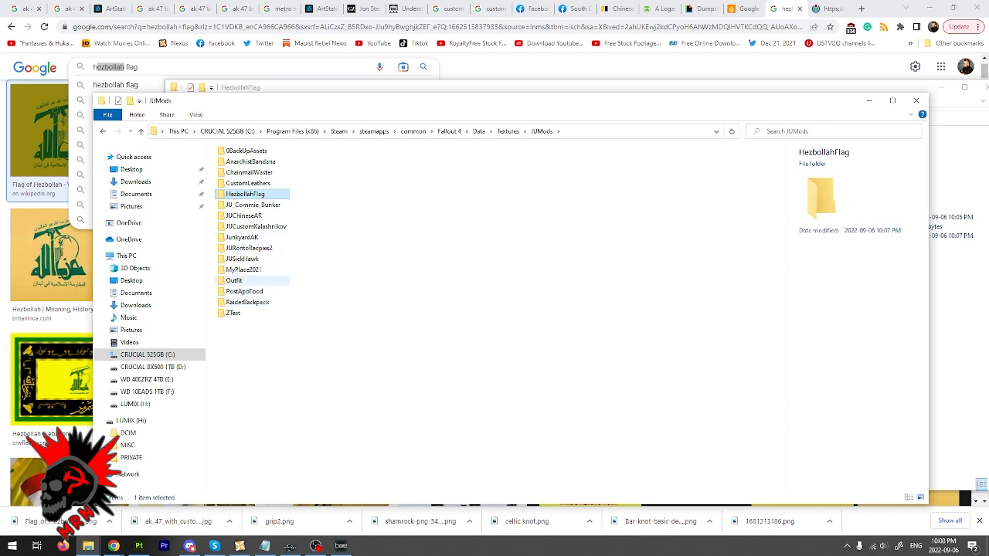
- Look through the Outfit texture folder, return to JUMods and open the HezbollahFlag texture folder
double_click(234, 280)
scroll(239, 259, "down", 15)
scroll(239, 259, "down", 4)
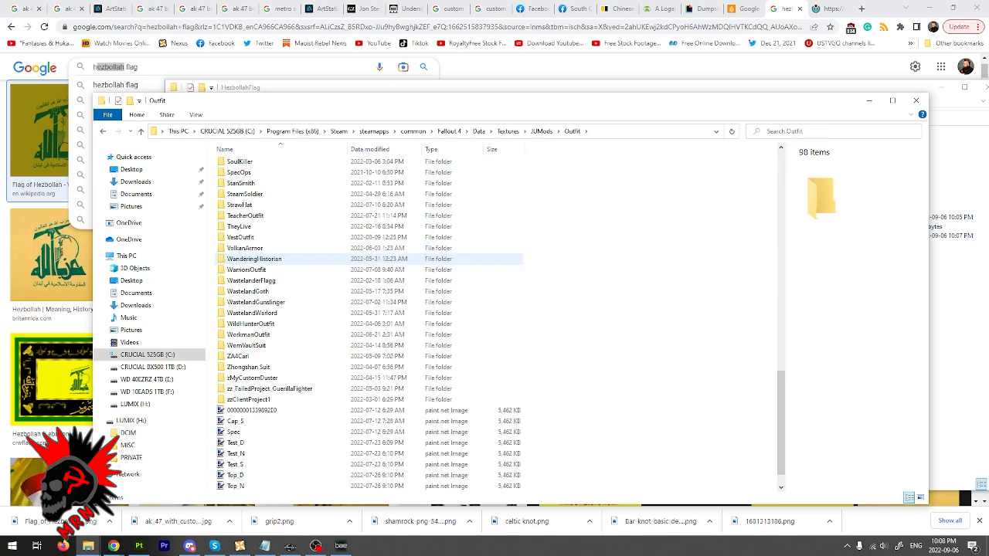
scroll(239, 259, "up", 6)
scroll(239, 258, "up", 12)
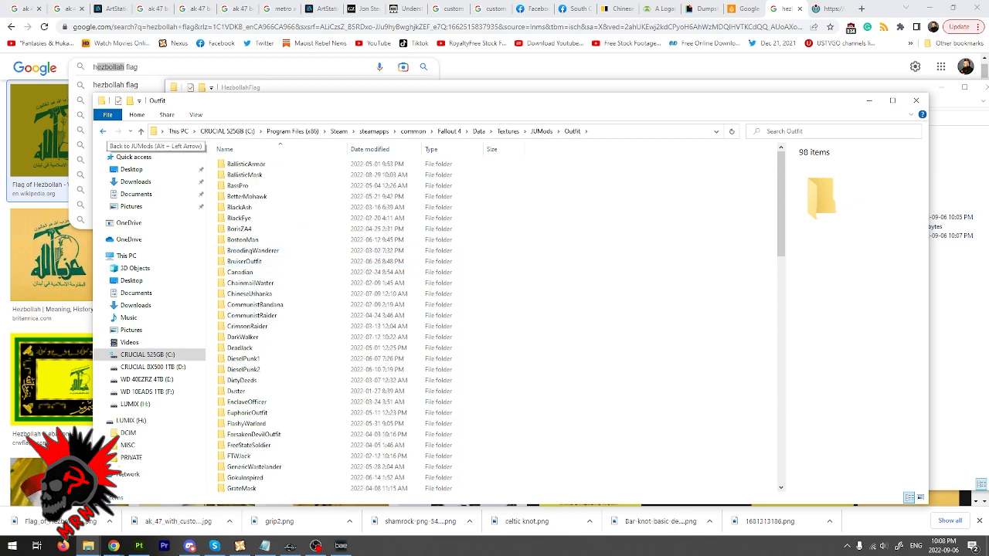
left_click(102, 131)
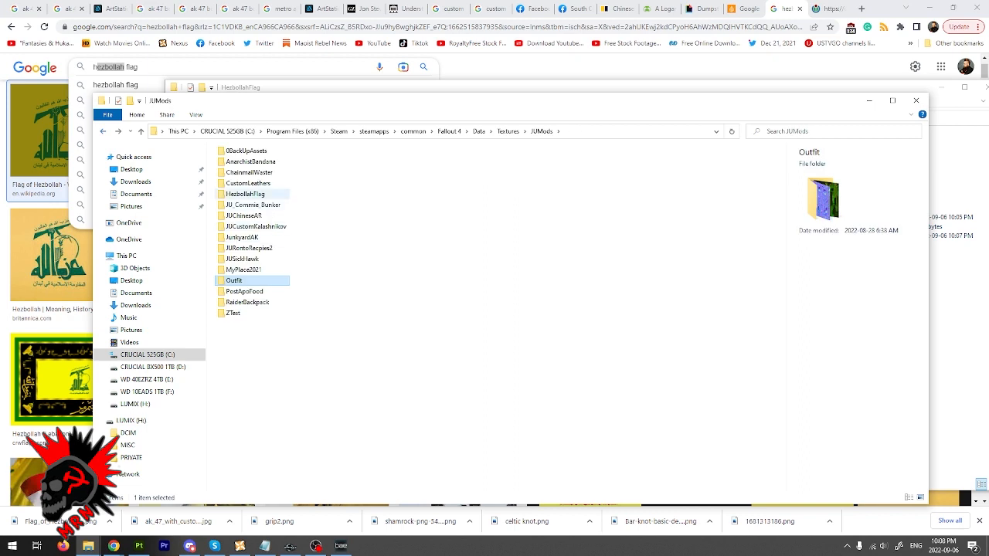
double_click(245, 194)
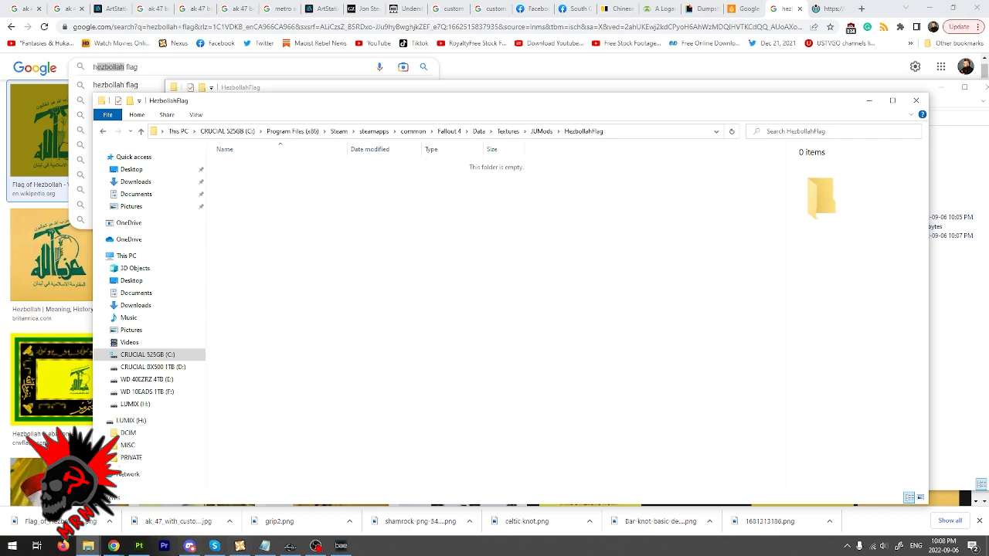
- Open the extracted FlagMinutemen01_d.DDS texture from the BAE folder's textures, SetDressing, Minutemen subfolder in paint.net
mouse_move(88, 546)
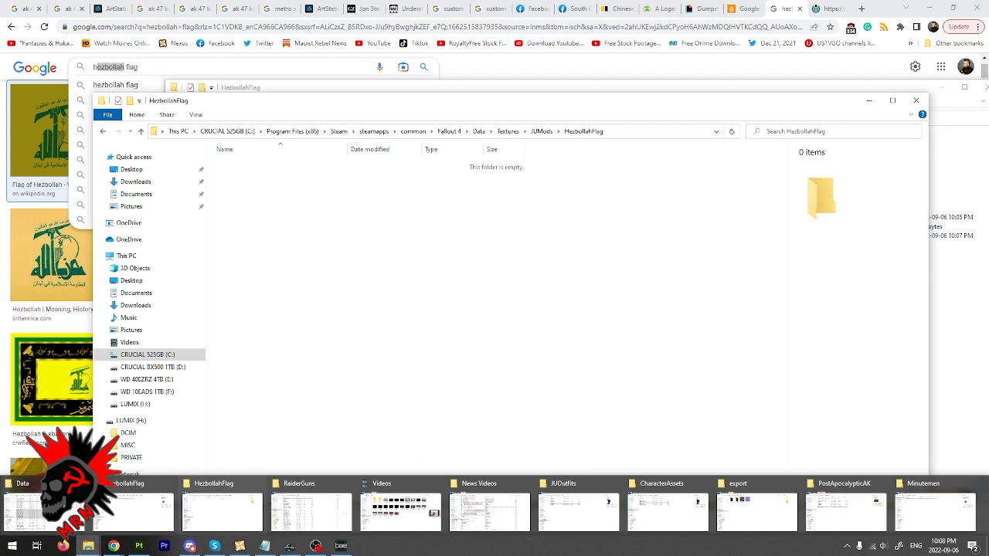
left_click(934, 502)
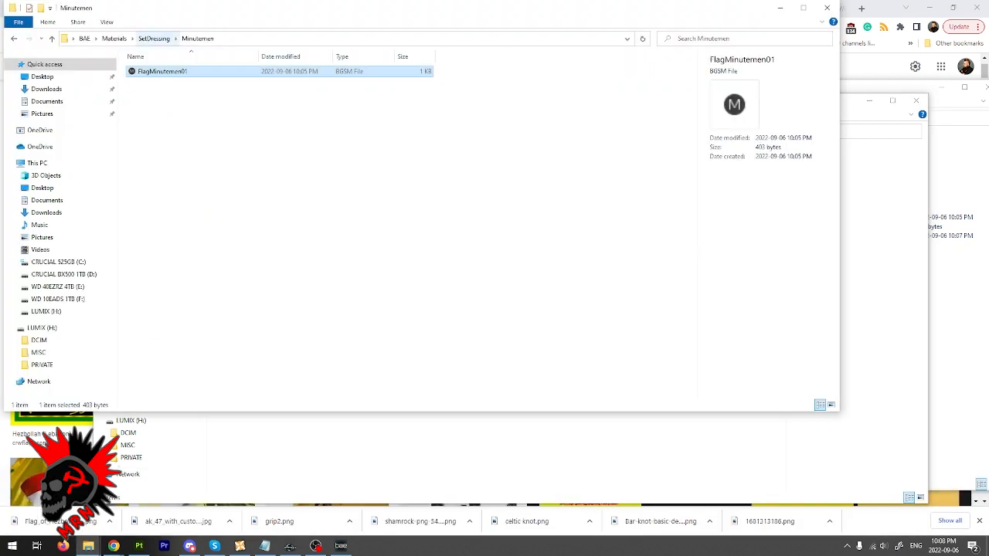
left_click(84, 38)
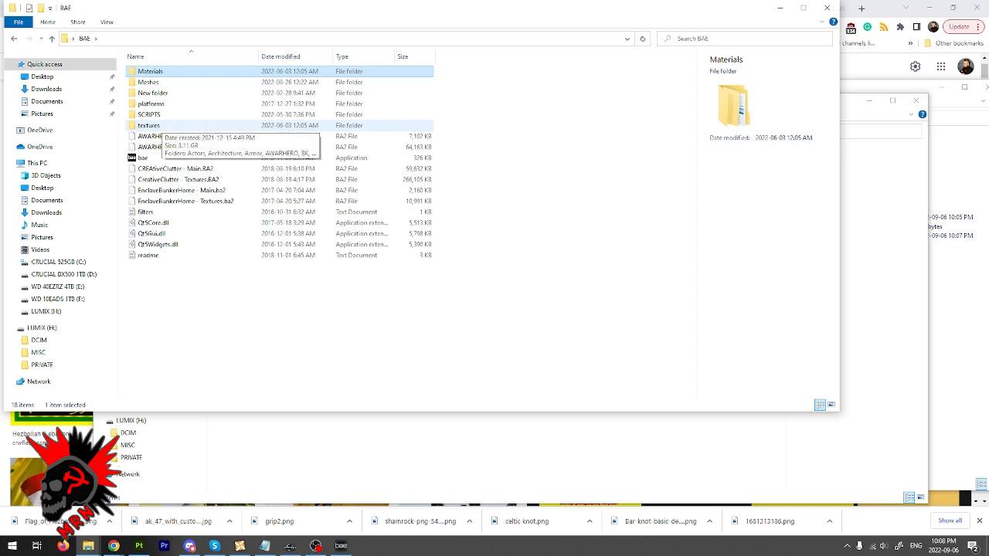
double_click(155, 125)
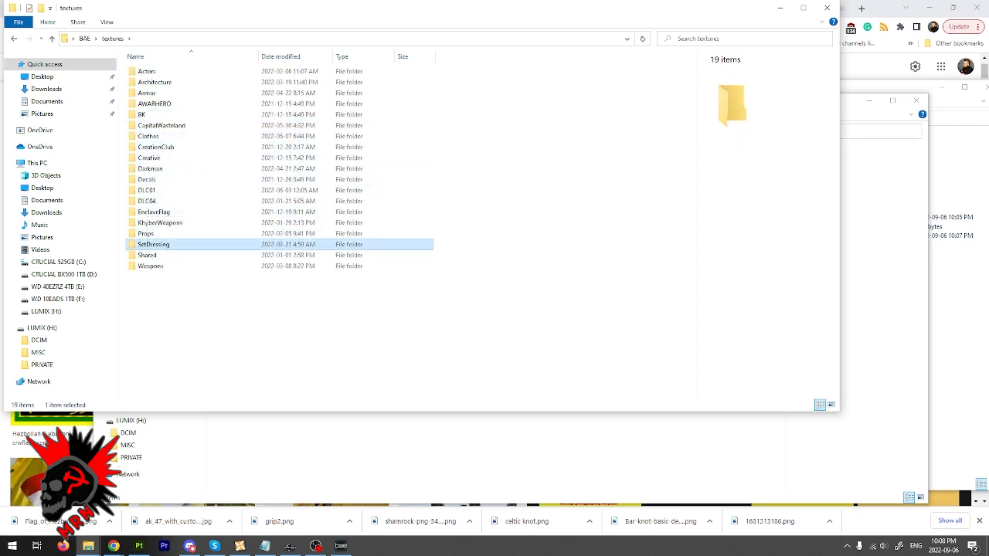
double_click(153, 244)
left_click(265, 81)
double_click(266, 81)
left_click(153, 87)
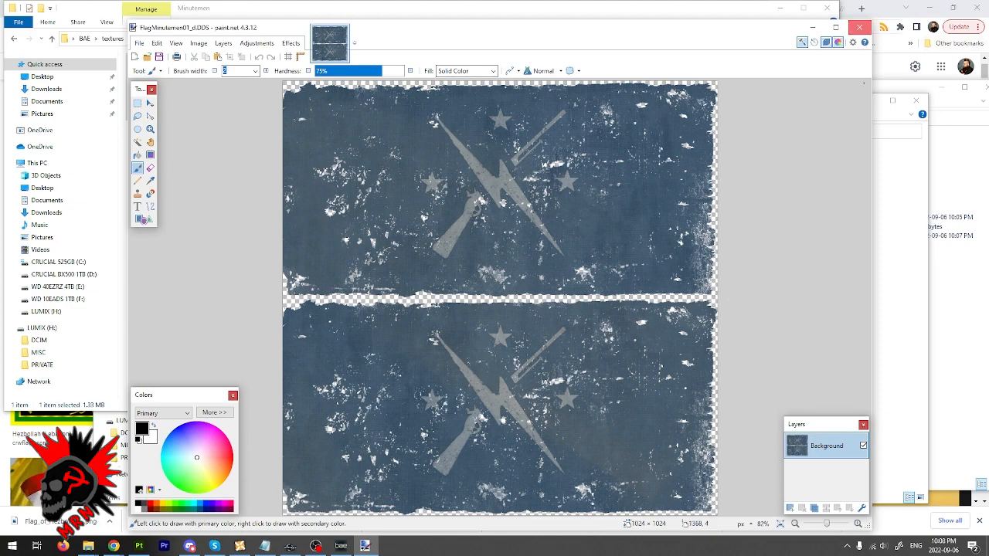
- Close the opened texture and copy FlagMinutemen01_d from the Minutemen folder into the Textures\JUMods\HezbollahFlag folder
left_click(858, 27)
right_click(155, 88)
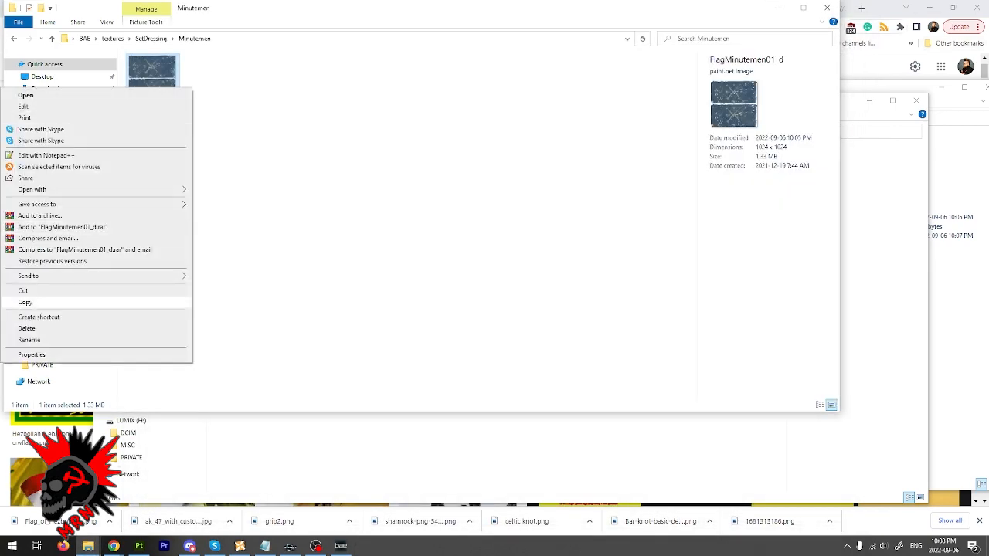
left_click(108, 301)
left_click(231, 282)
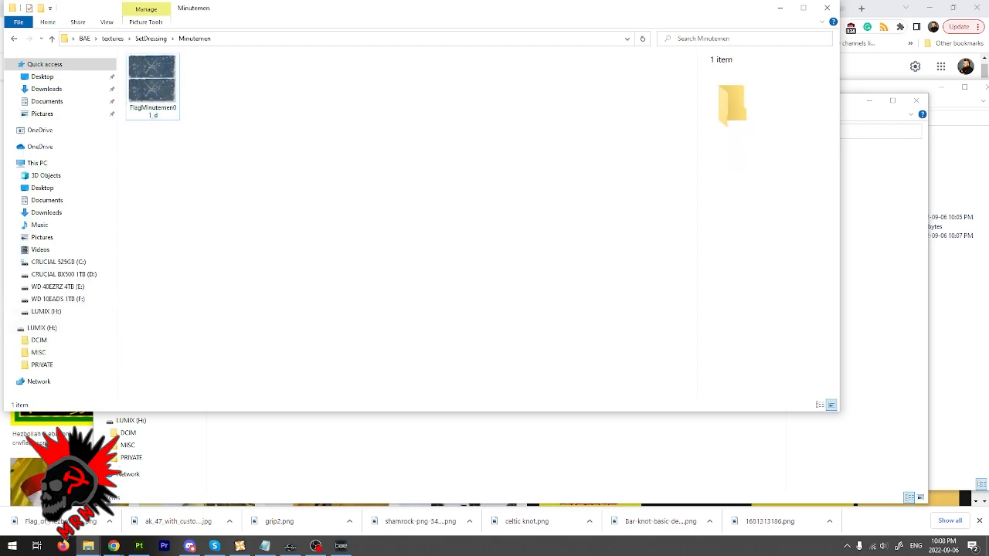
left_click(88, 546)
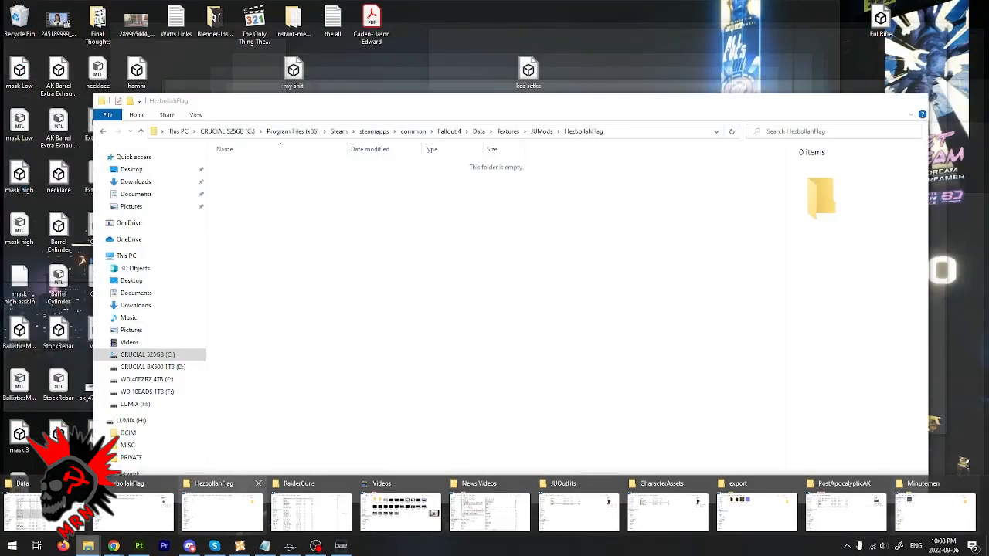
left_click(135, 511)
right_click(227, 248)
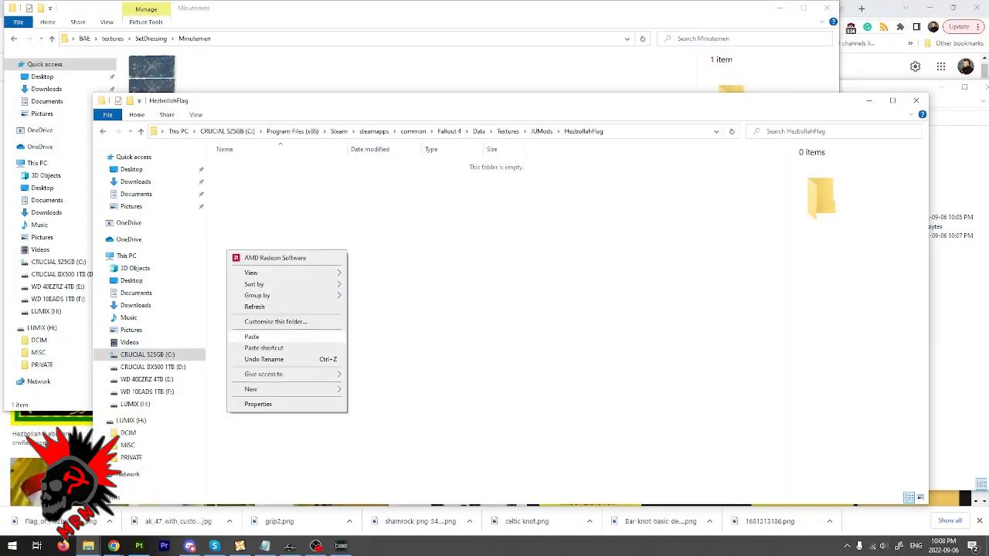
left_click(255, 336)
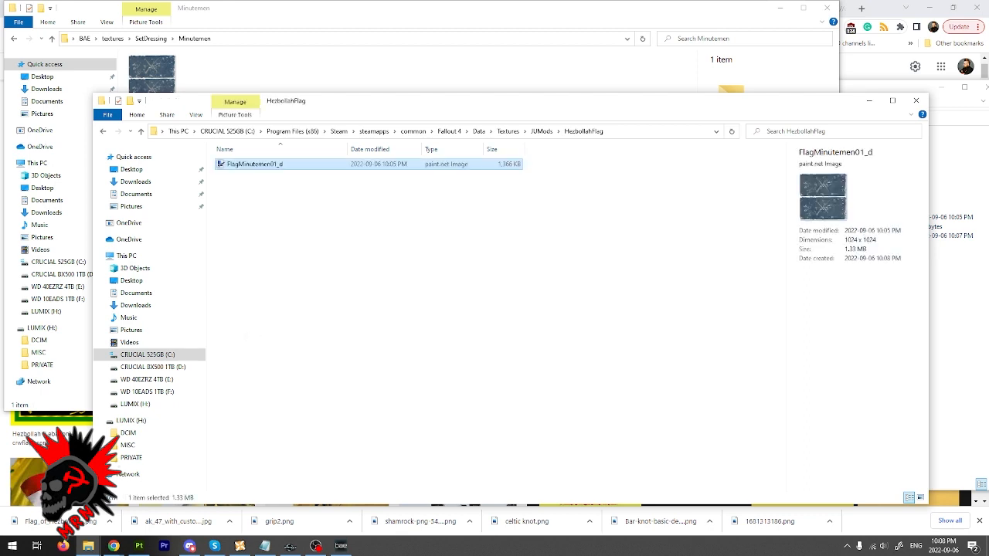
- Open the copied FlagMinutemen01_d texture in GIMP, accepting the DDS loading options without mipmaps
right_click(257, 162)
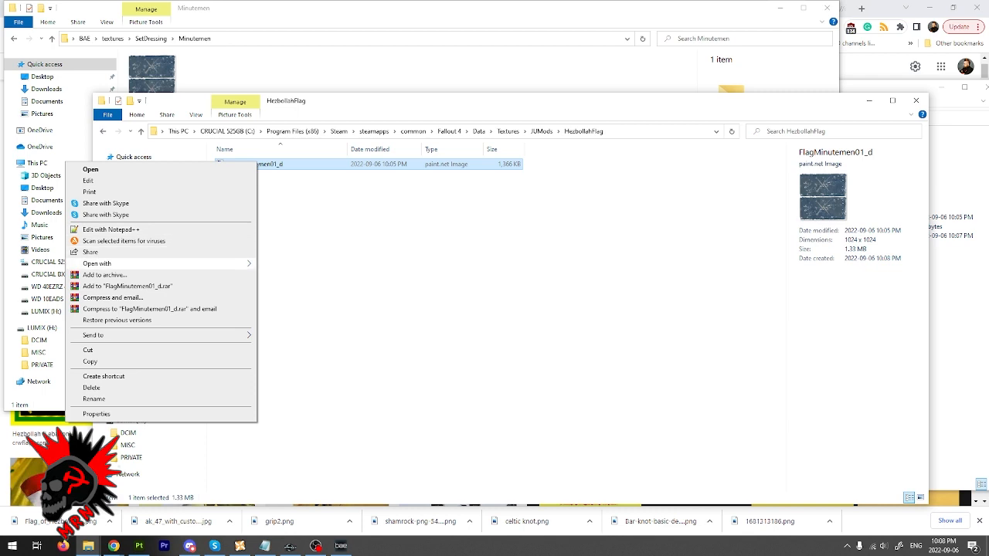
mouse_move(116, 264)
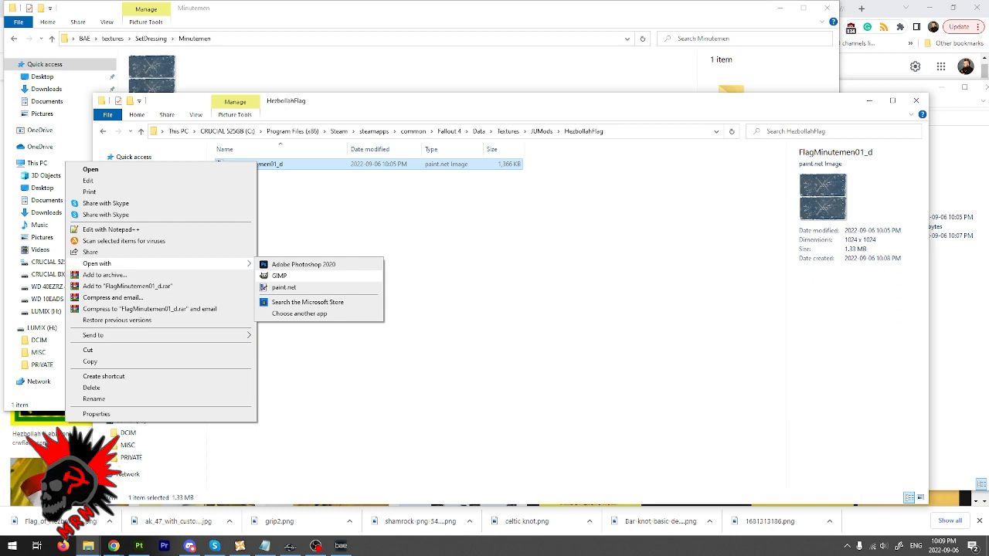
left_click(278, 276)
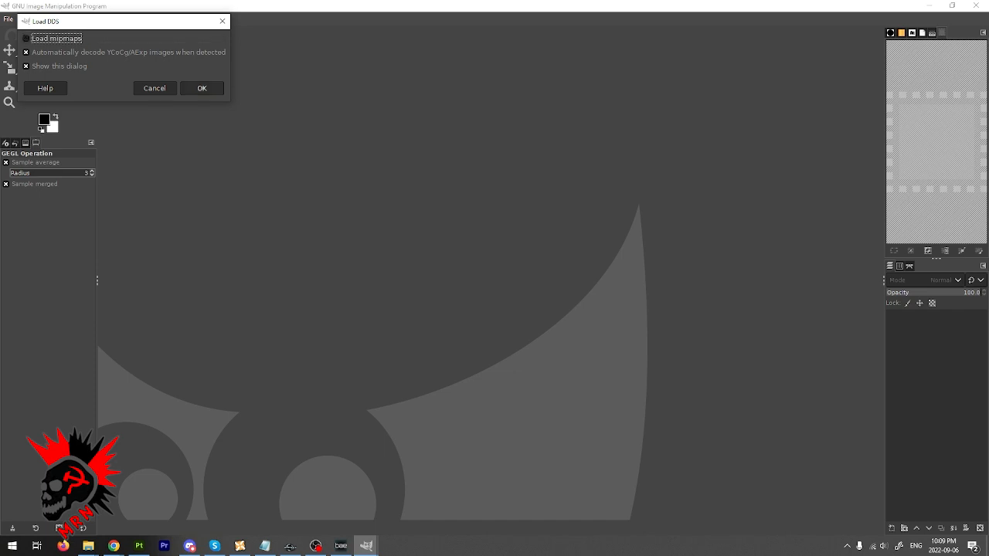
key("Return")
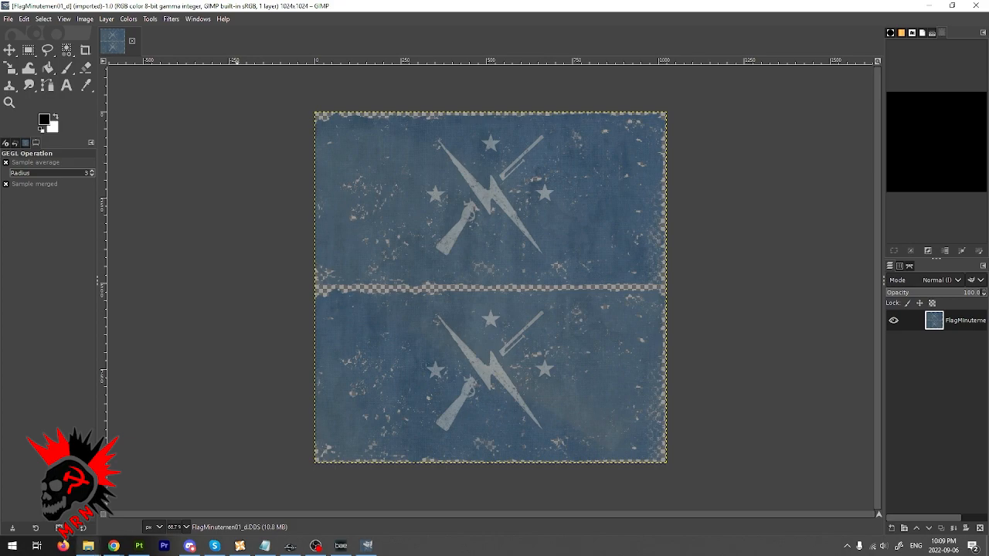
- Bring the Flag_of_Hezbollah.svg image from the desktop into the open flag texture as a new layer
left_click(88, 545)
left_click(222, 510)
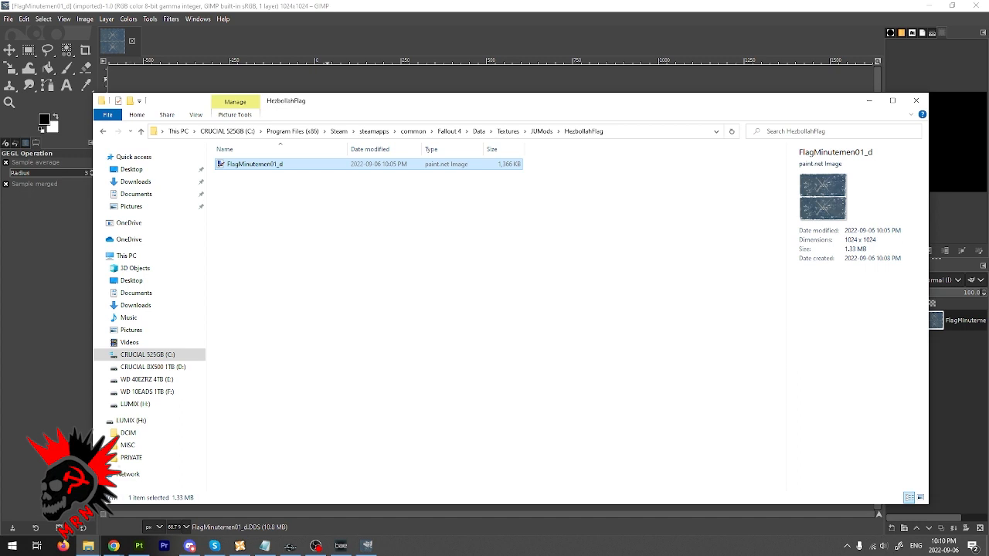
key("alt+Tab")
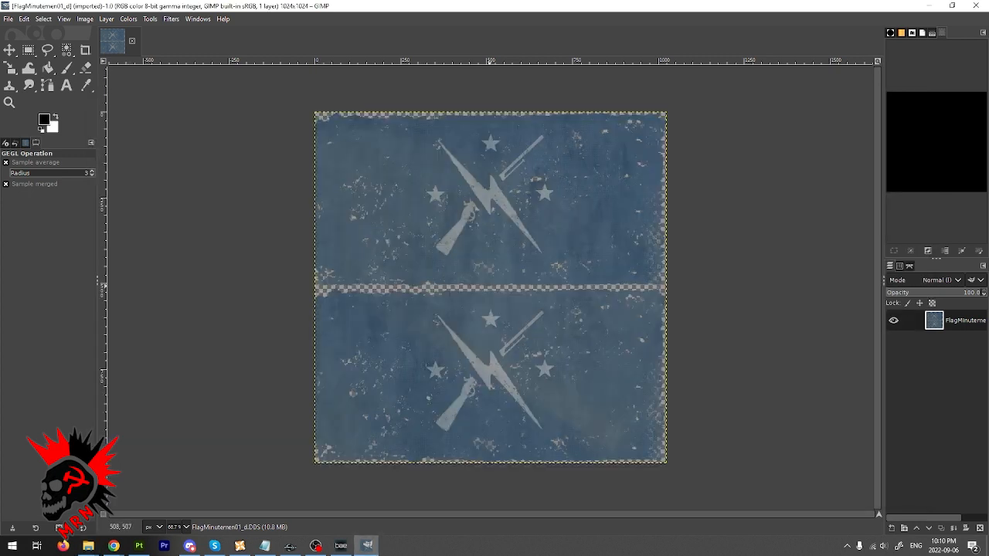
mouse_move(88, 546)
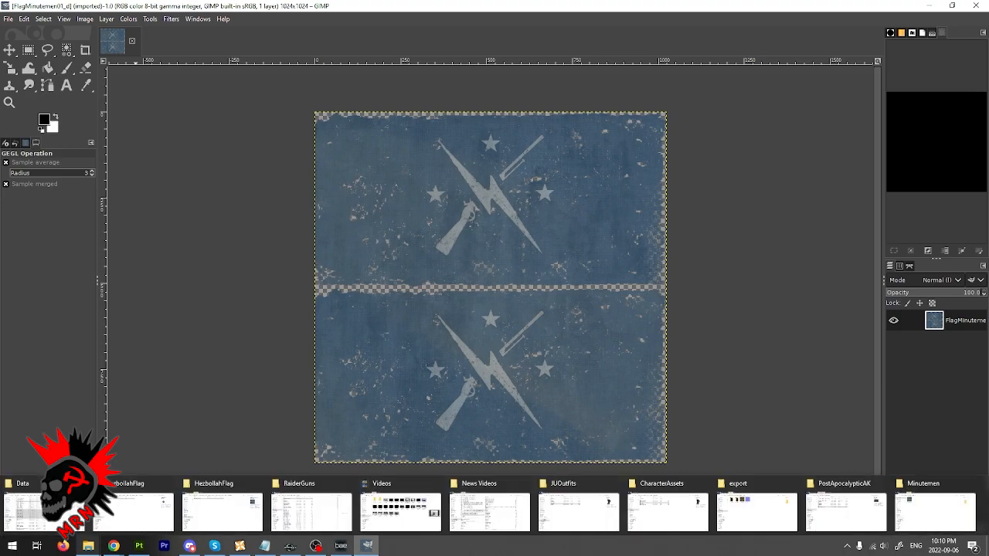
left_click(987, 547)
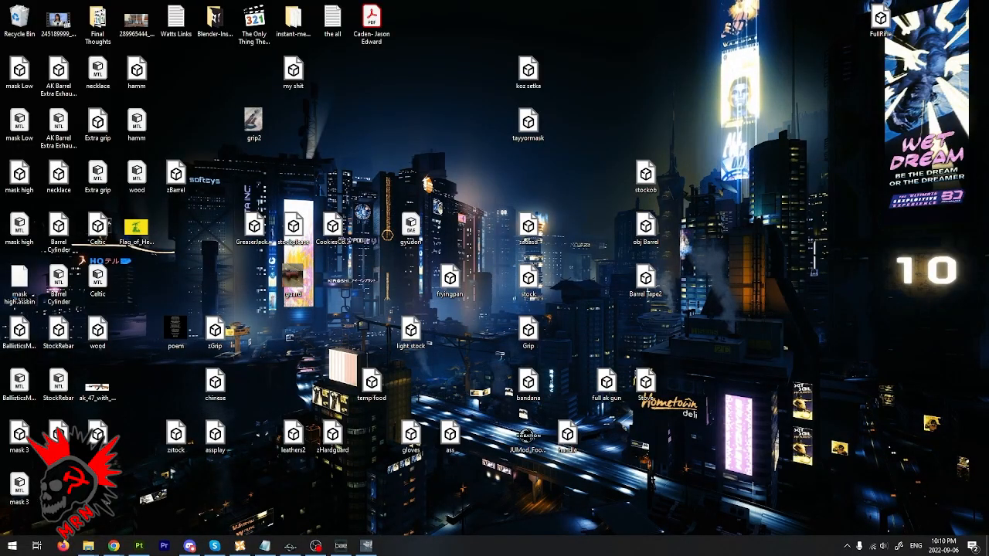
left_click_drag(136, 228, 403, 471)
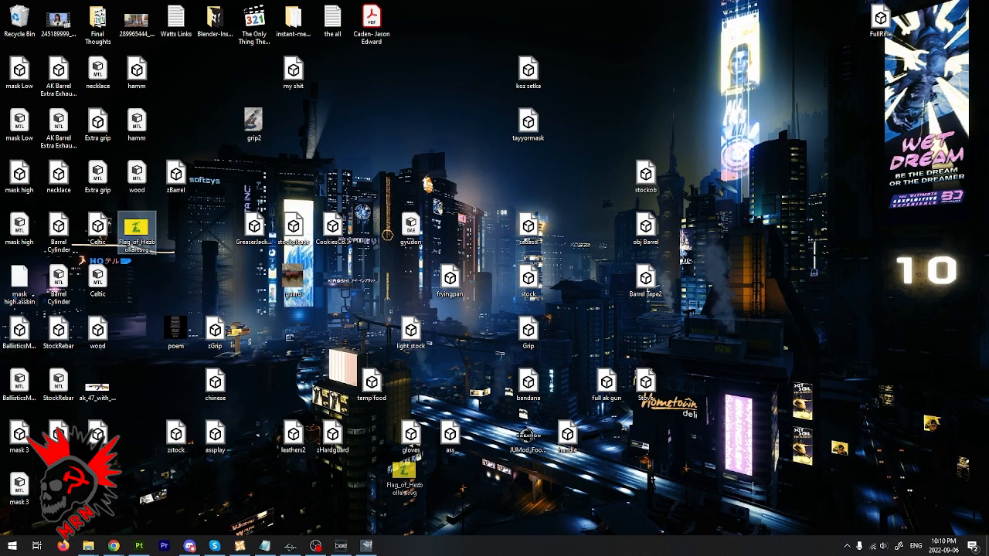
left_click_drag(403, 471, 258, 288)
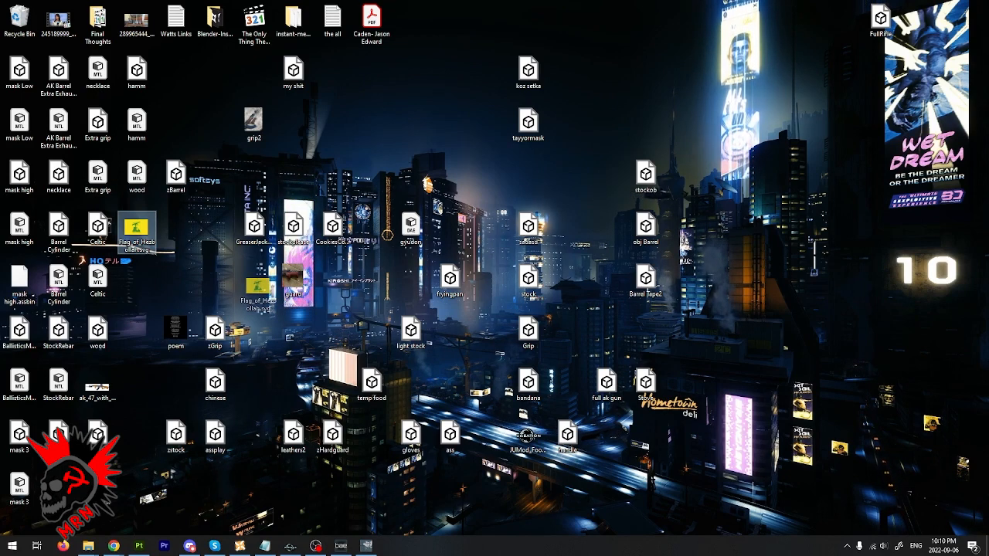
left_click_drag(257, 288, 515, 298)
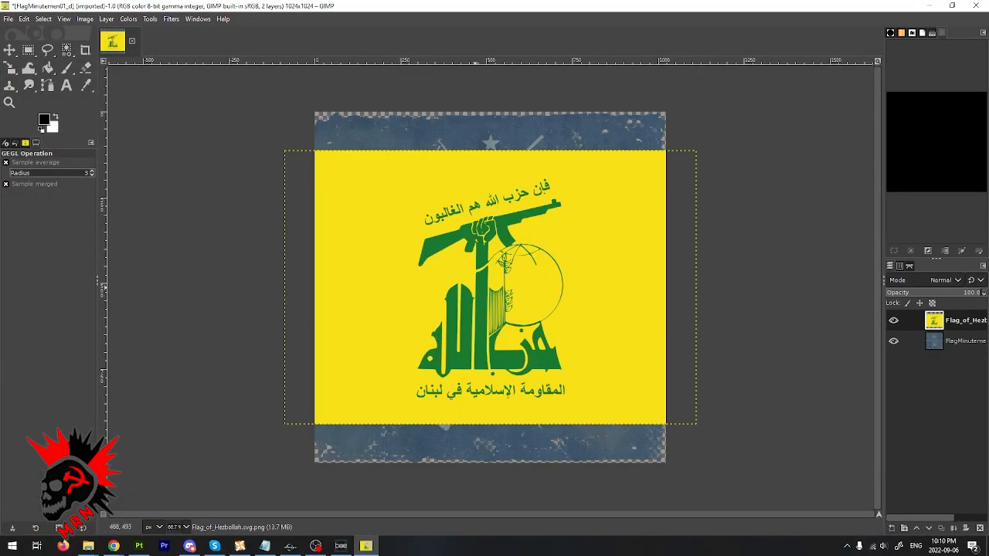
- Scale the Hezbollah flag layer proportionally to about 762 × 507 px and center it over the upper Minutemen flag
left_click(9, 50)
left_click_drag(479, 295, 479, 254)
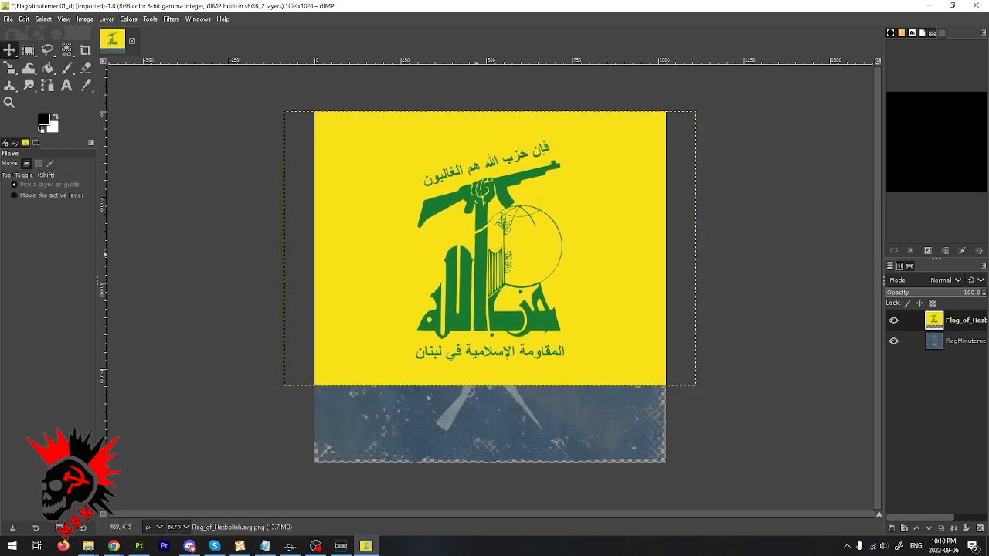
left_click(9, 67)
left_click(563, 264)
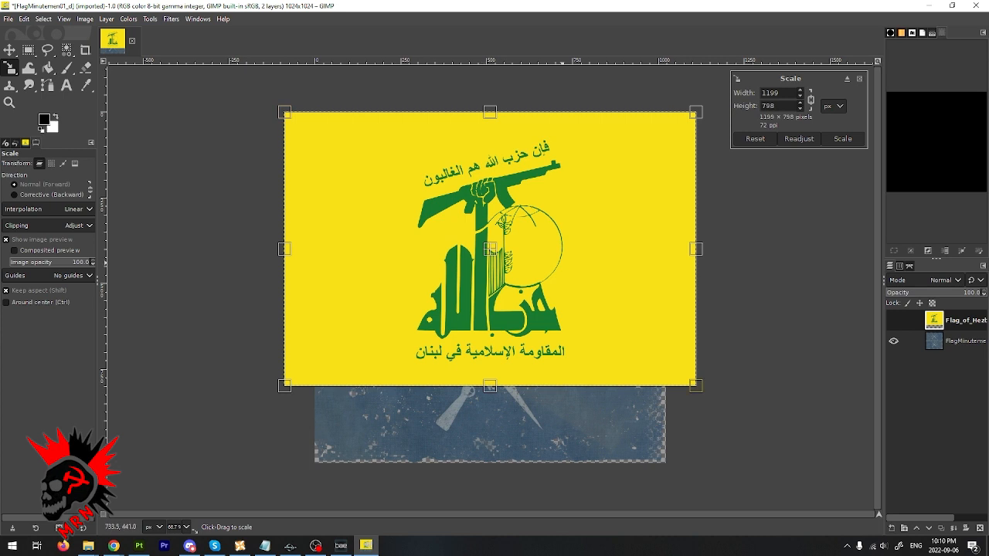
left_click_drag(571, 258, 503, 253)
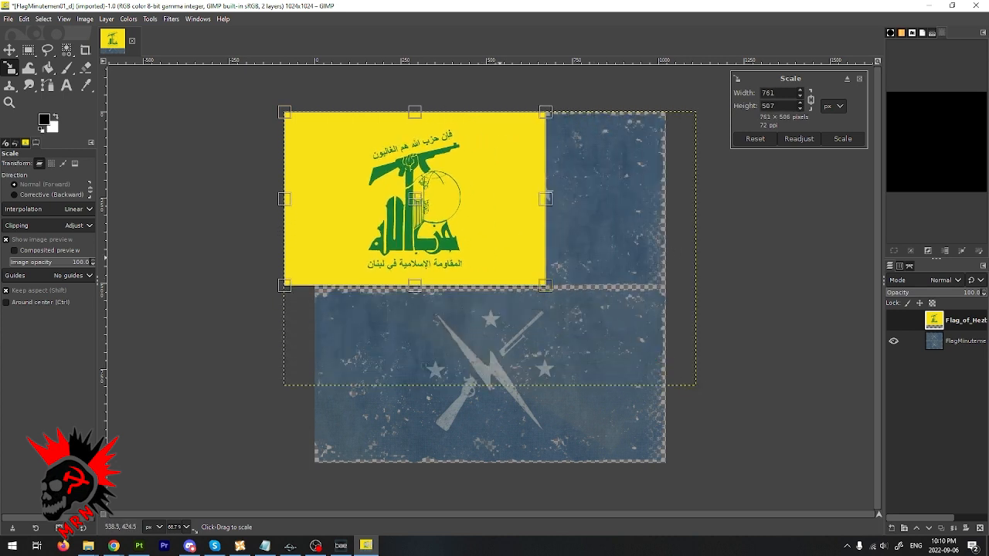
left_click_drag(415, 197, 490, 197)
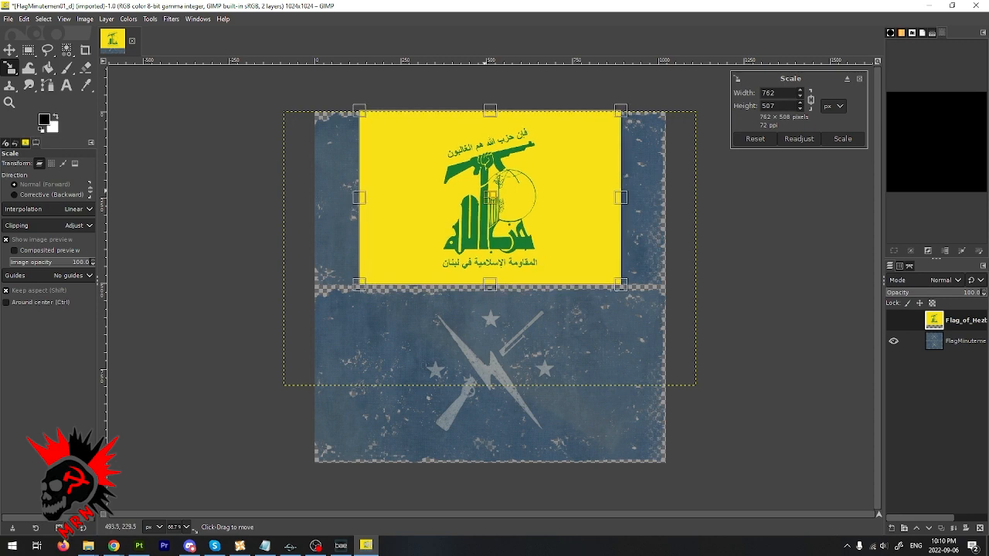
left_click(842, 138)
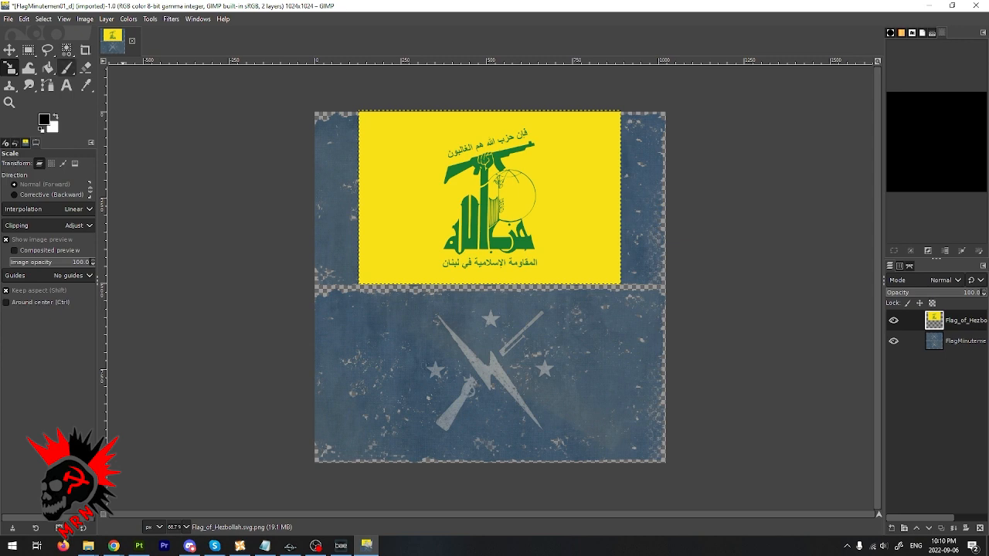
- Sample the flag's yellow, create a new layer filled with it, and place that layer directly beneath the Hezbollah flag layer
left_click(86, 85)
left_click(401, 139)
left_click(106, 19)
left_click(127, 34)
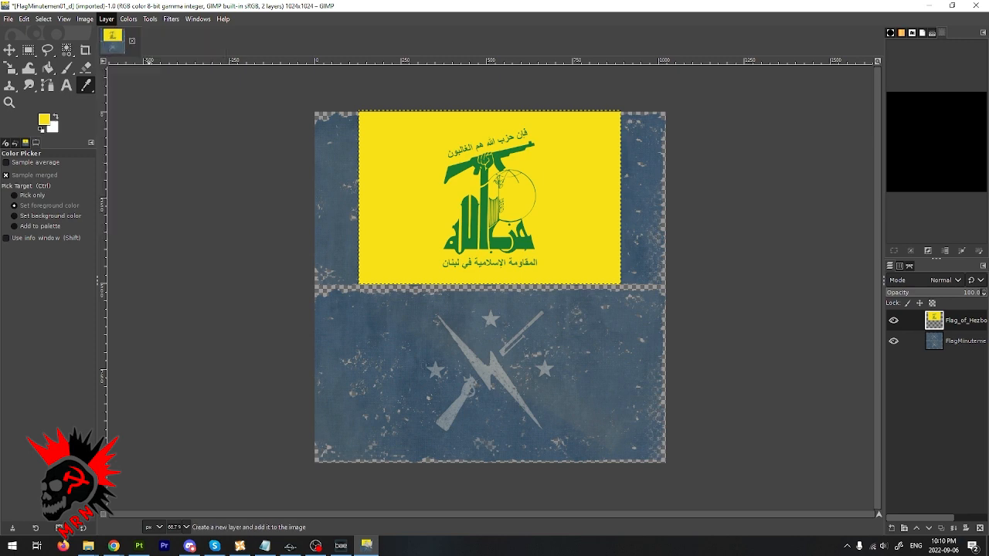
left_click(473, 377)
left_click(455, 389)
left_click(570, 404)
left_click_drag(938, 320, 936, 347)
- Scale the yellow layer without keeping its aspect to about 1023 × 510 px, covering the texture's upper half
key("shift+s")
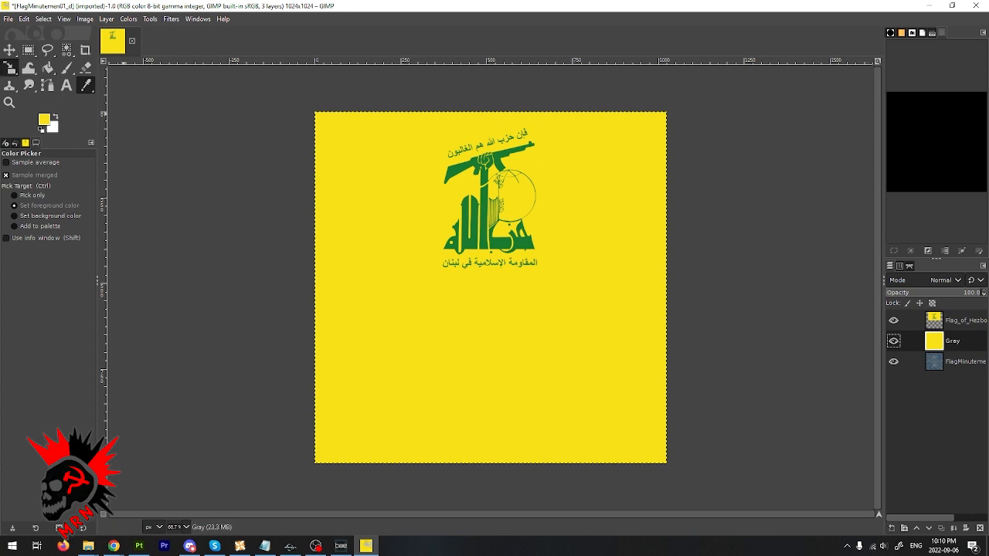
left_click_drag(489, 462, 490, 287)
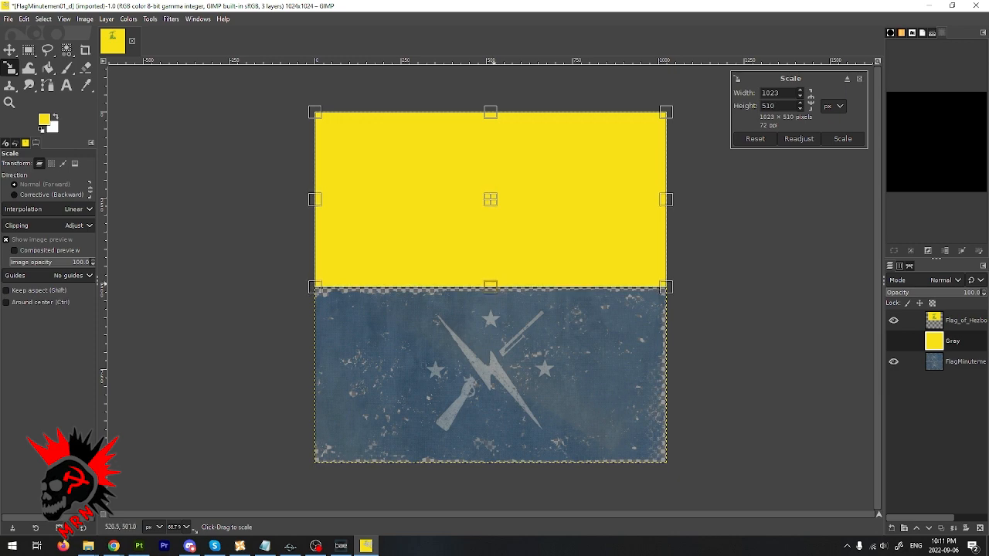
left_click(842, 138)
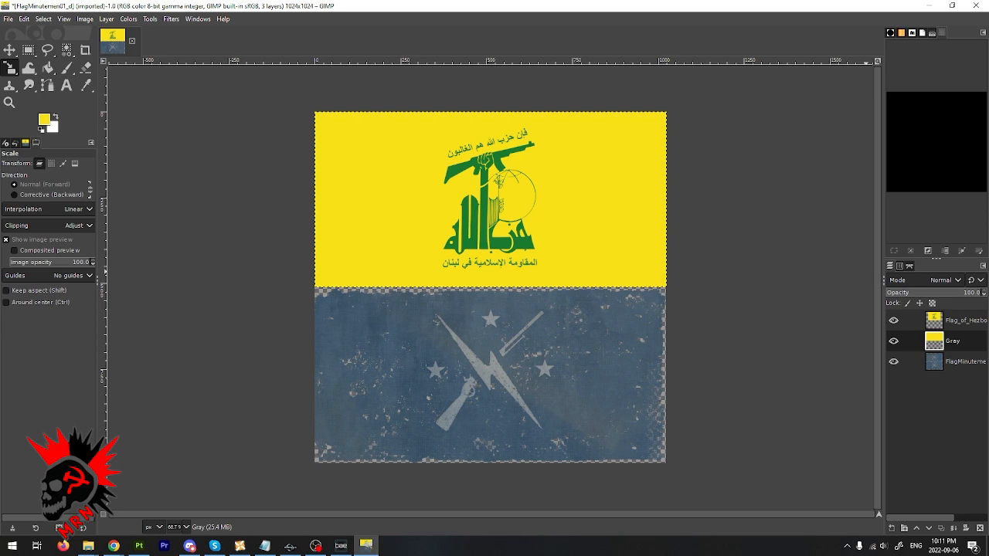
- Merge the Hezbollah flag layer down into the yellow background layer
left_click(904, 320)
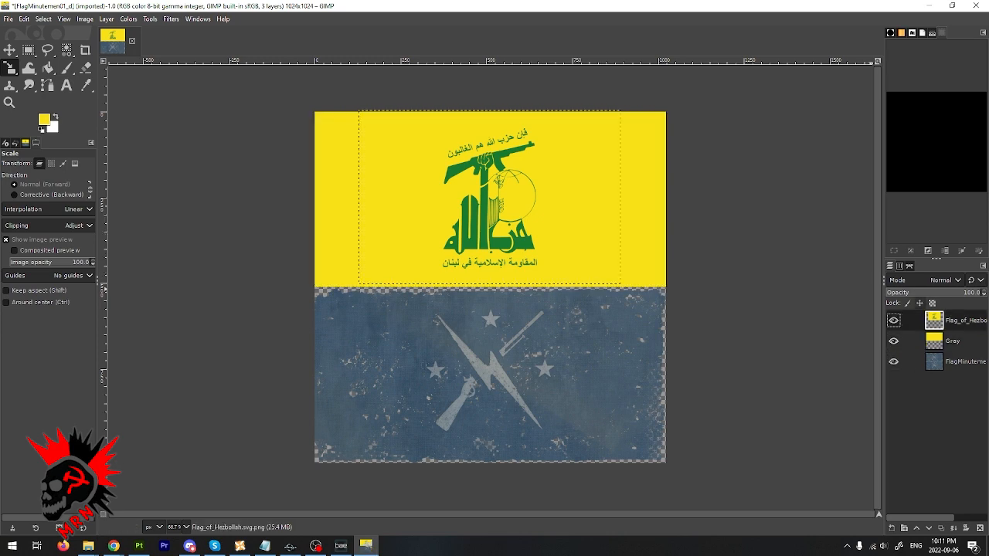
right_click(958, 320)
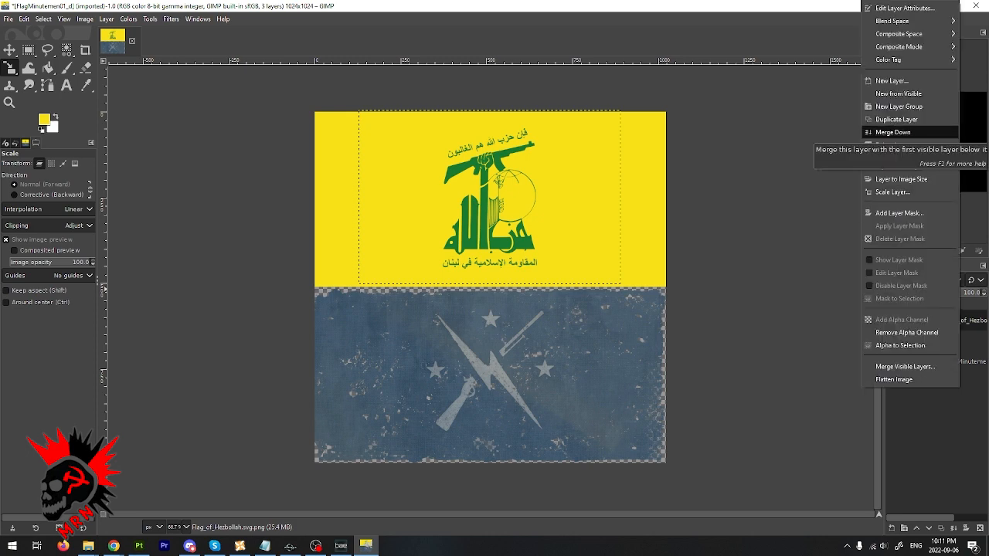
left_click(893, 132)
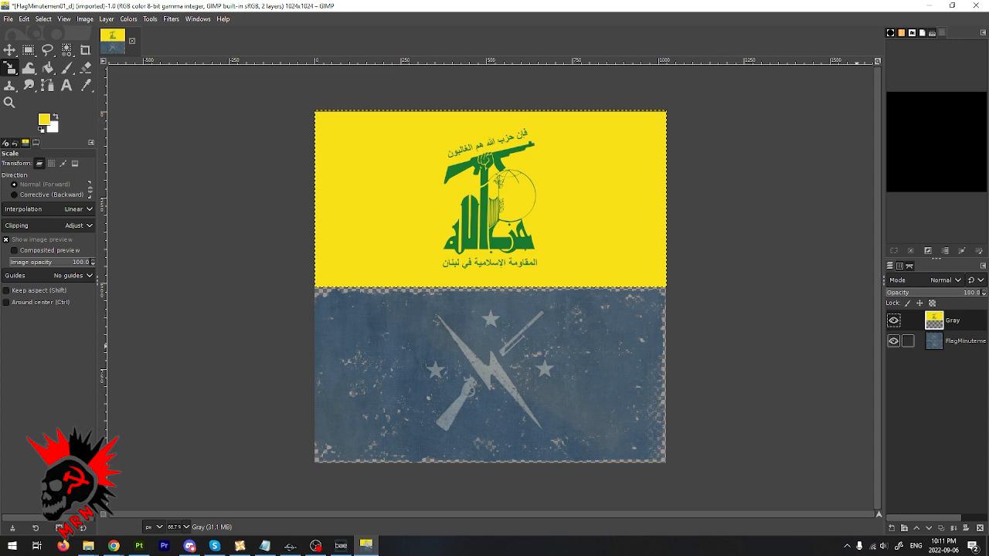
- Create a selection from the FlagMinutemen layer's alpha and invert it to select the transparent worn areas
left_click(944, 340)
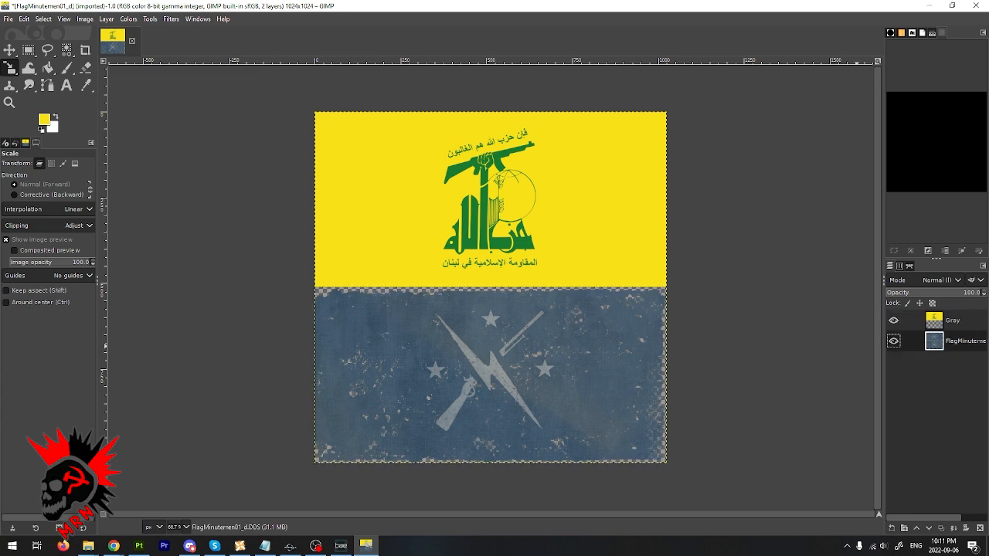
right_click(955, 341)
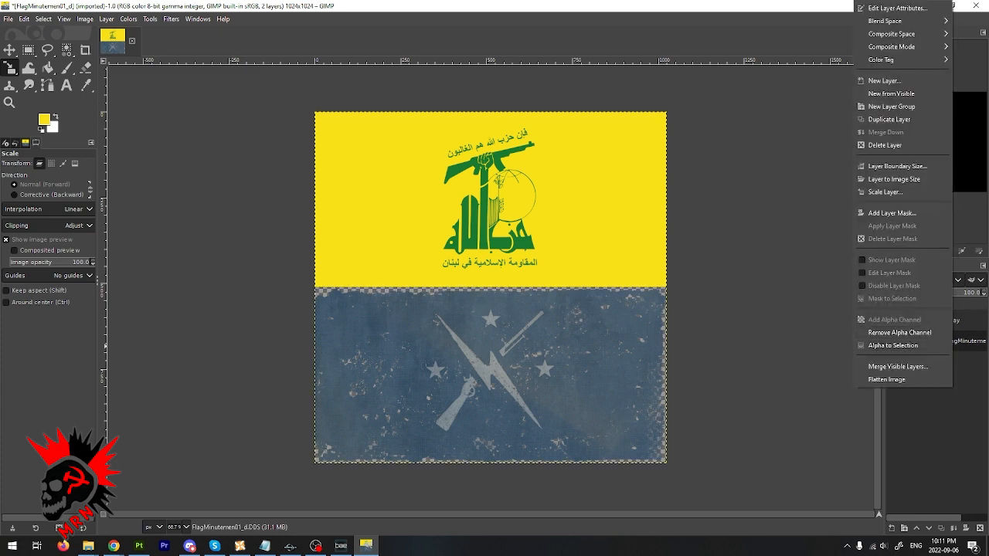
left_click(893, 345)
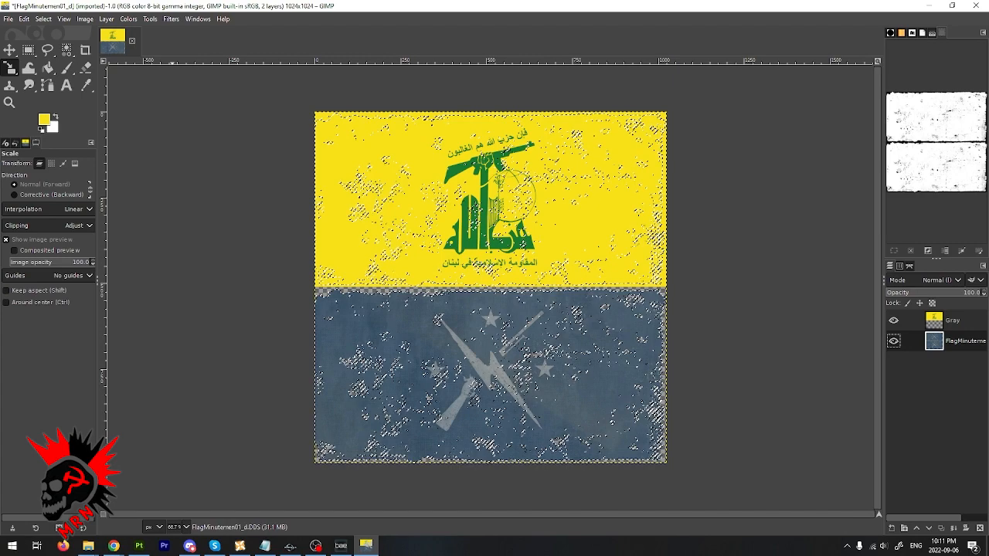
left_click(107, 19)
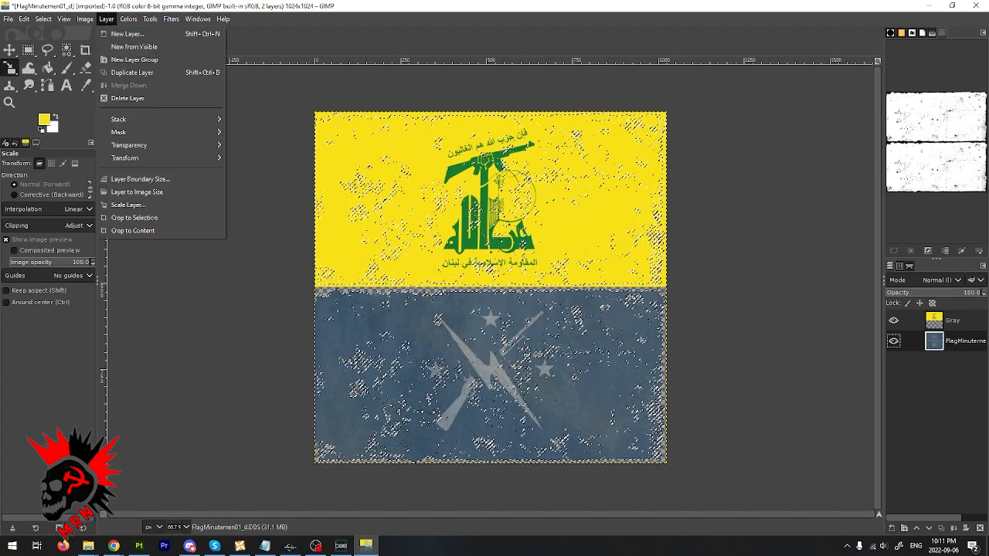
mouse_move(43, 18)
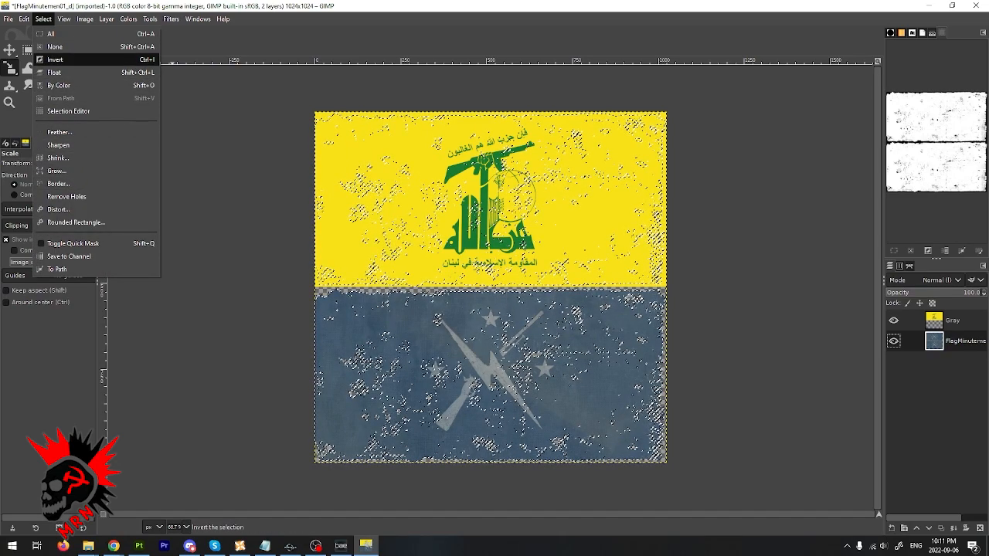
left_click(56, 60)
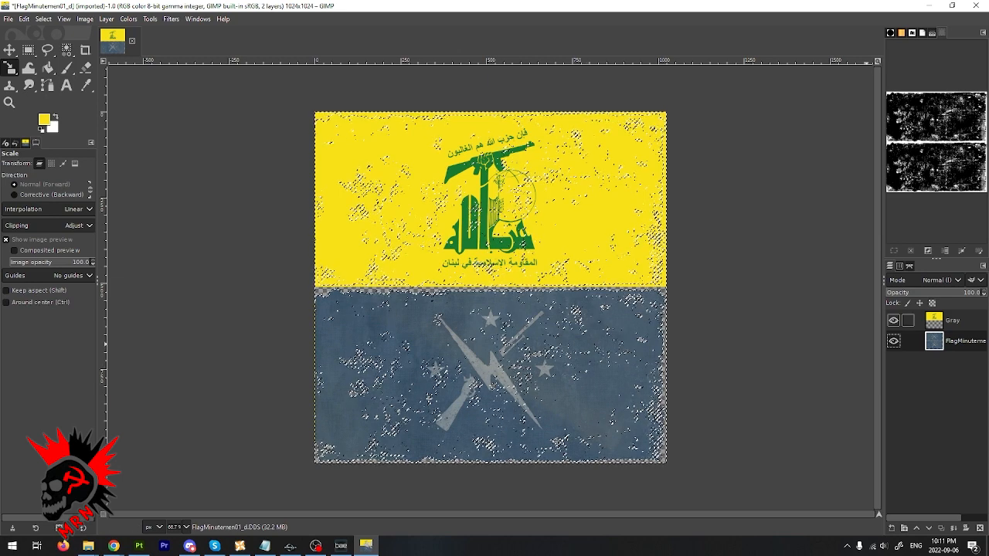
- Erase the selected worn areas from the Gray flag layer and clear the selection
left_click(952, 320)
left_click(85, 67)
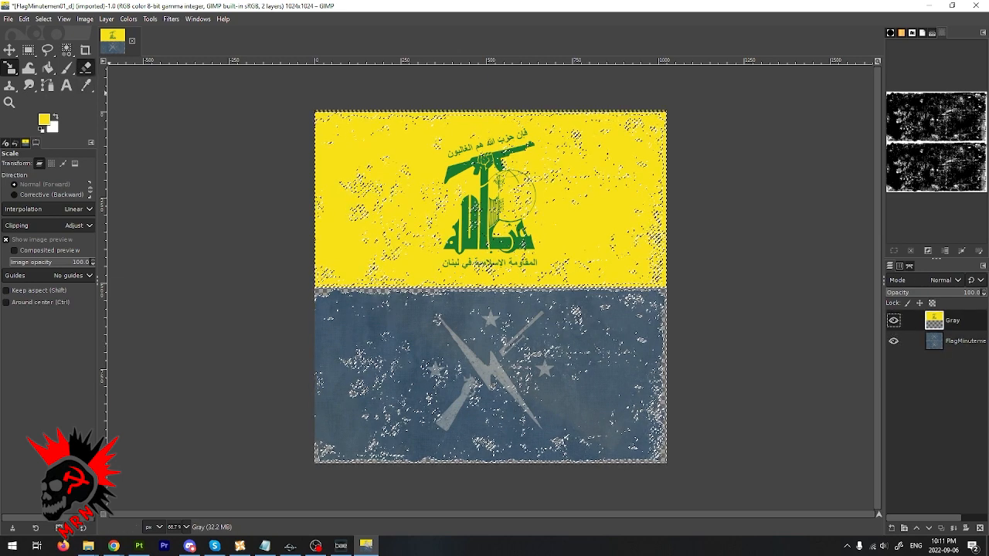
left_click_drag(644, 125, 343, 131)
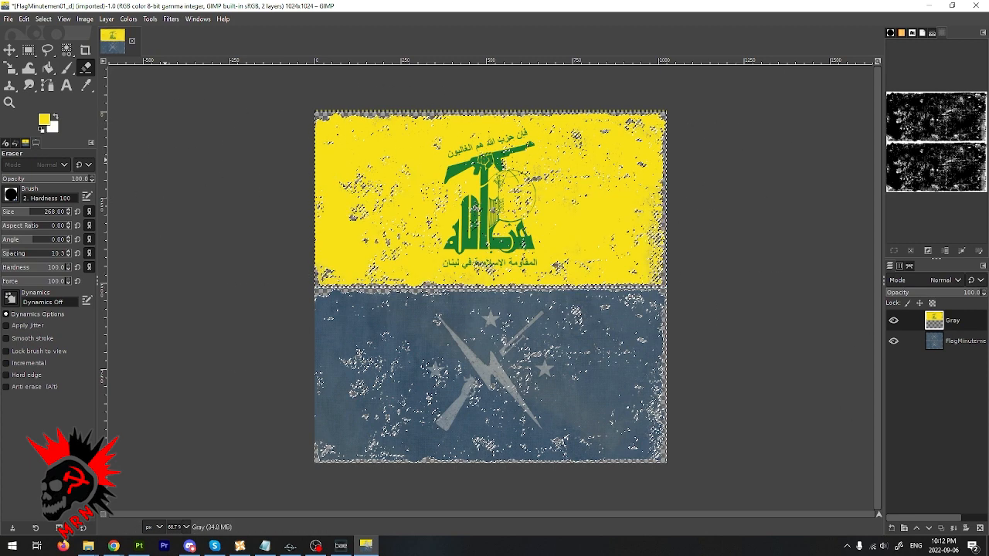
left_click(43, 19)
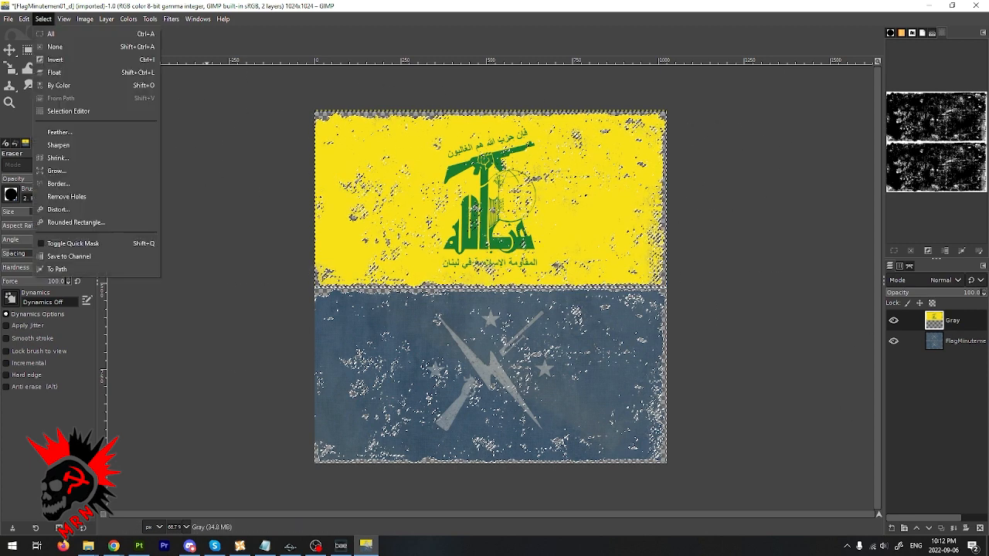
left_click(56, 45)
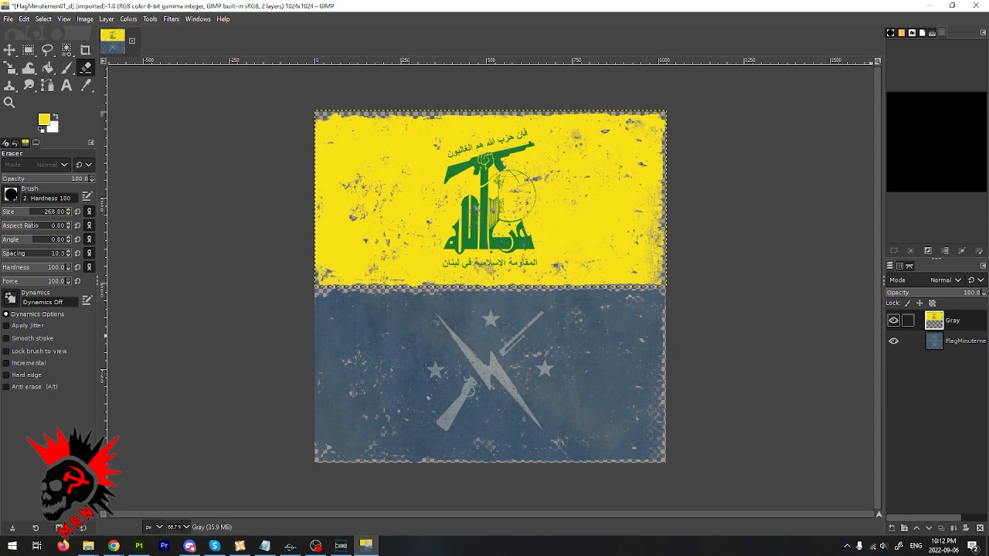
- Duplicate the worn Gray flag layer and move the copy over the texture's lower half
right_click(955, 321)
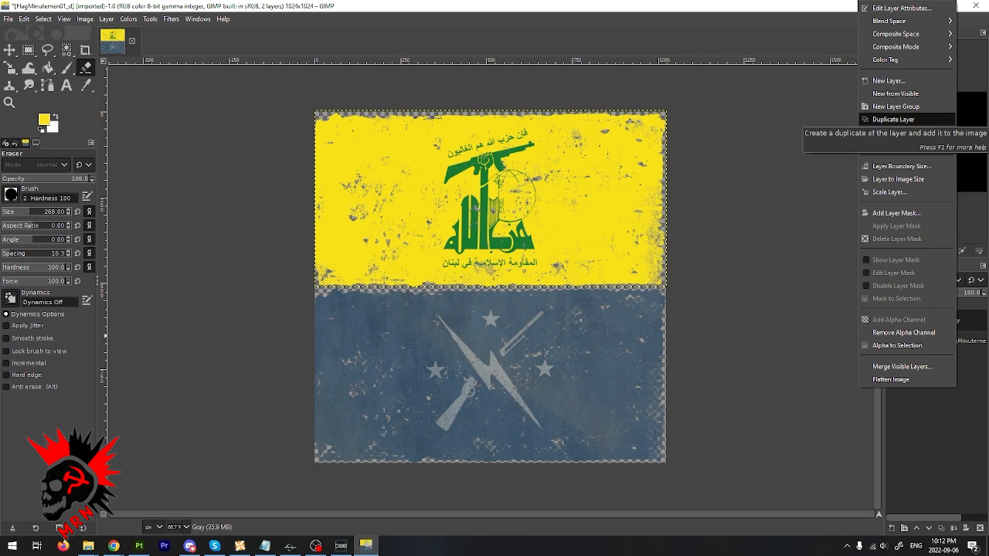
left_click(892, 119)
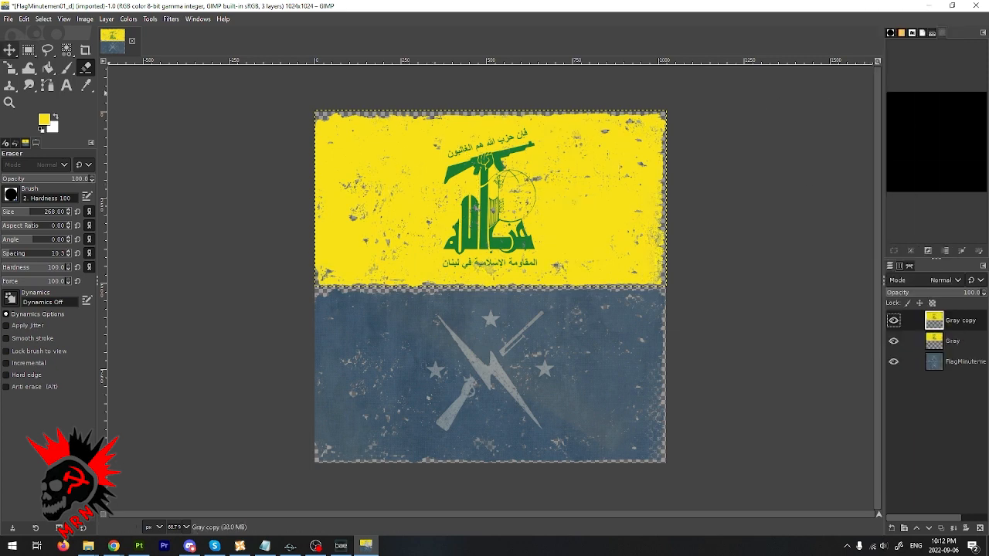
left_click(9, 49)
left_click_drag(486, 195, 486, 373)
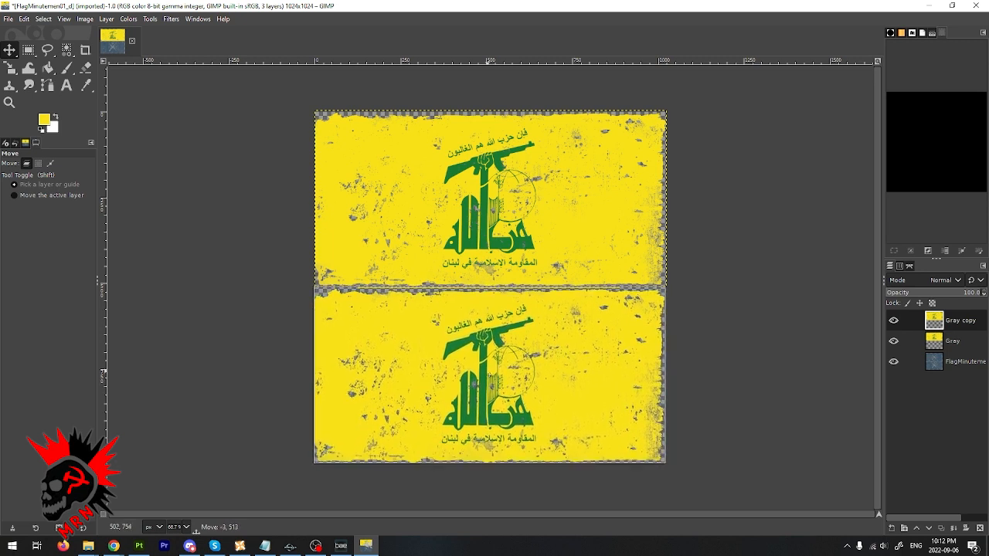
left_click_drag(490, 376, 489, 374)
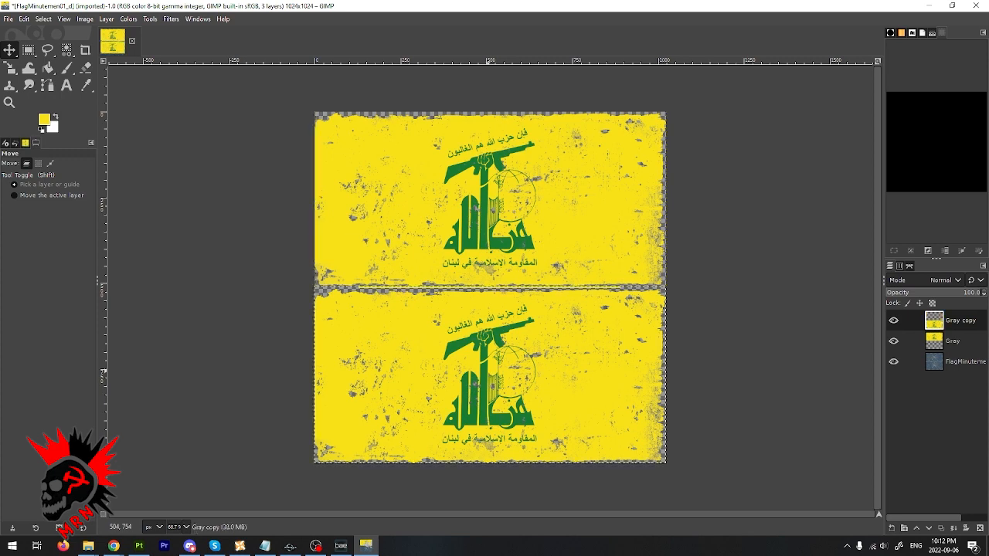
- Undo the copy's move and check the texture with the FlagMinutemen layer hidden and shown again
left_click(958, 361)
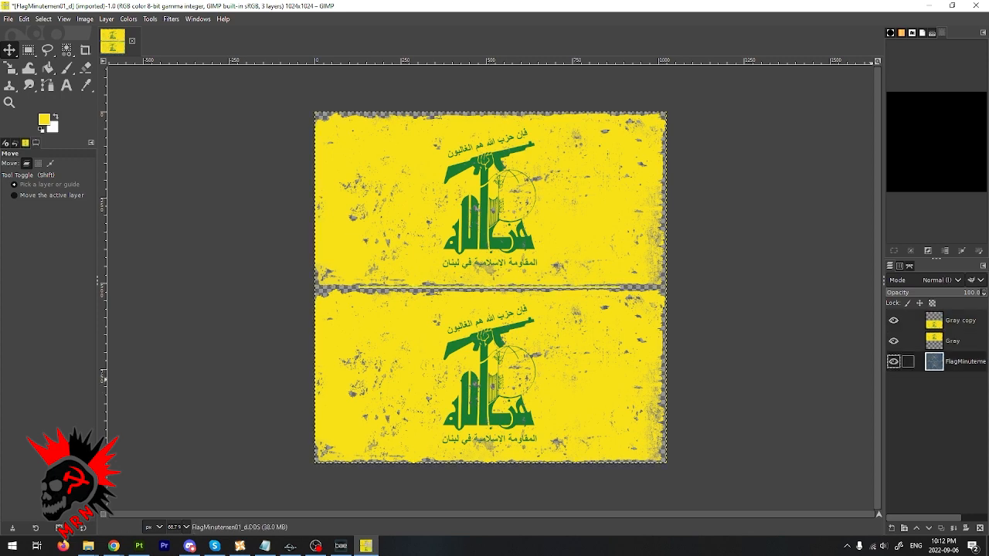
right_click(957, 361)
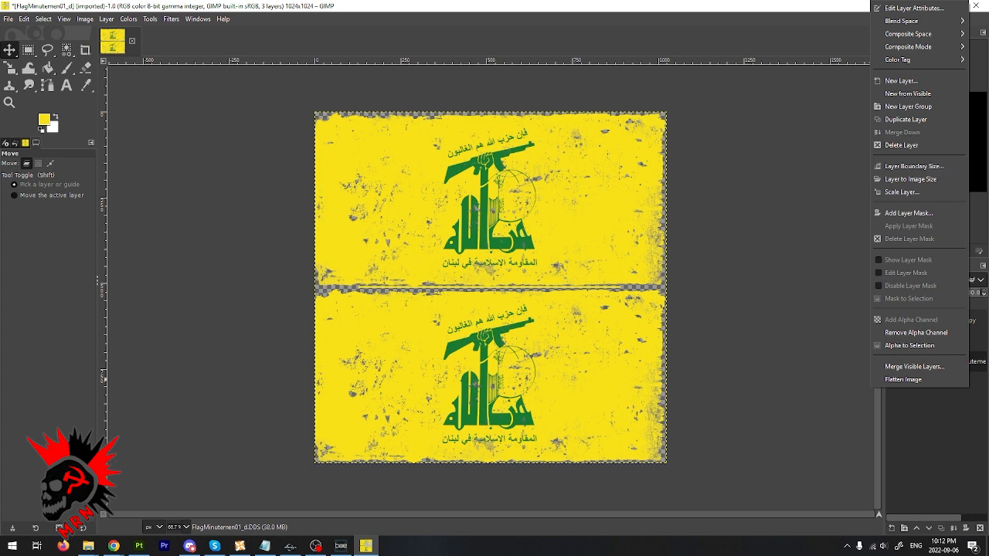
left_click(573, 284)
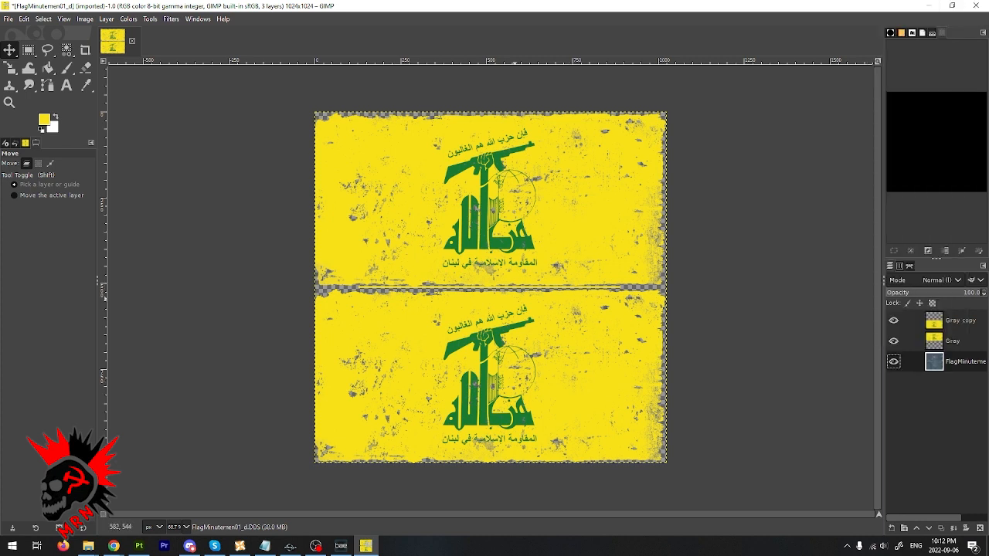
key("ctrl+z")
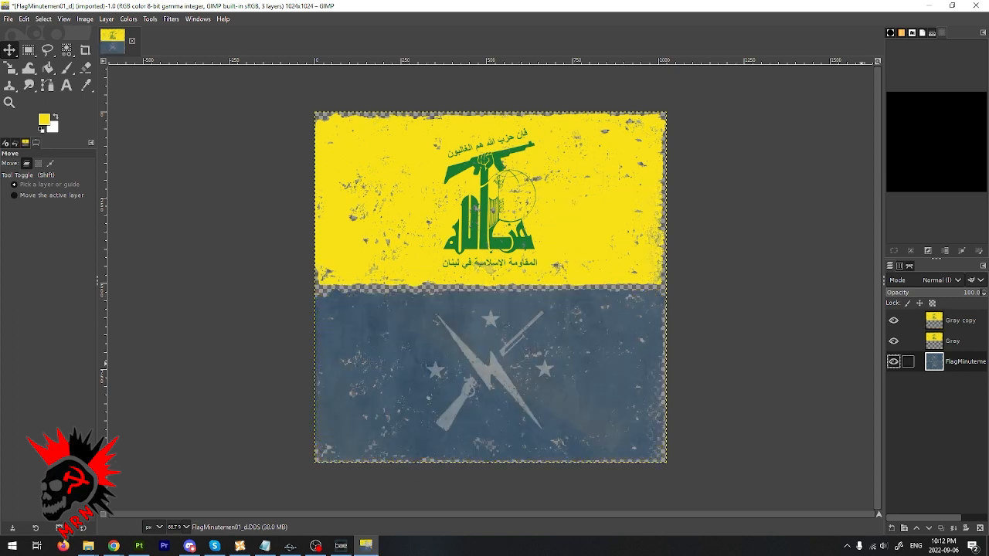
left_click(894, 360)
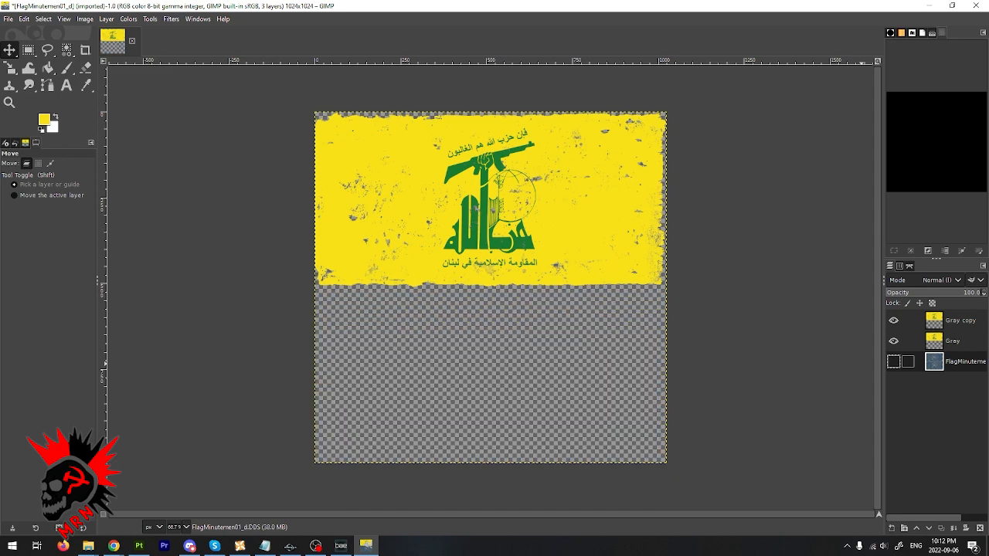
left_click(894, 361)
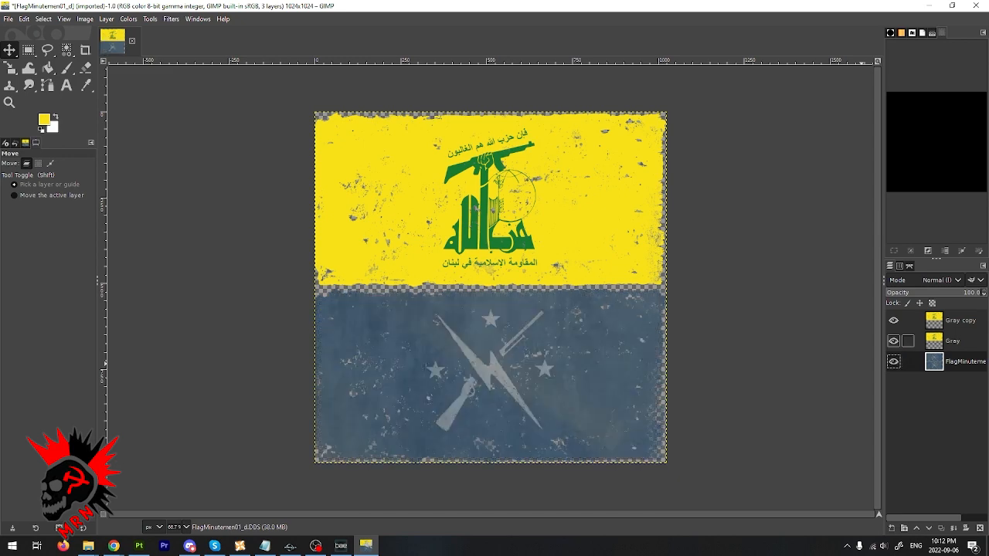
- Undo the accidental shift of the Gray layer and its duplication
mouse_move(502, 172)
left_mouse_down()
mouse_move(514, 363)
mouse_move(509, 173)
left_mouse_up()
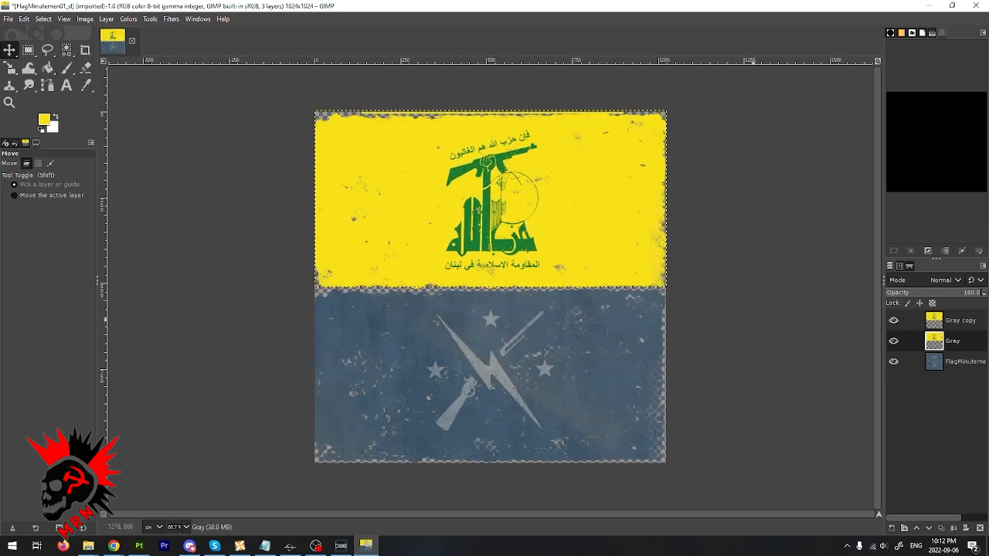
key("ctrl+z")
key("ctrl+z")
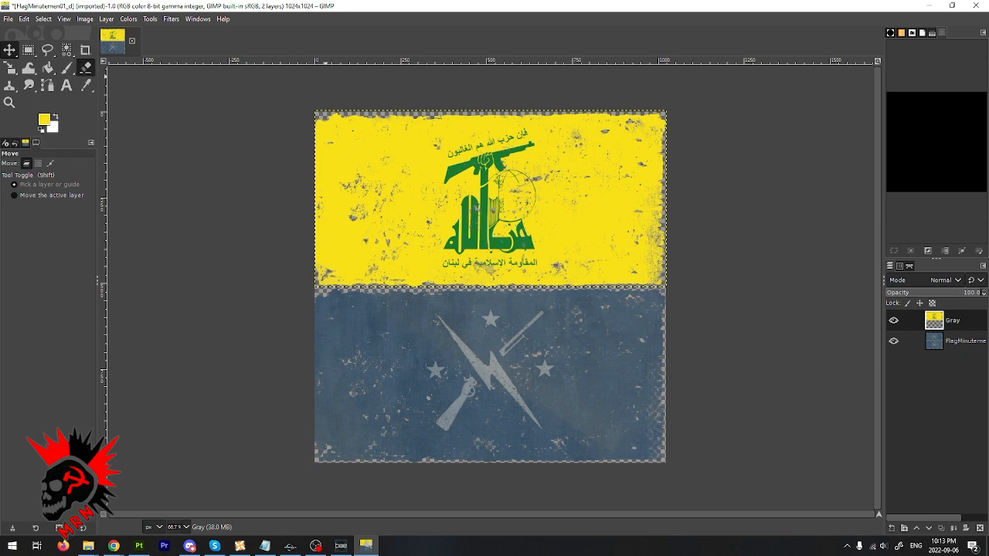
- Set the eraser size to 114 and erase a straight strip along the upper edge of the Gray flag layer
left_click(86, 67)
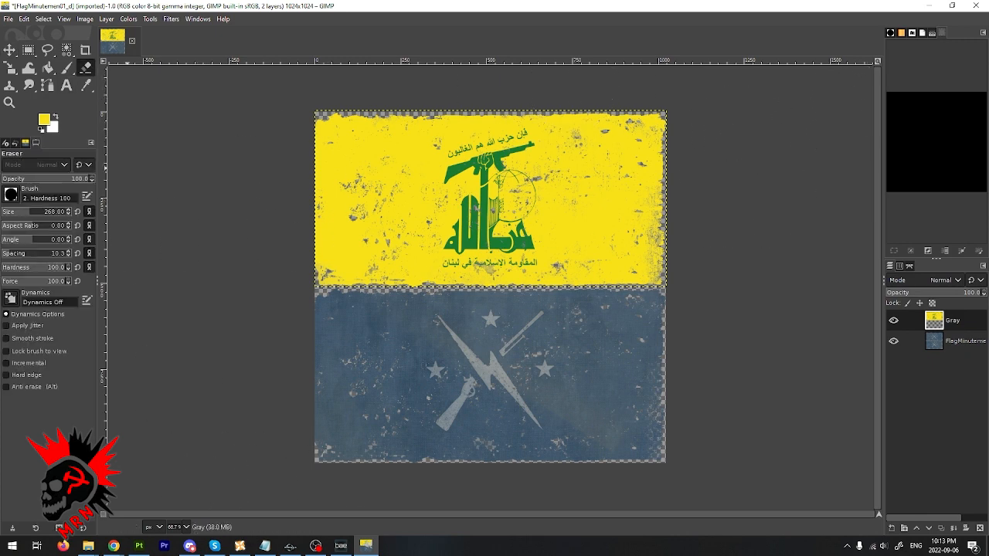
left_click(18, 211)
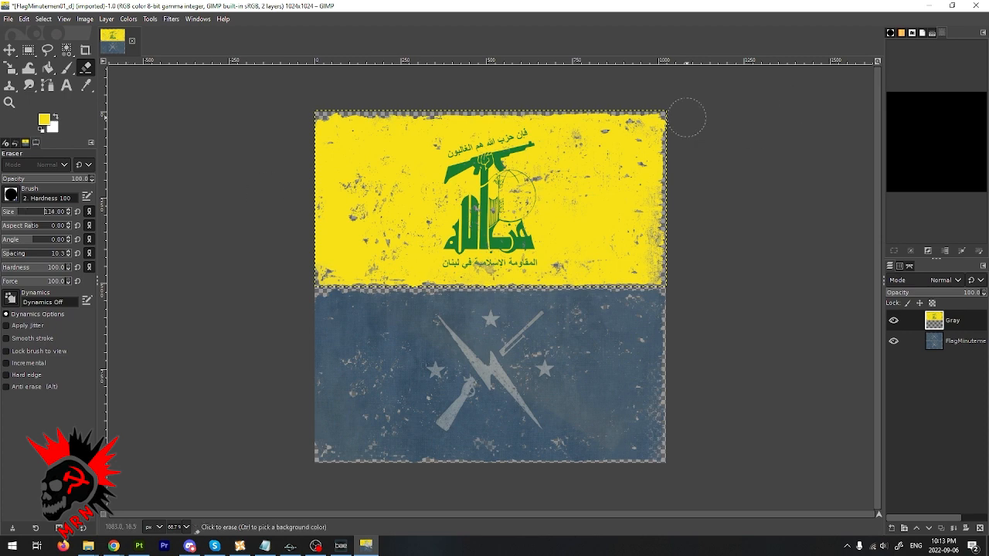
left_click(666, 95)
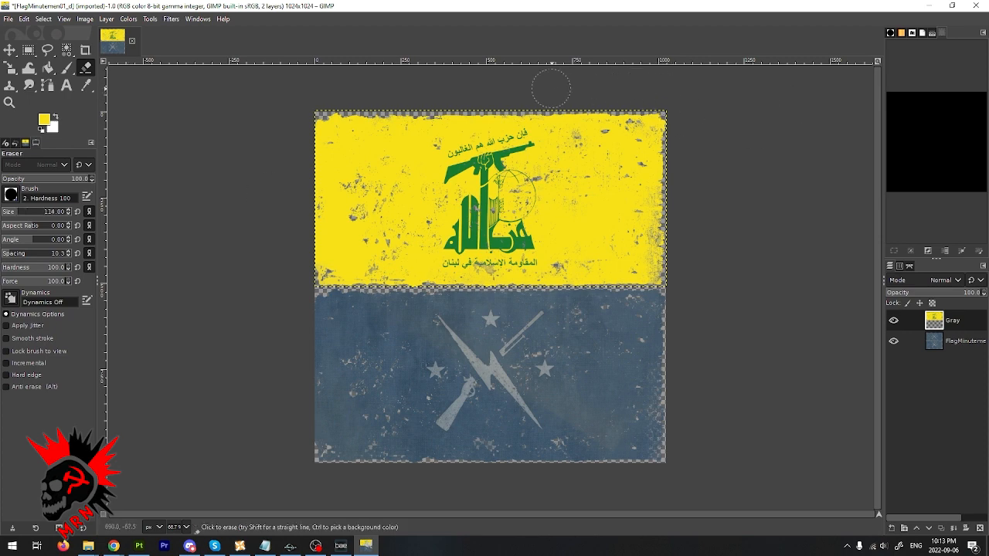
left_click(307, 95, "shift")
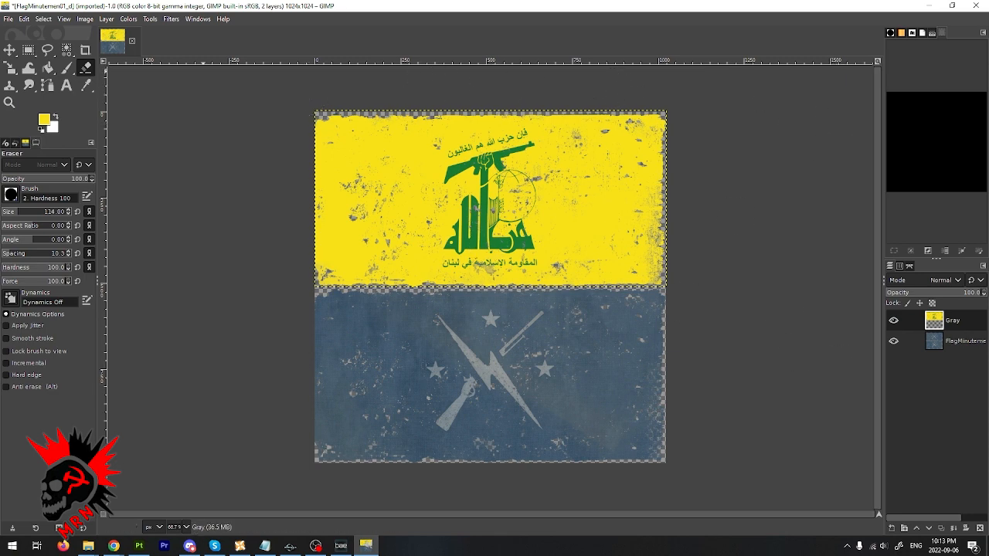
- Duplicate the trimmed Gray flag layer and move the copy down to cover the Minutemen emblem half
right_click(950, 320)
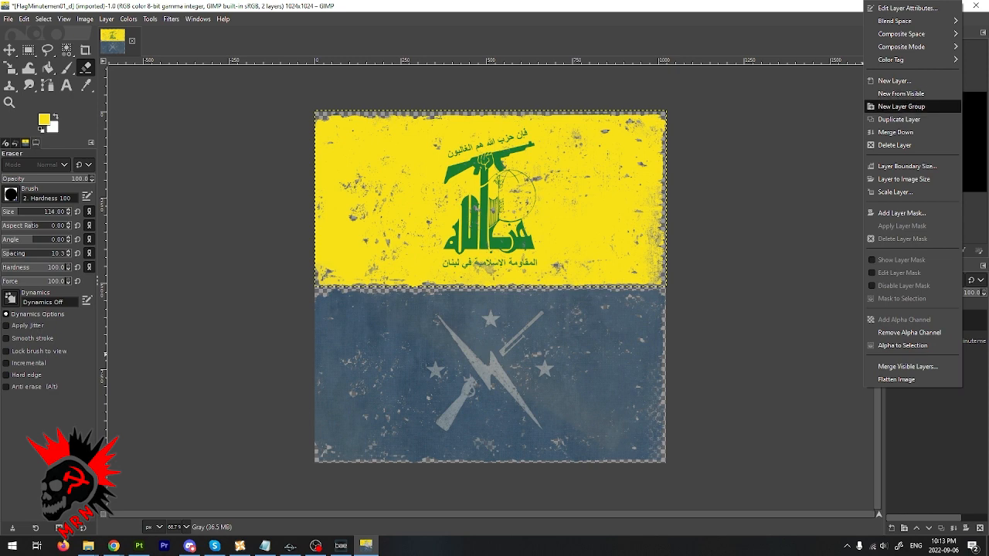
left_click(898, 119)
key("m")
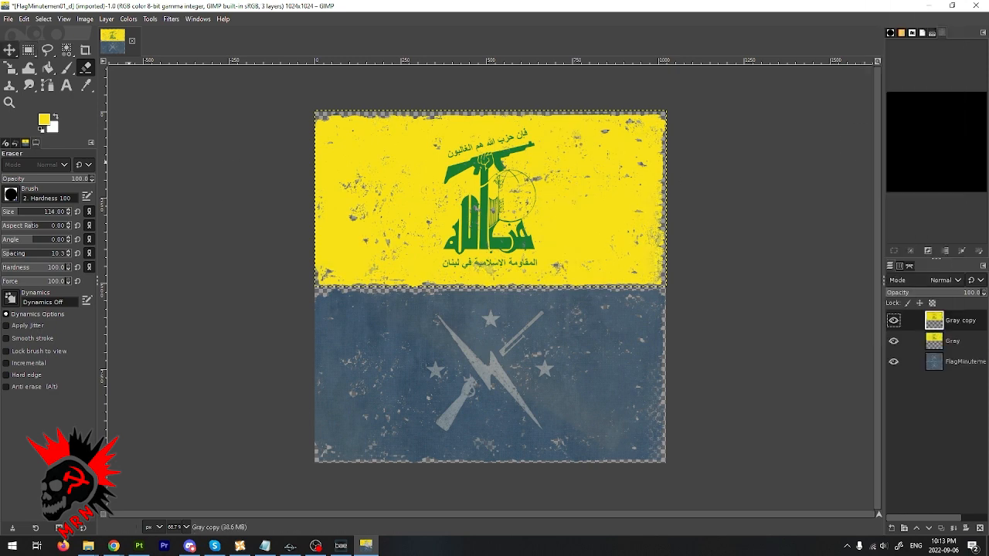
mouse_move(514, 180)
left_mouse_down()
mouse_move(515, 372)
mouse_move(515, 356)
left_mouse_up()
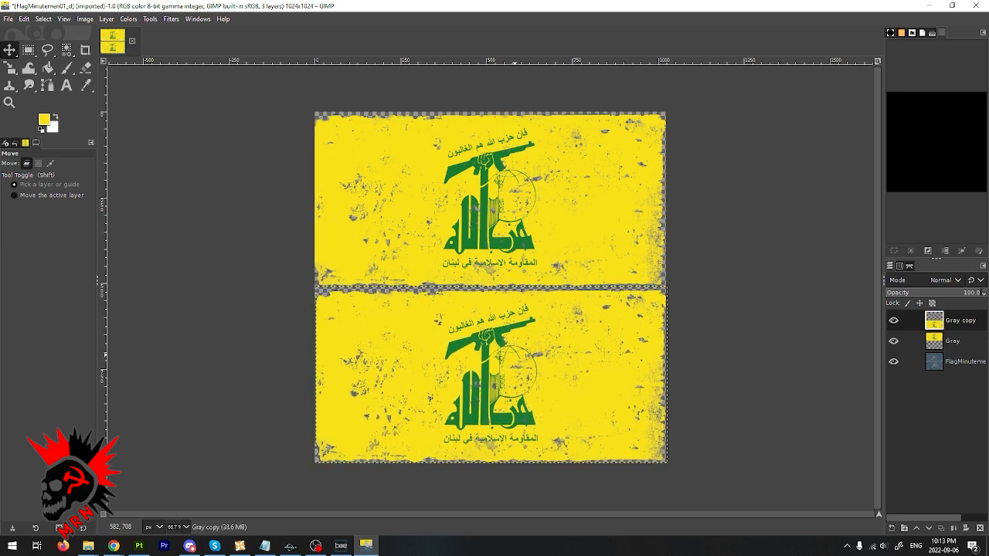
- Delete the original FlagMinutemen layer
left_click(969, 362)
right_click(971, 362)
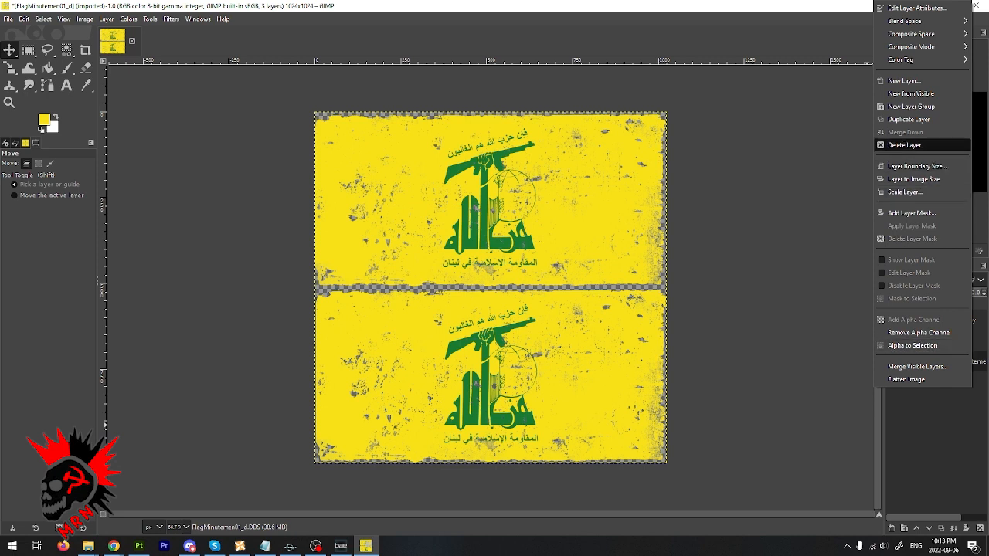
left_click(905, 144)
- Merge the Gray copy layer down into the Gray layer
left_click(962, 319)
right_click(962, 319)
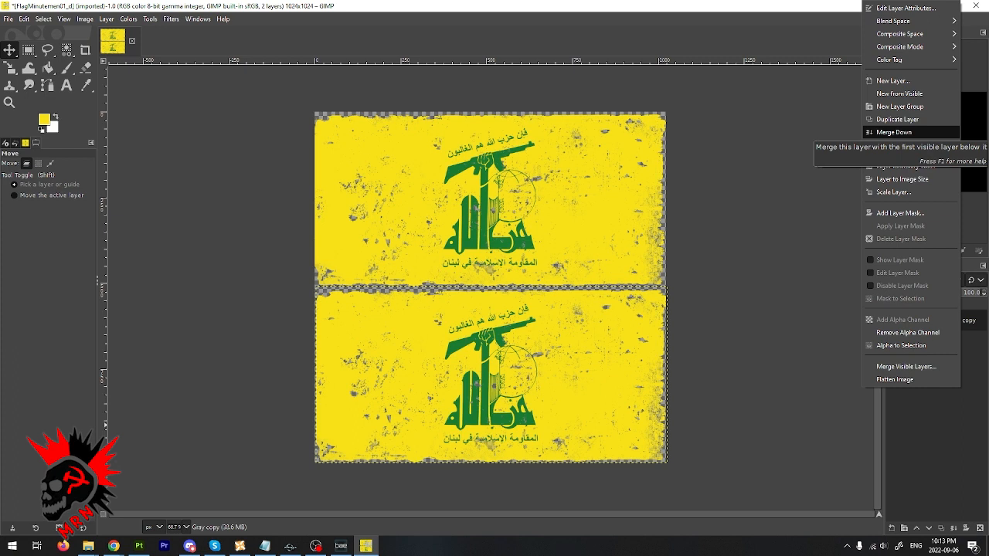
left_click(894, 132)
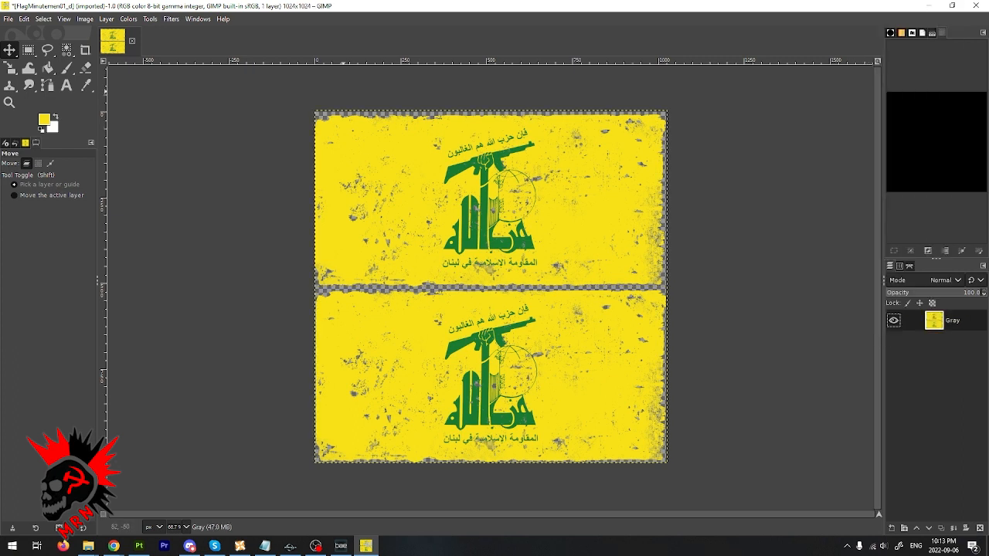
- Resize the merged Gray layer to the image size
right_click(947, 320)
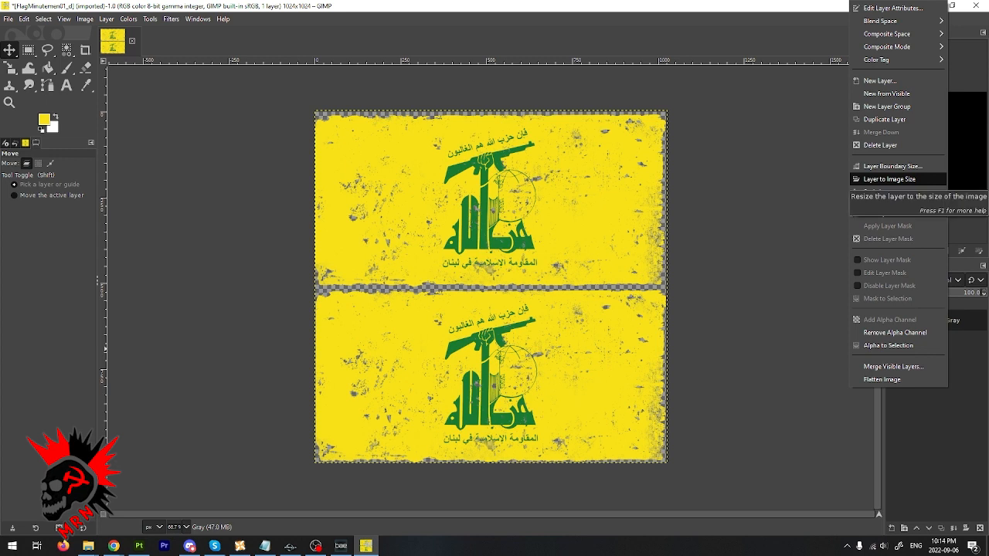
left_click(889, 179)
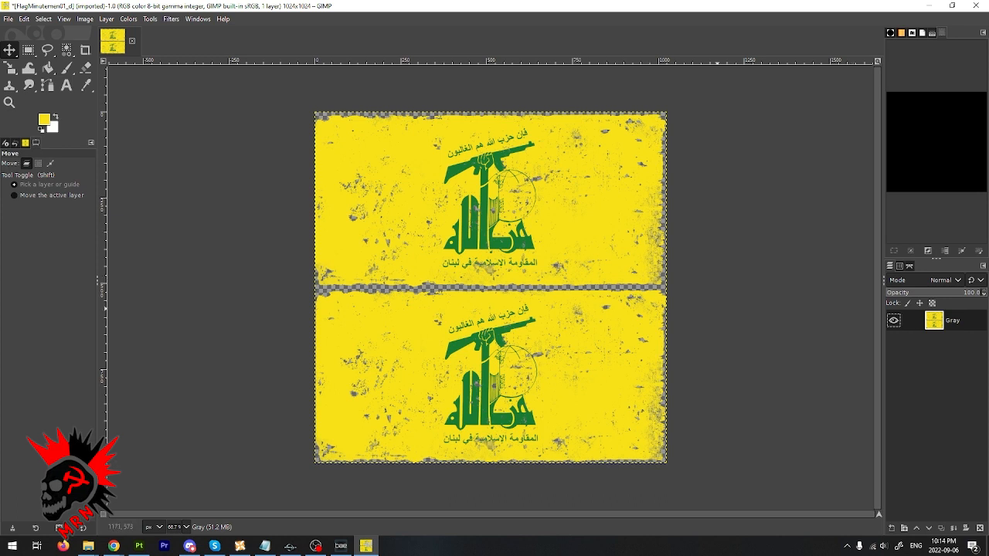
right_click(965, 321)
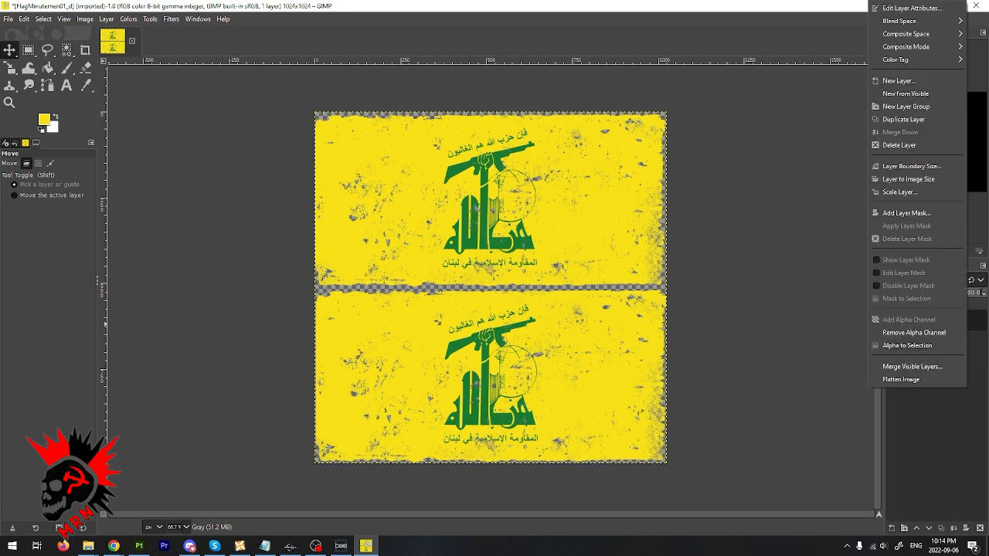
key("Escape")
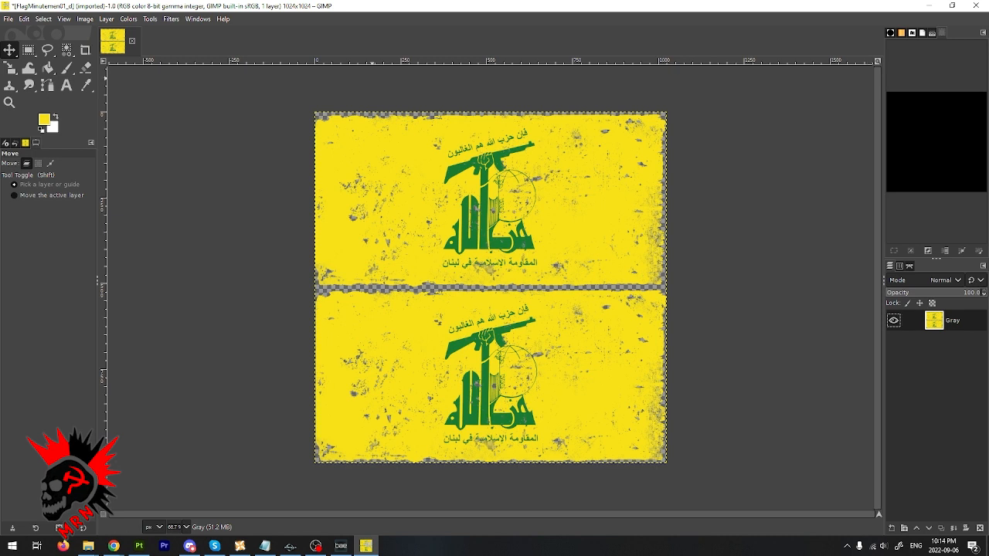
- Reduce the merged flag layer's saturation to a scale of 0.919
left_click(128, 19)
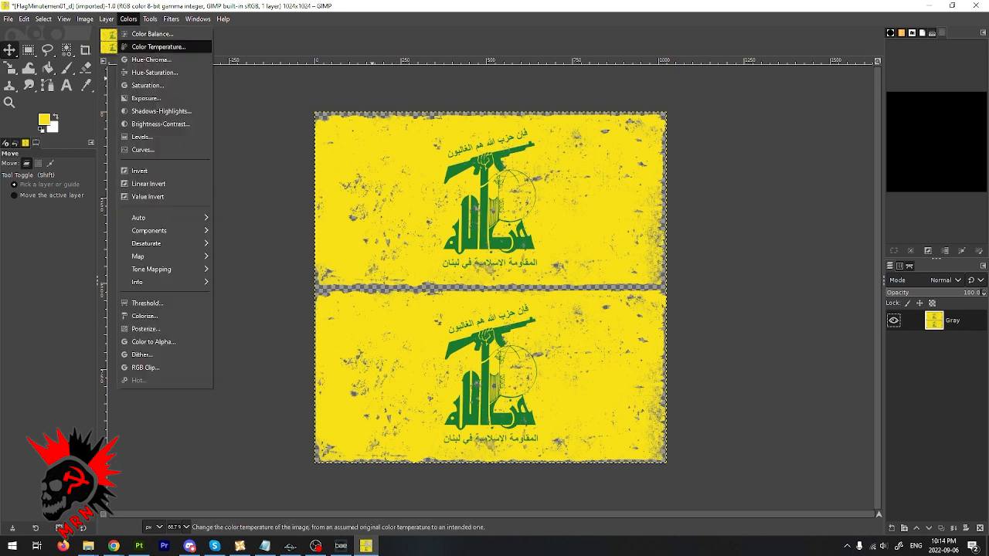
left_click(146, 83)
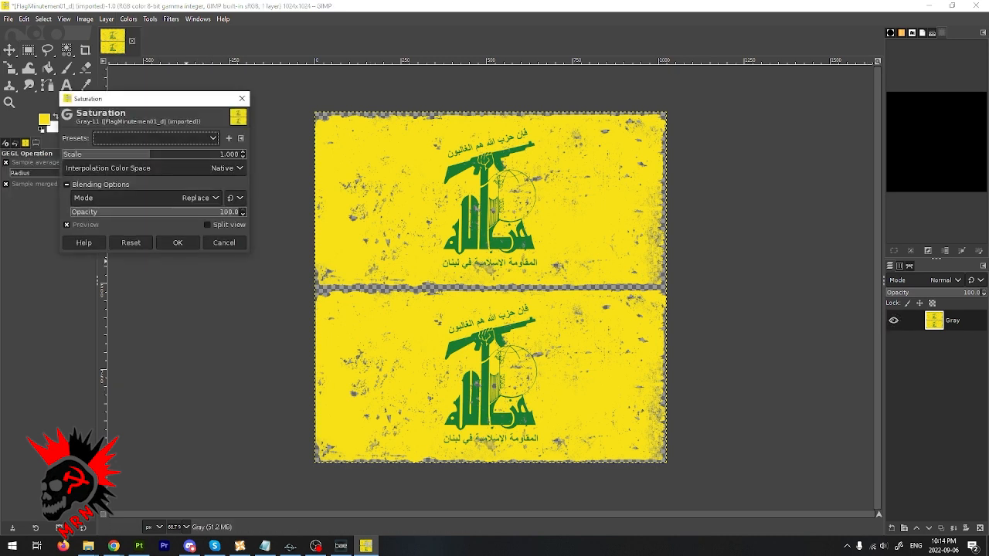
left_click_drag(149, 154, 142, 154)
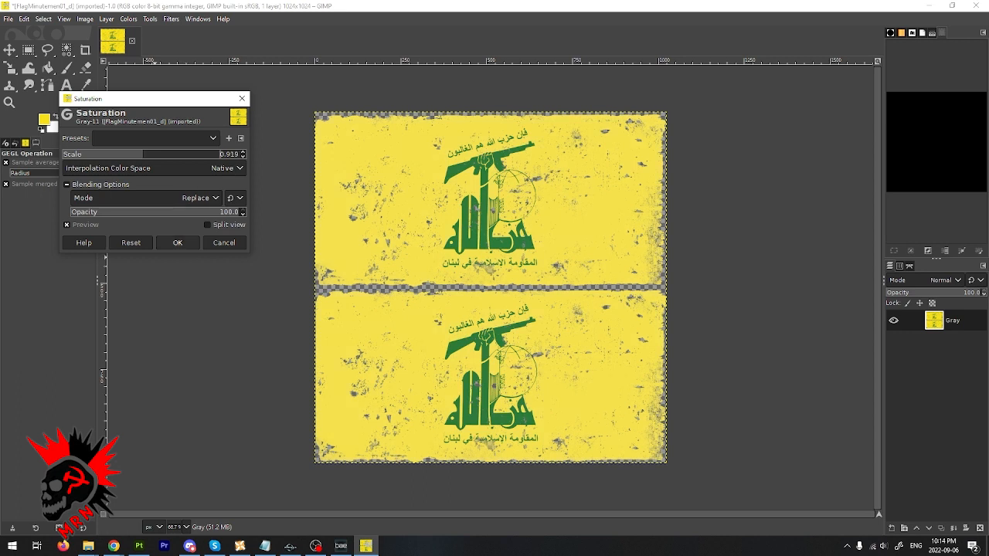
left_click(177, 242)
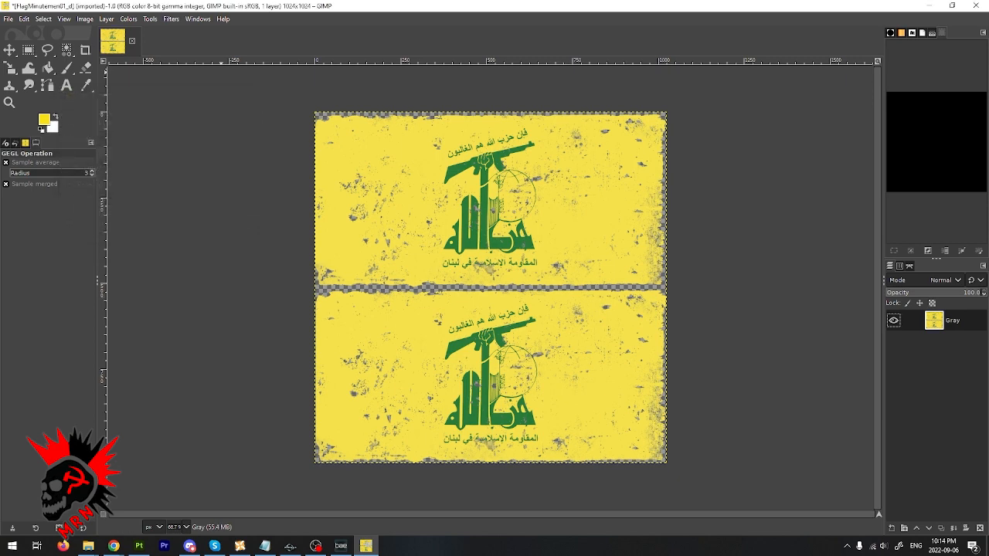
- Export the finished flag texture over the original FlagMinutemen01_d.DDS file
key("alt+f")
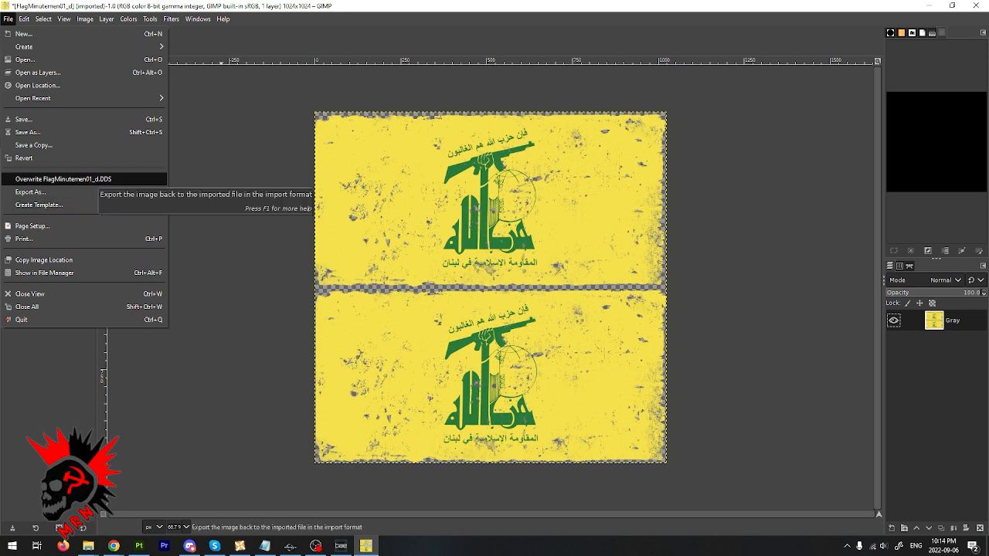
key("Return")
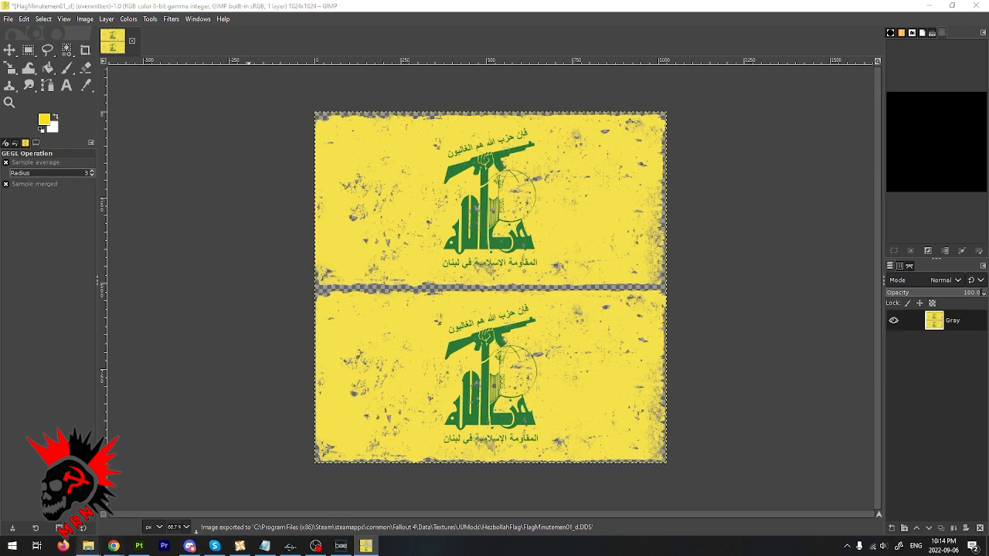
- Switch to the HezbollahFlag textures folder in File Explorer and rename the FlagMinutemen01_d file to FlagHezbollah1_d
left_click(88, 546)
left_click(208, 507)
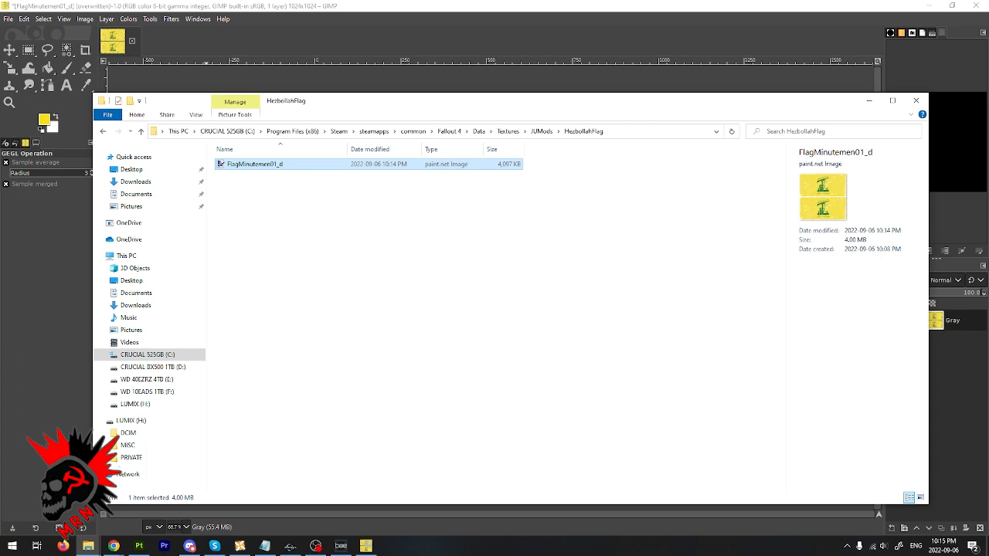
key("F2")
left_click_drag(238, 164, 274, 164)
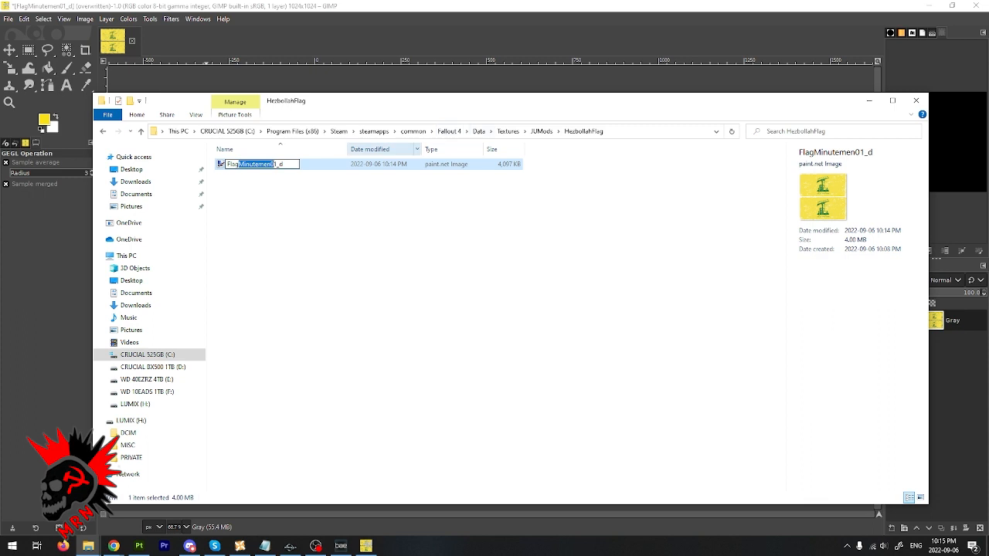
type("Hezbollah")
key("Delete")
type("i")
key("BackSpace")
type("e")
key("BackSpace")
type("o")
key("Right")
key("Right")
key("Right")
key("Return")
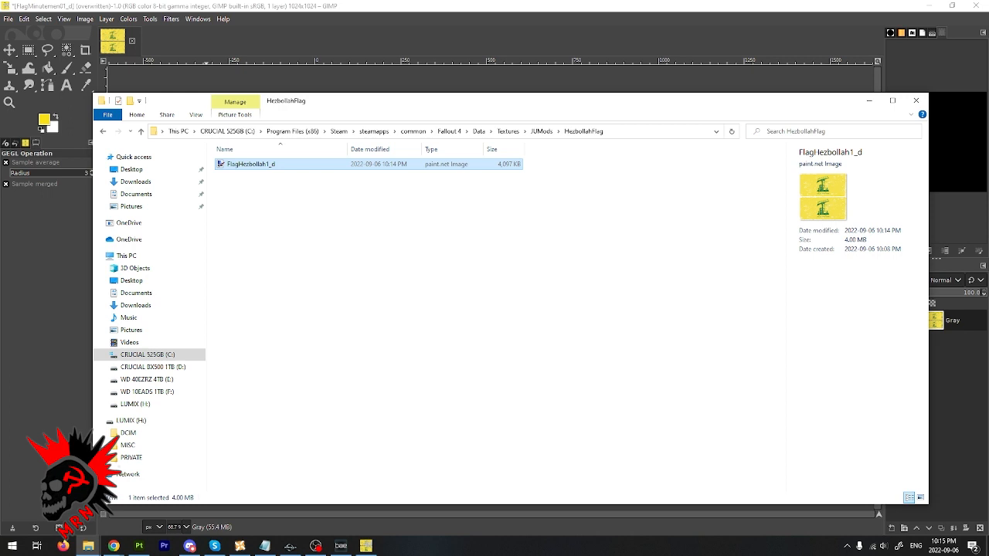
- Open the FlagHezbollah BGSM from the HezbollahFlag materials folder in Material Editor and set its diffuse texture to JUMods/HezbollahFlag/FlagHezbollah1_d.DDS
left_click(88, 546)
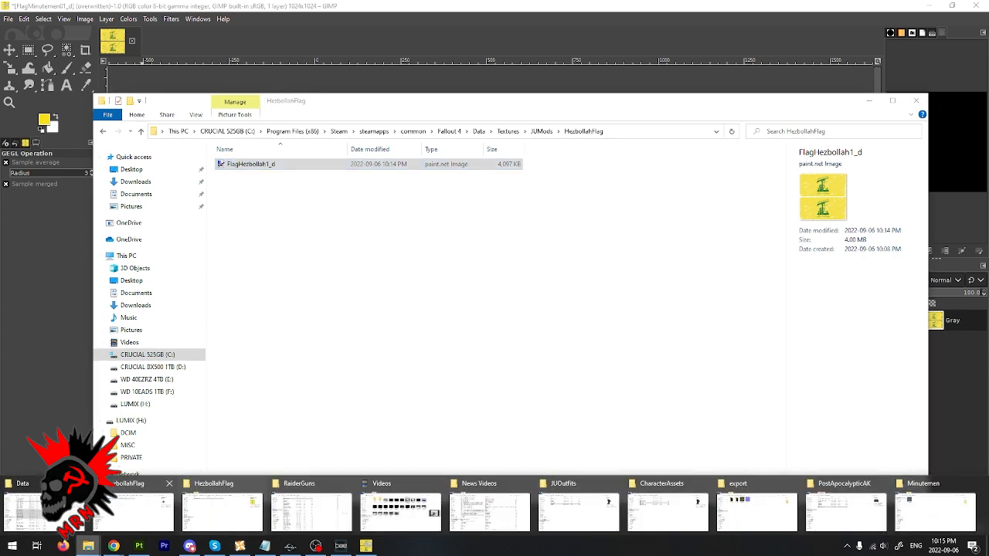
left_click(131, 508)
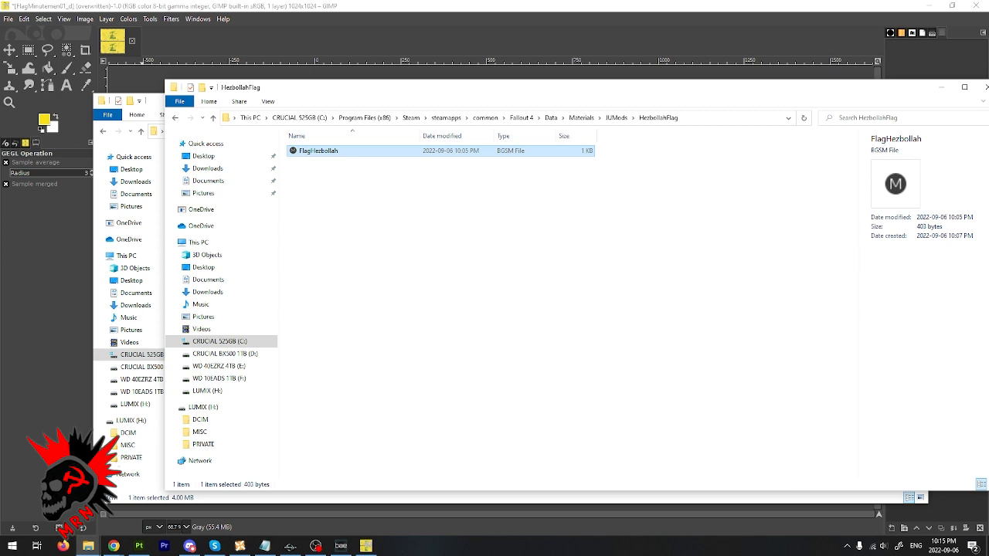
double_click(319, 150)
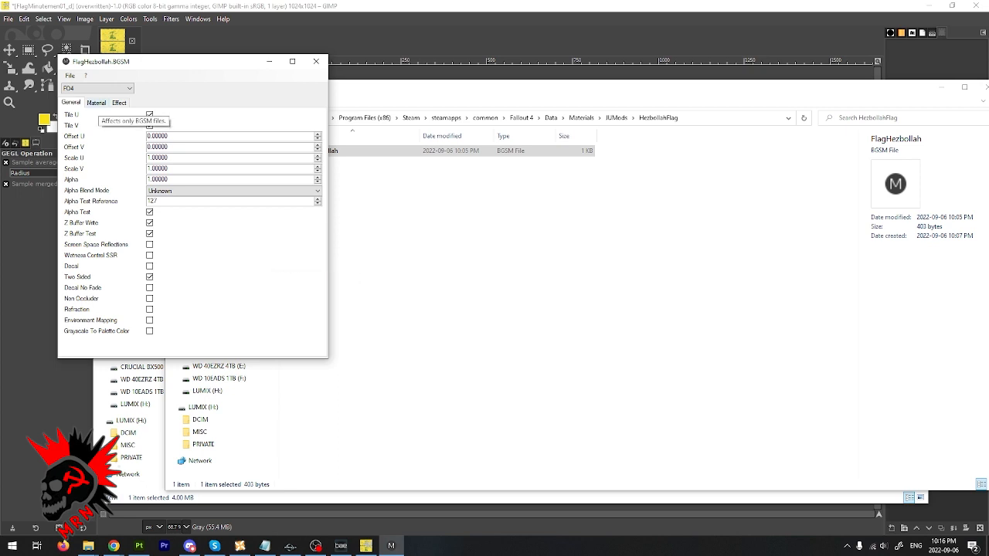
left_click(97, 103)
mouse_move(259, 116)
left_mouse_down()
mouse_move(228, 115)
mouse_move(240, 115)
left_mouse_up()
left_click(304, 114)
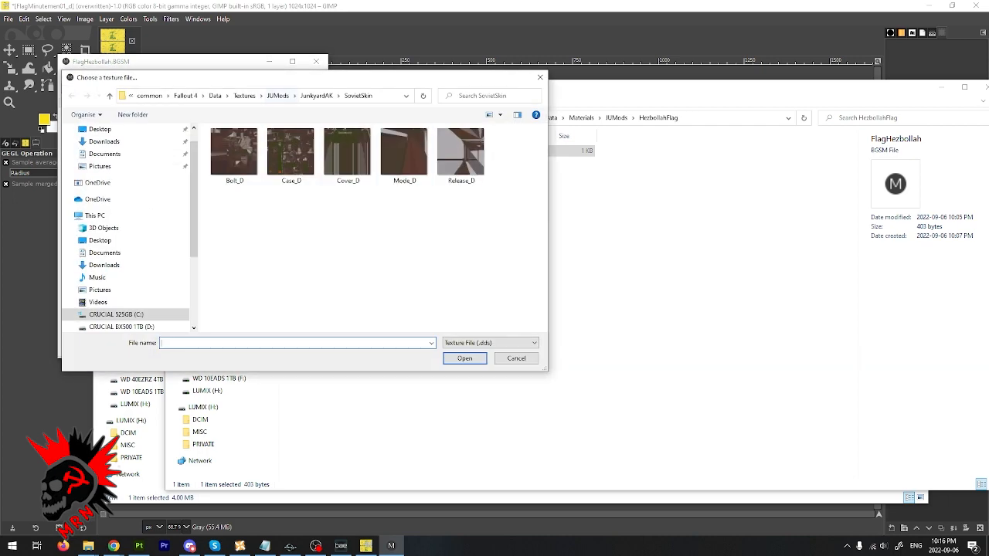
left_click(277, 95)
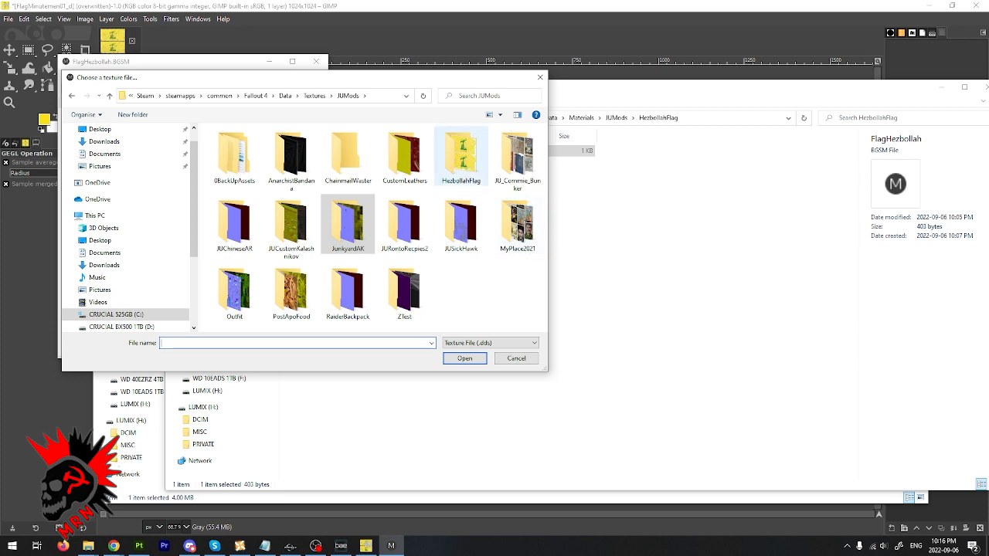
double_click(461, 155)
double_click(232, 150)
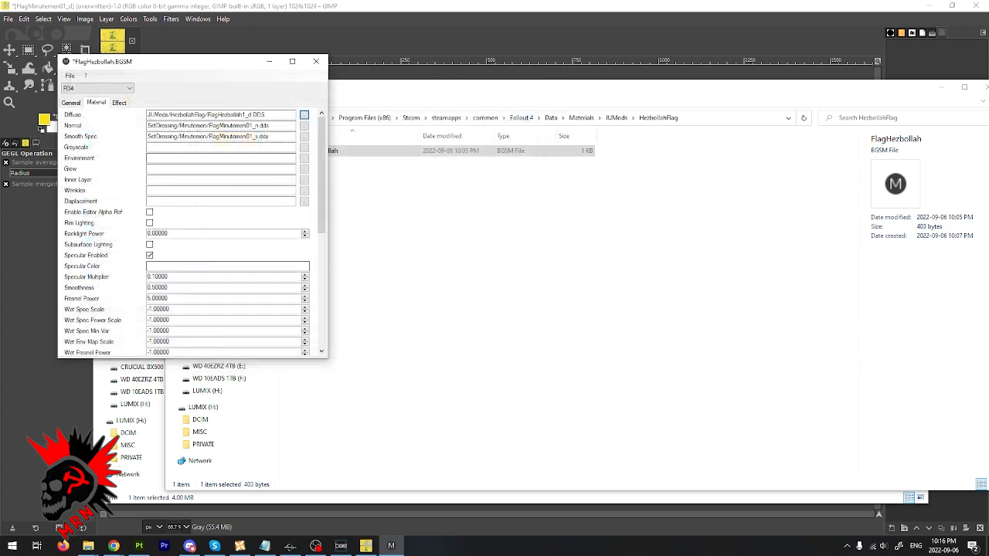
- Check the diffuse, normal and smooth spec paths, then save and close the FlagHezbollah material
left_click_drag(211, 114, 248, 114)
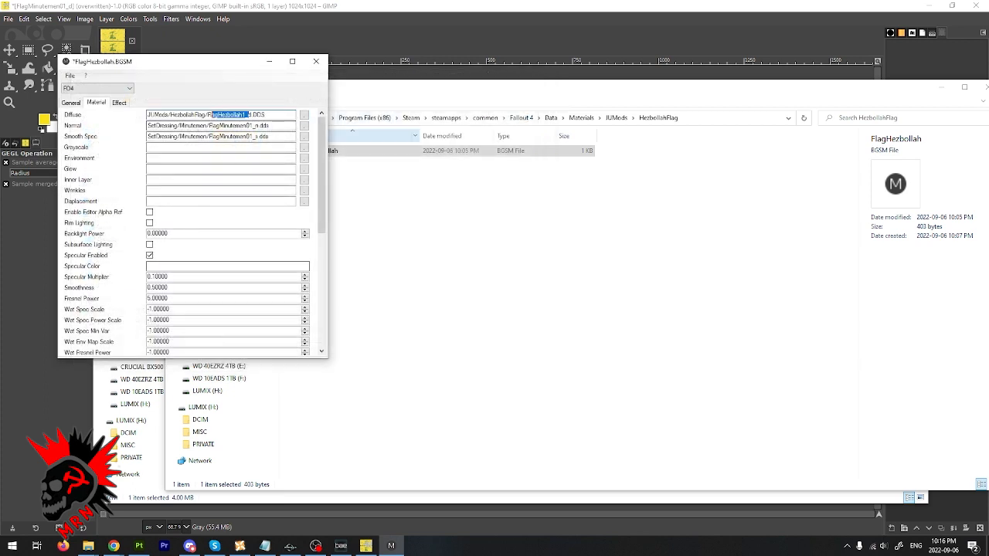
left_click_drag(272, 125, 147, 125)
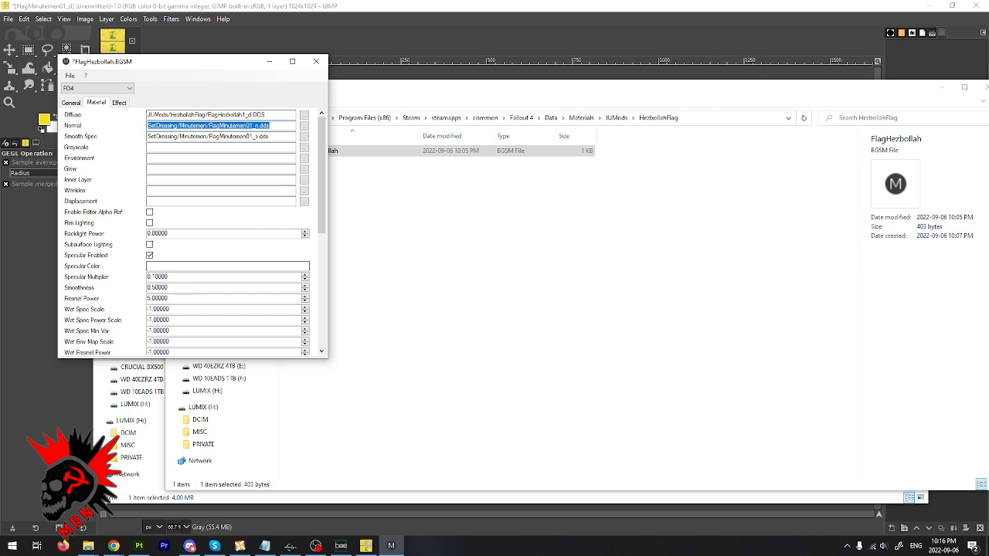
left_click(272, 125)
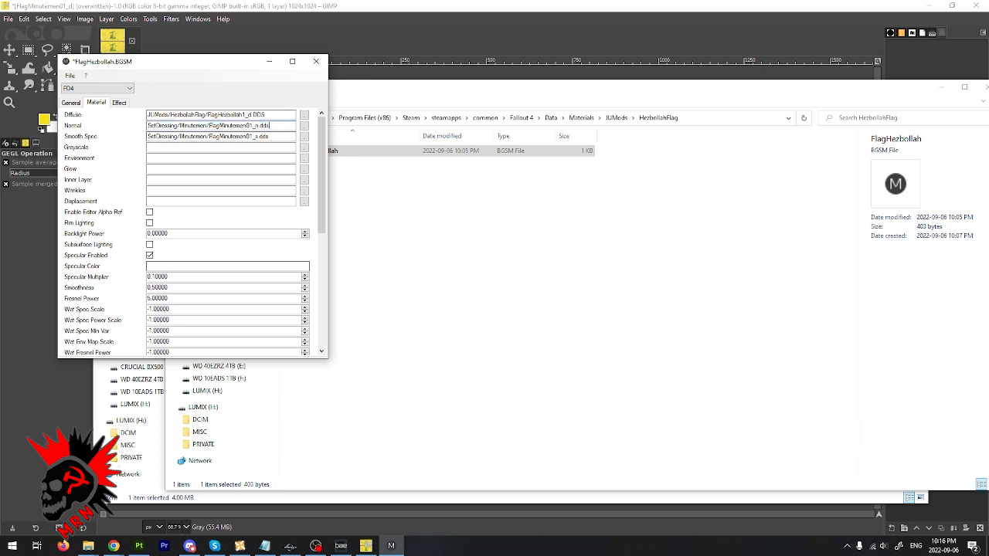
left_click_drag(270, 125, 156, 125)
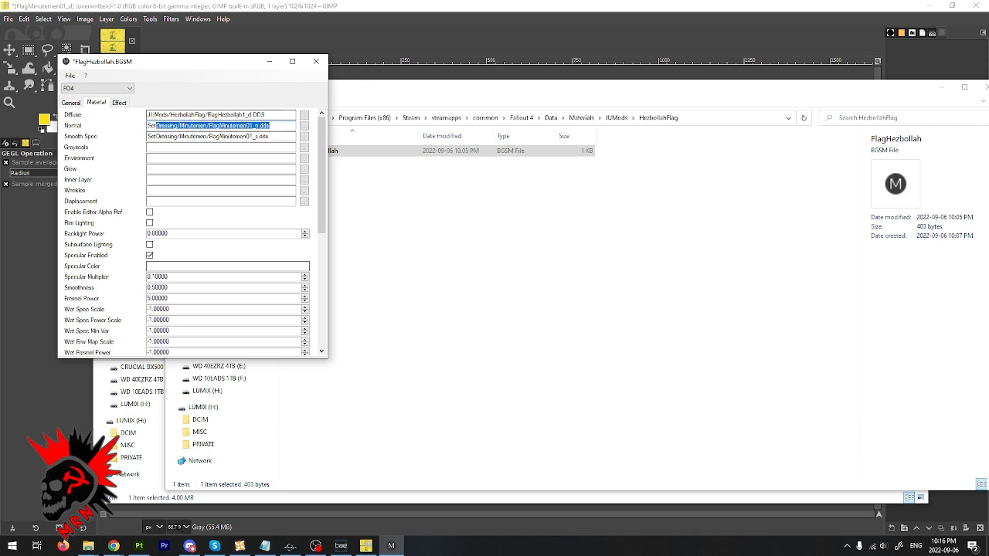
left_click_drag(272, 136, 148, 137)
left_click(161, 136)
left_click(70, 75)
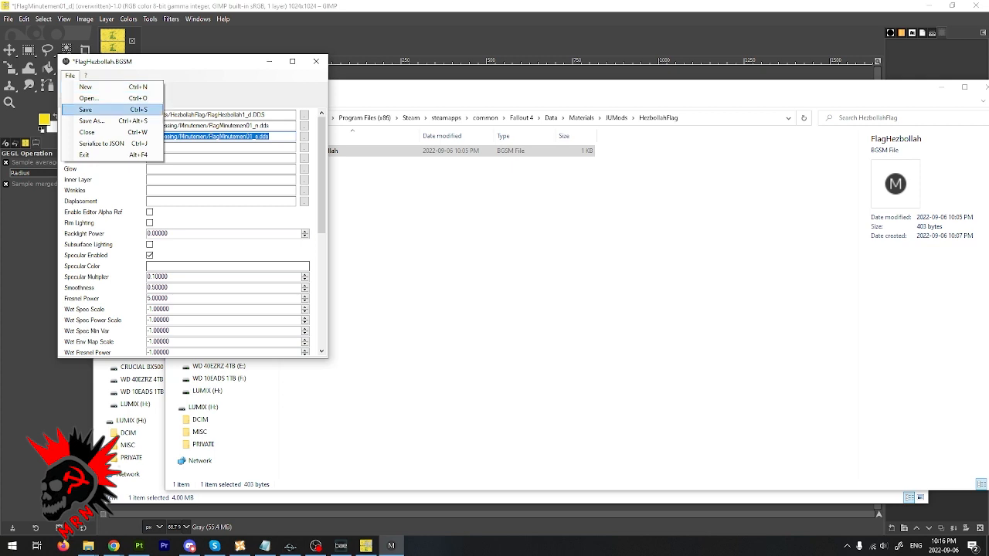
left_click(85, 110)
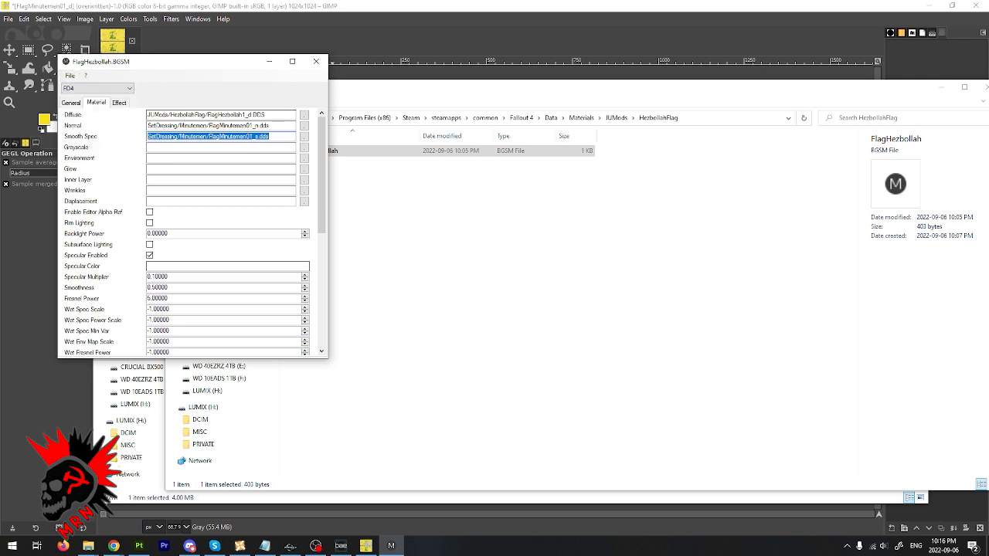
left_click(316, 61)
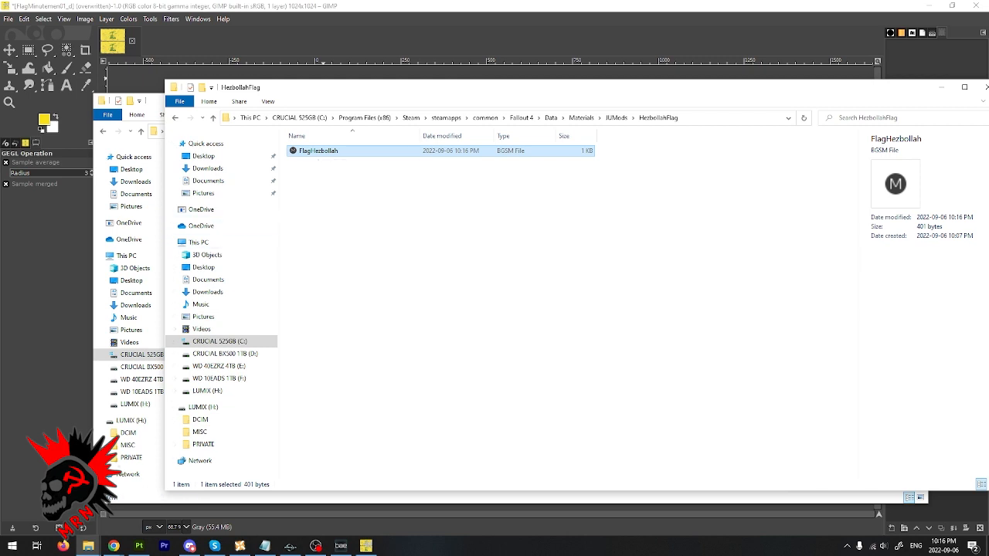
- Switch to Creation Kit, filter all objects by "Minuteman" and look through the list for the flag's records
left_click(290, 546)
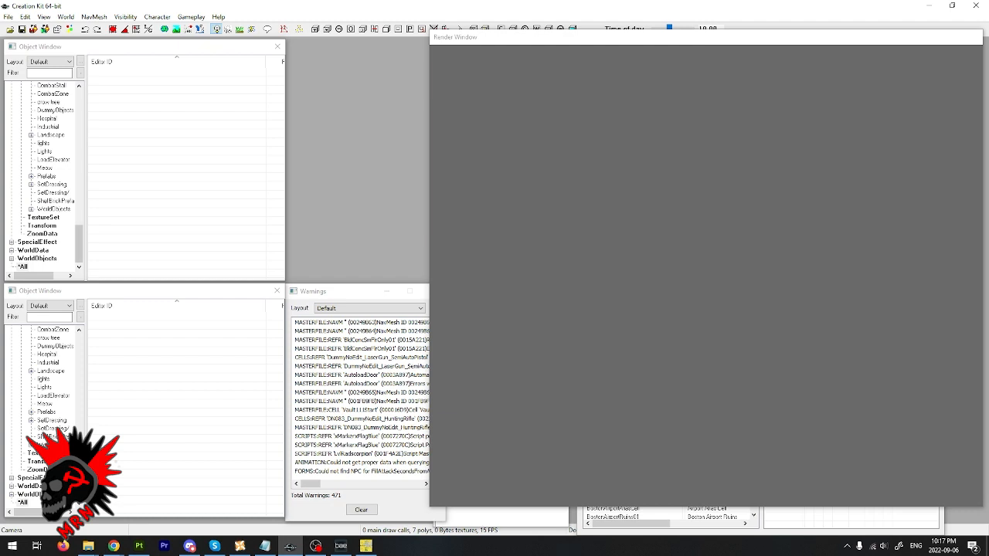
left_click(49, 74)
type("Mineral")
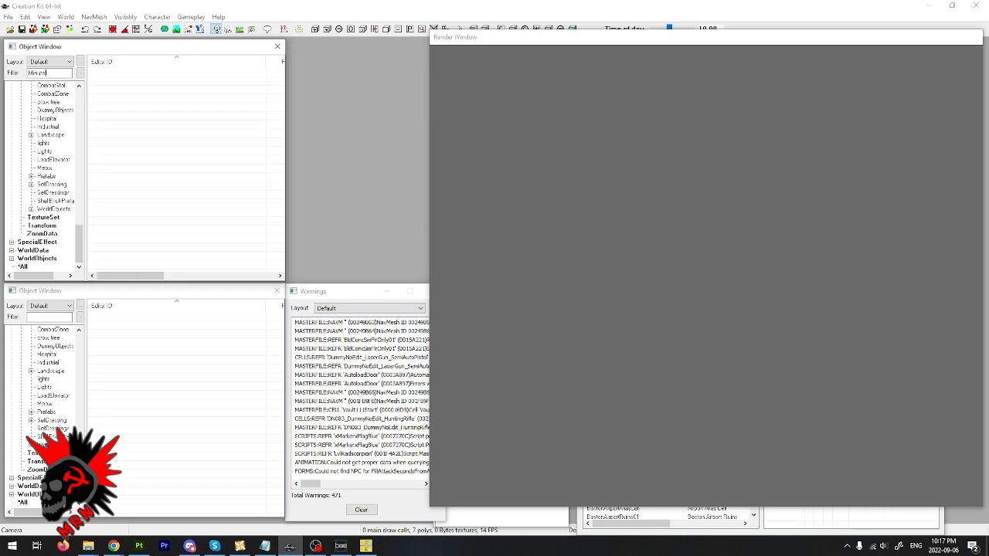
type("men")
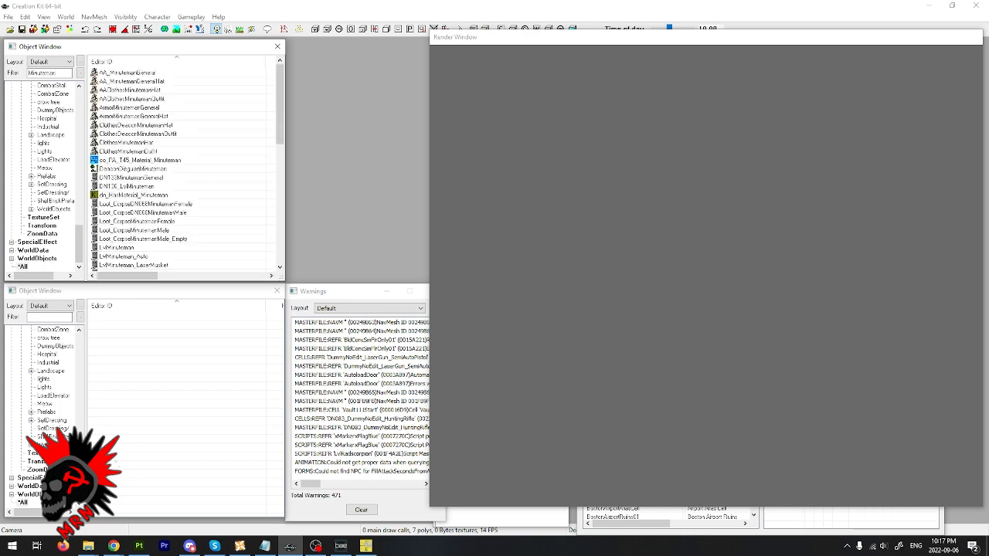
left_click_drag(279, 109, 279, 228)
left_click(23, 267)
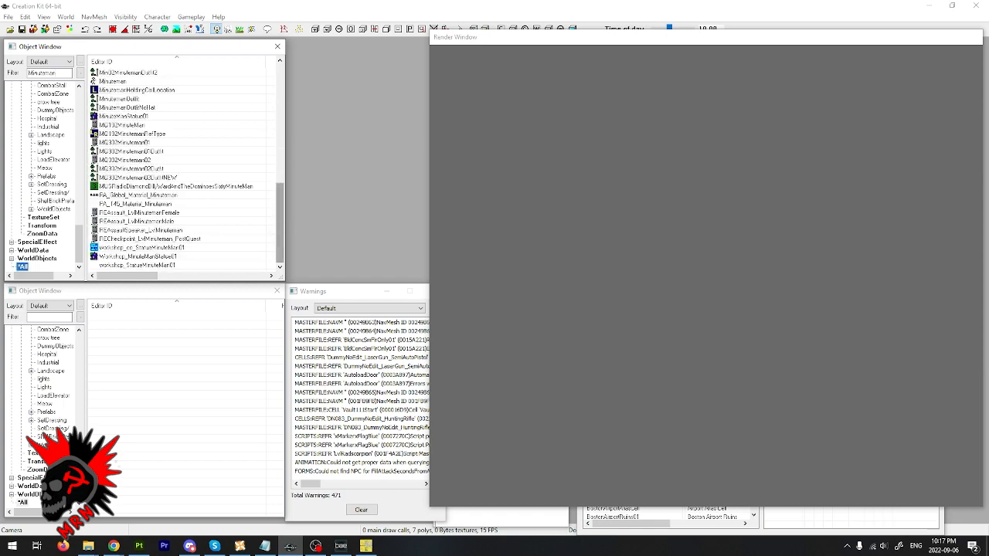
mouse_move(280, 224)
left_mouse_down()
mouse_move(279, 116)
mouse_move(279, 222)
left_mouse_up()
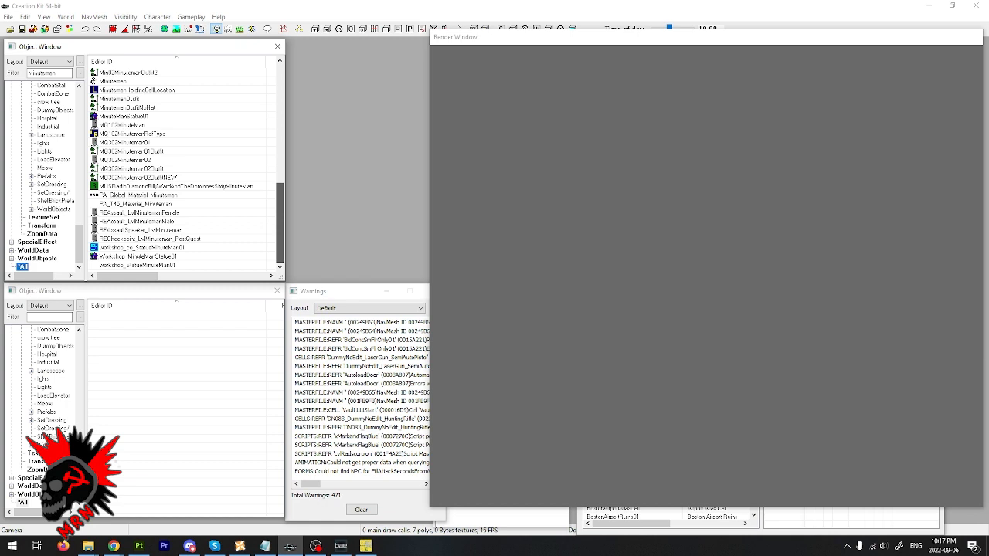
left_click_drag(279, 223, 279, 125)
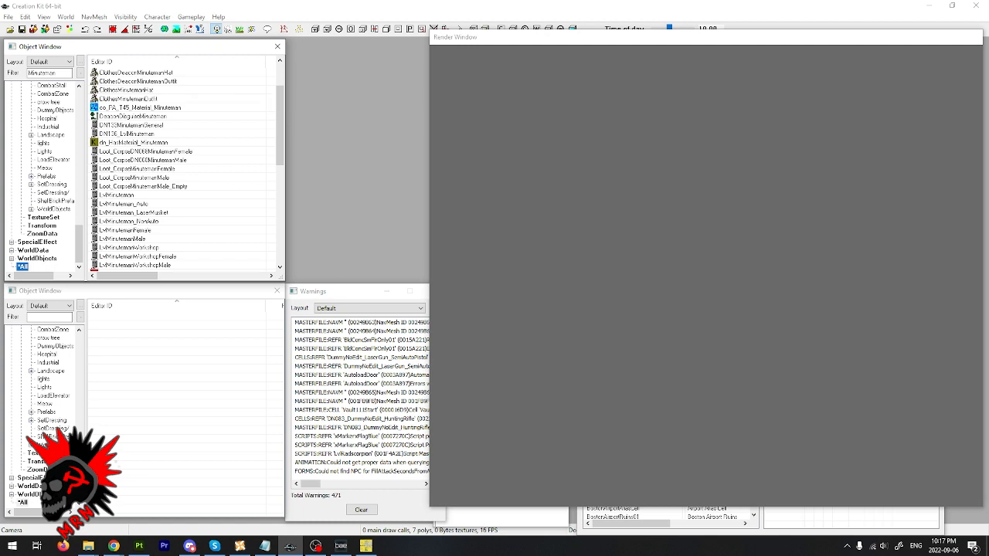
scroll(162, 158, "down", 6)
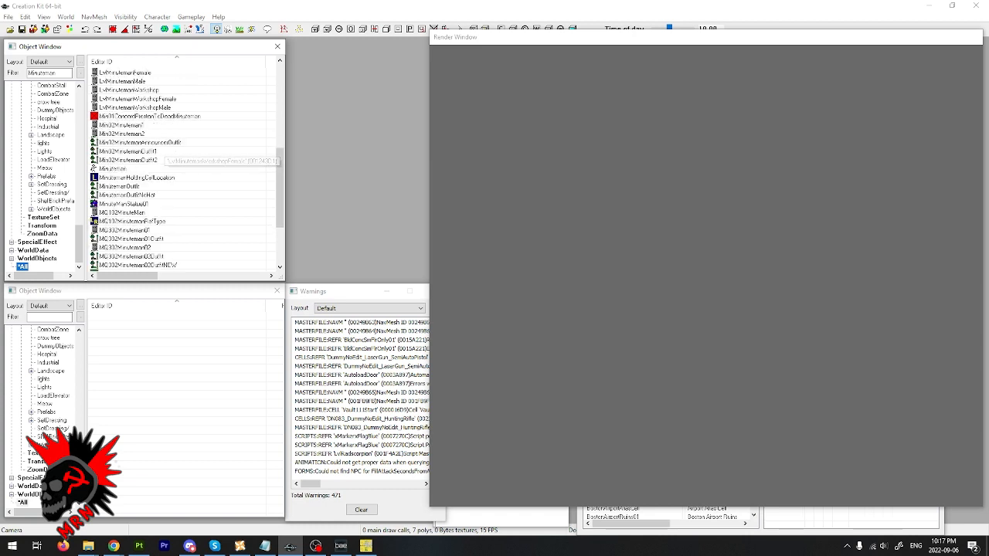
scroll(162, 158, "down", 3)
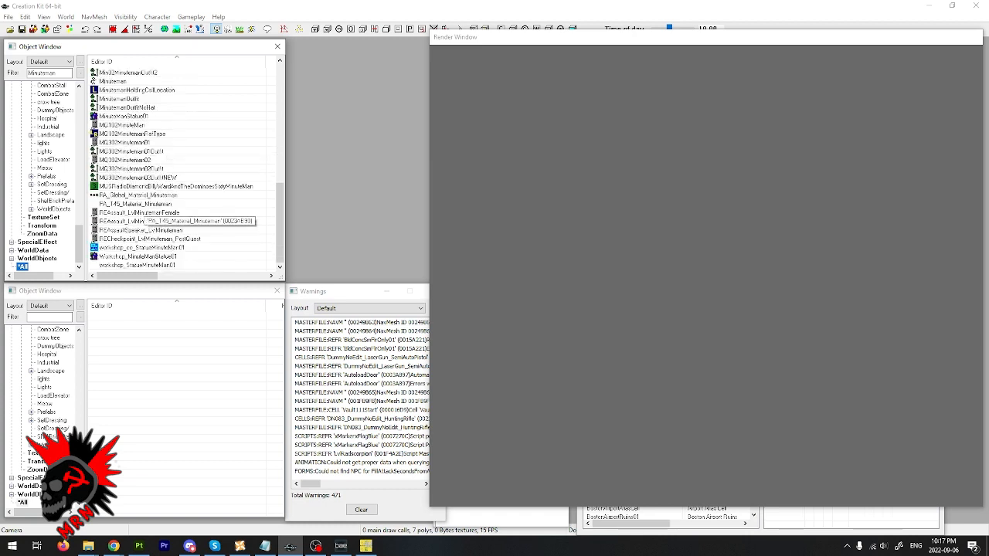
- Filter the objects by "MM" and by "swap", and look through the material swaps from F onward for a flag swap
double_click(42, 73)
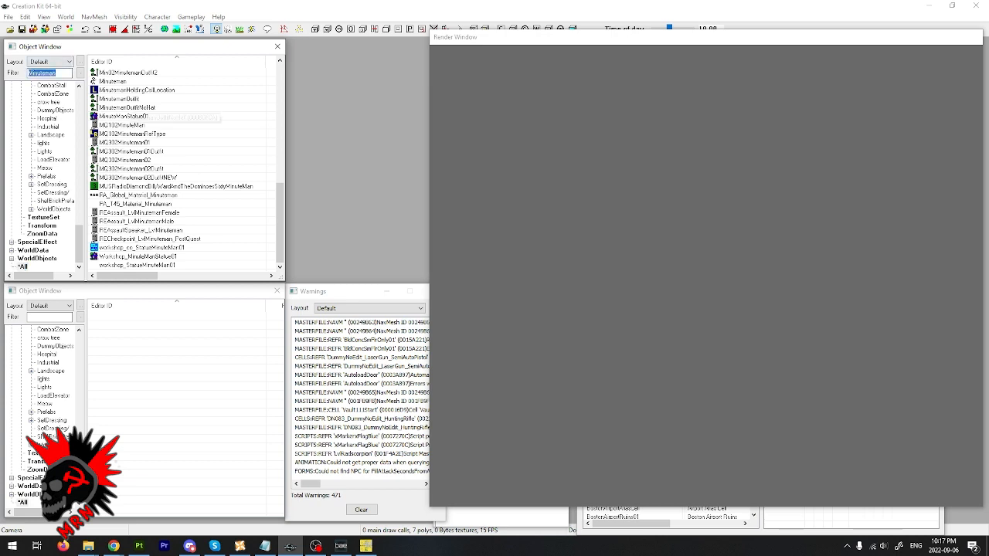
type("MM")
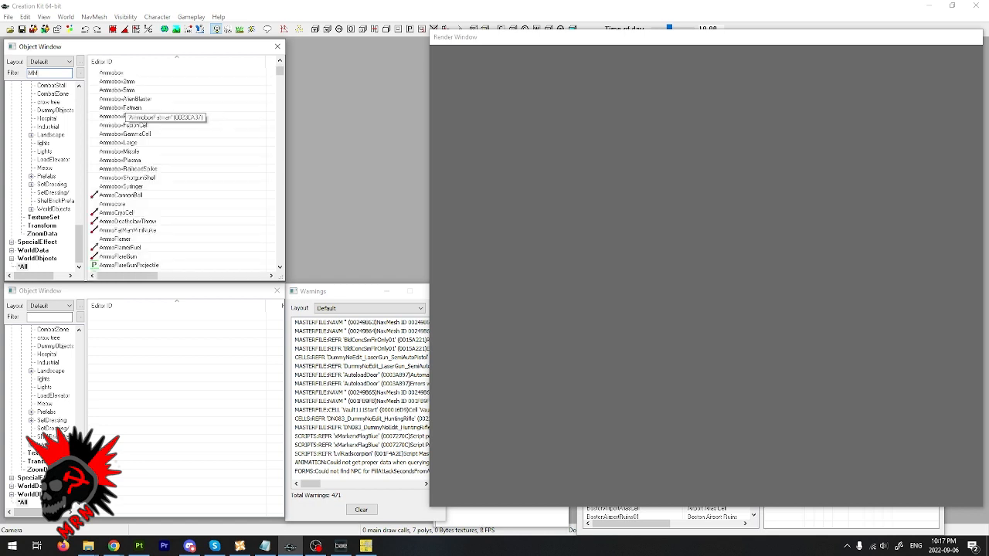
double_click(33, 72)
type("swap")
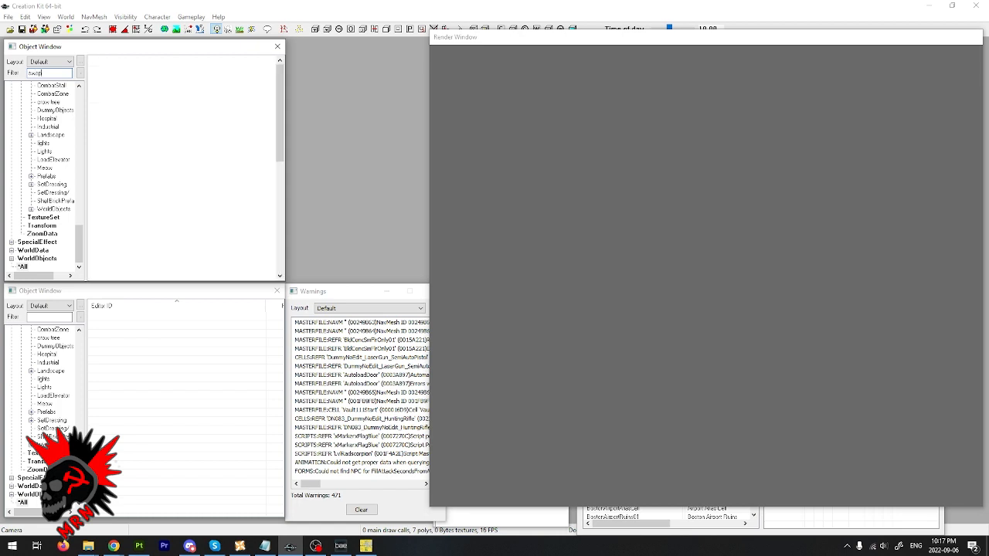
left_click(176, 159)
scroll(176, 160, "down", 7)
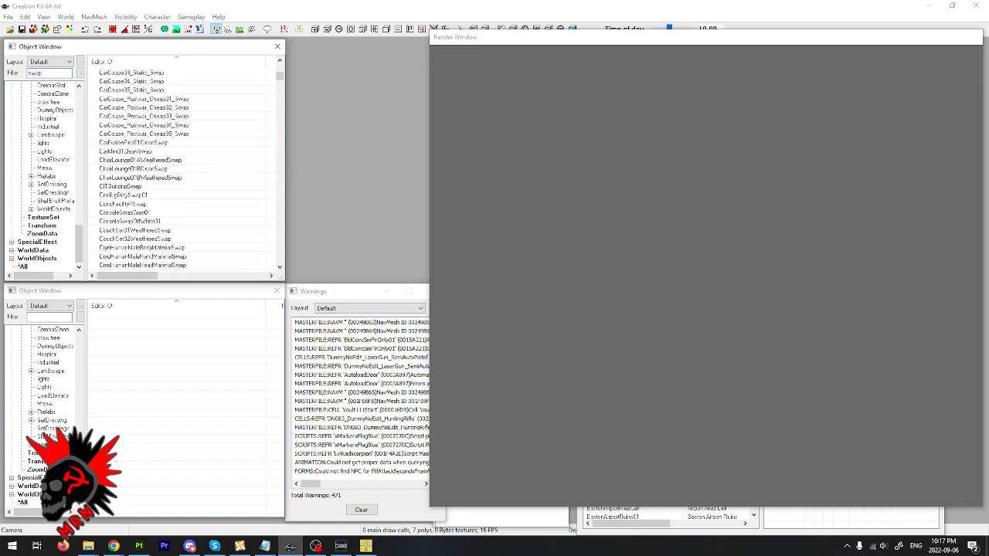
scroll(171, 164, "down", 8)
scroll(171, 164, "down", 6)
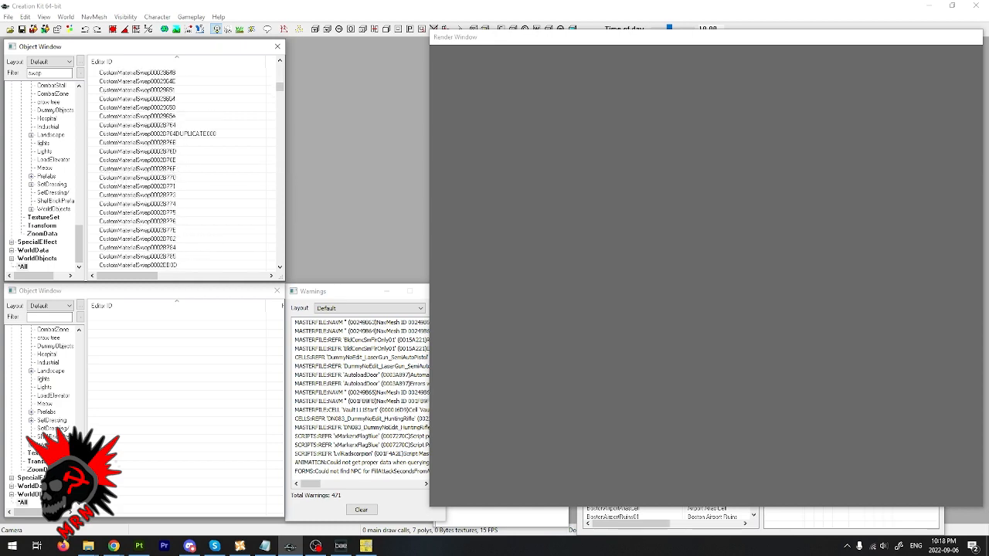
left_click(176, 142)
key("f")
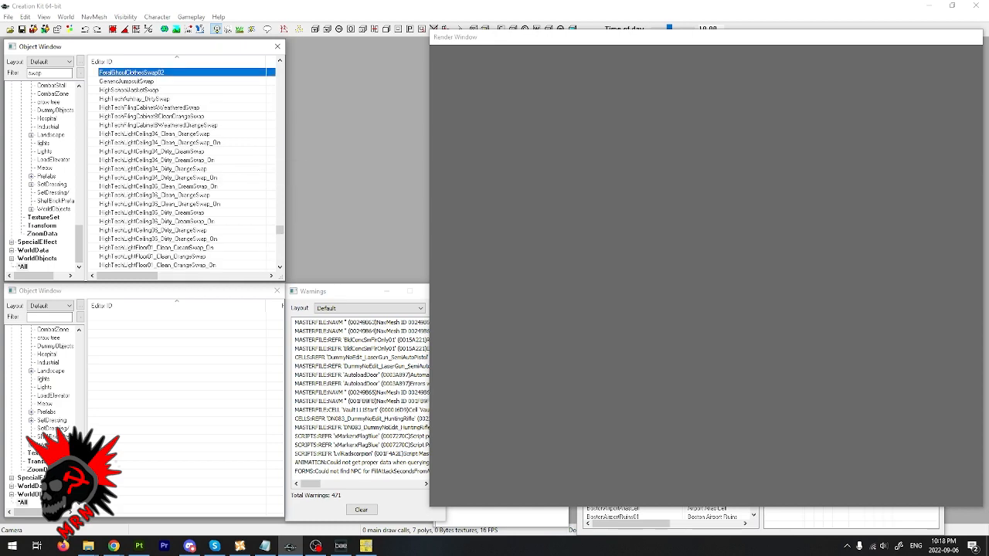
scroll(171, 84, "up", 2)
scroll(163, 155, "down", 15)
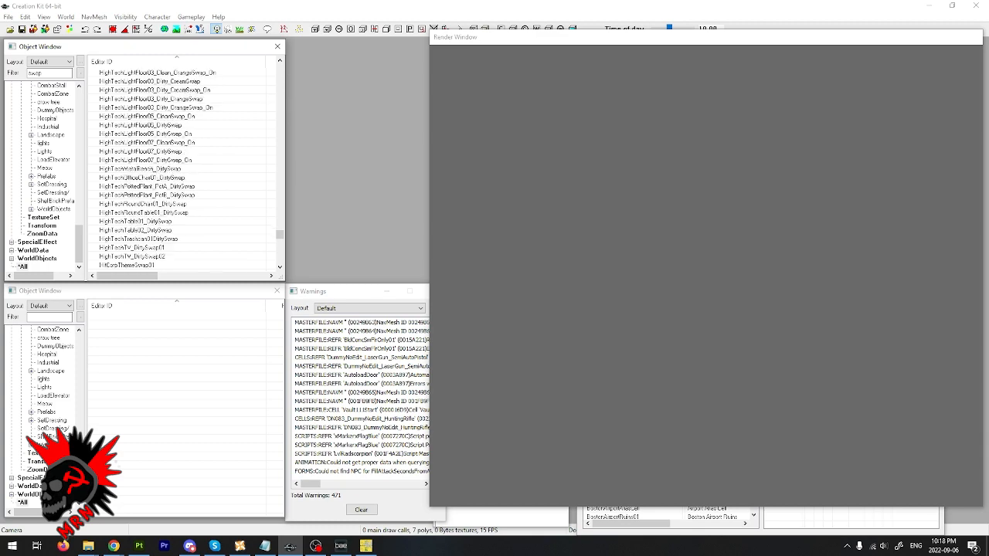
scroll(163, 169, "down", 10)
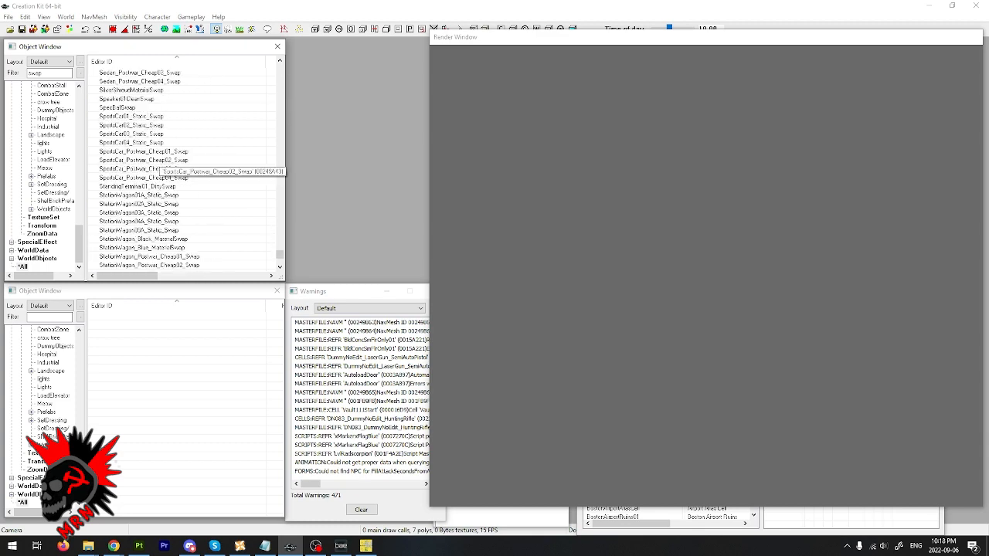
scroll(163, 168, "down", 10)
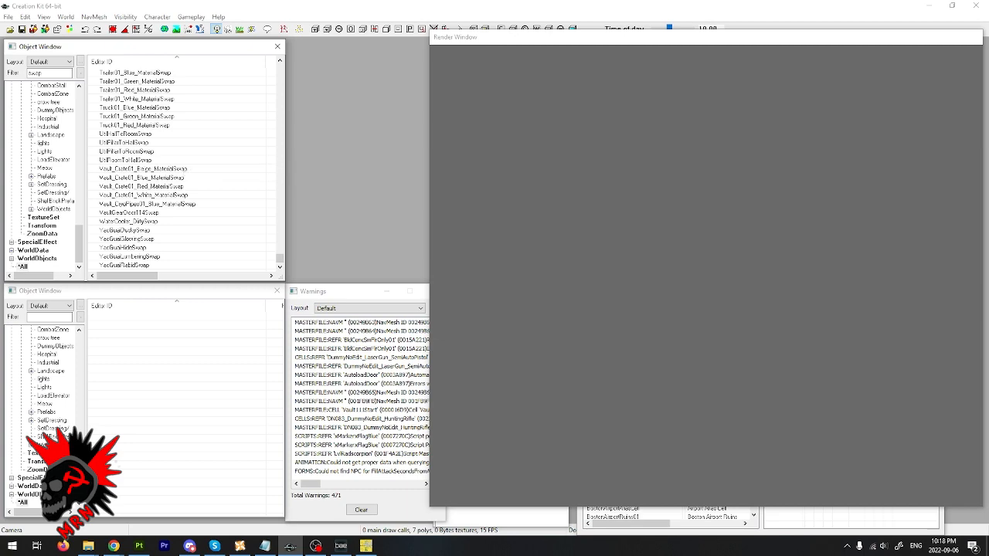
- Look through the "swap" filtered records from the top and from M for a flag swap, and try another filter term
left_click_drag(280, 259, 279, 73)
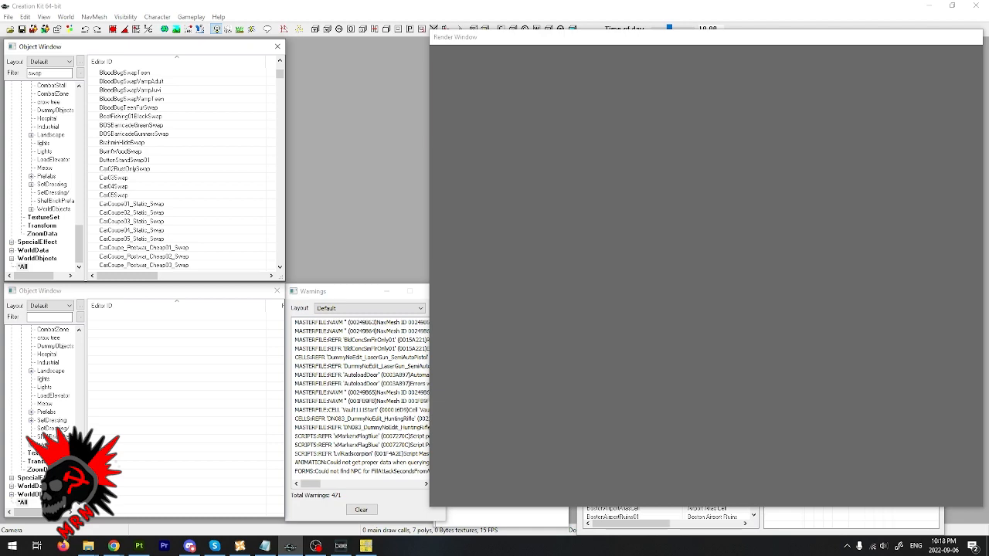
scroll(123, 166, "down", 8)
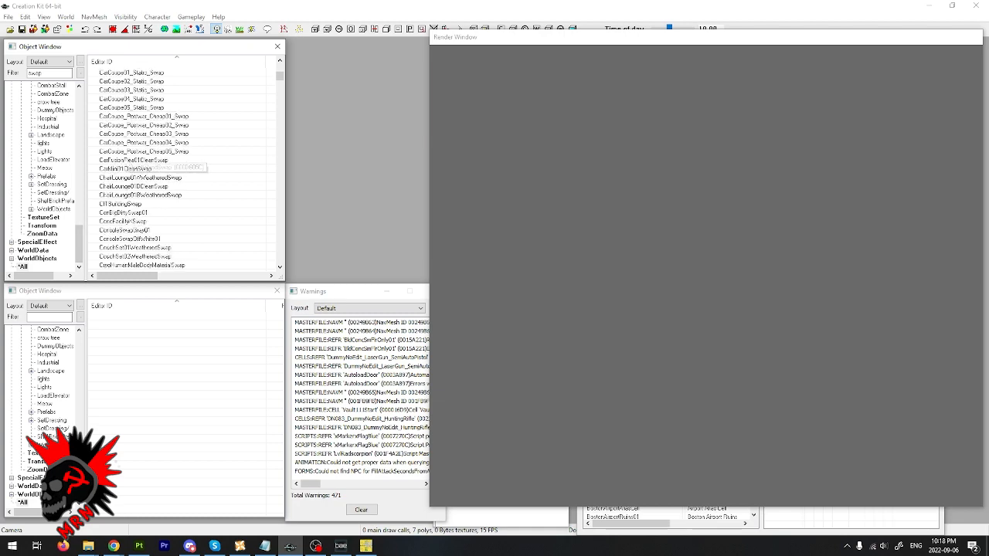
scroll(124, 165, "up", 11)
scroll(123, 167, "up", 10)
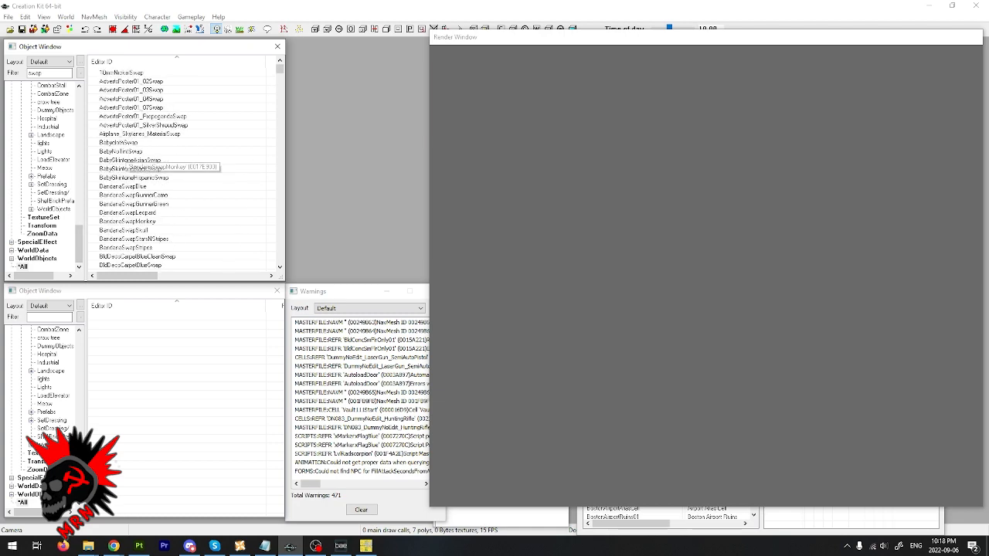
left_click(127, 168)
key("m")
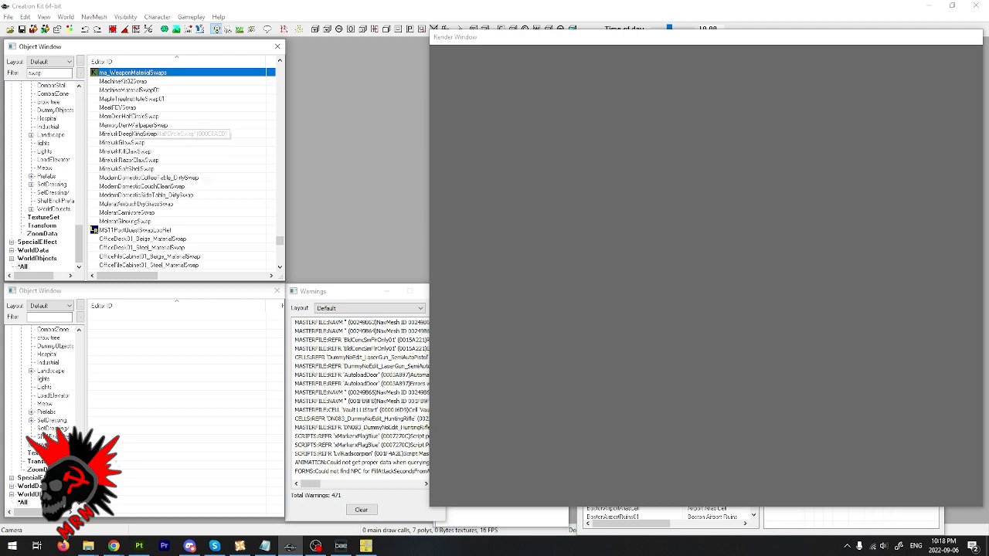
double_click(36, 73)
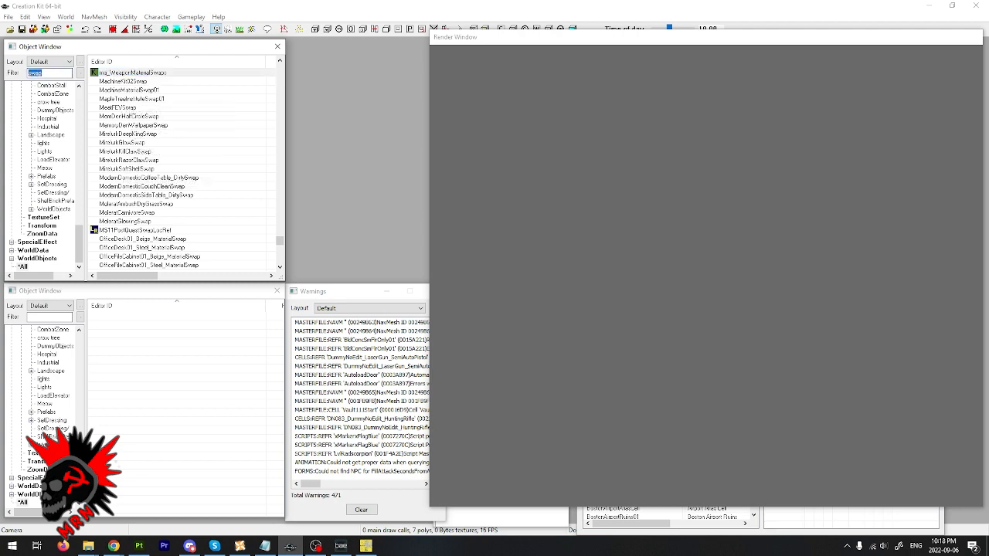
type("matches")
double_click(38, 73)
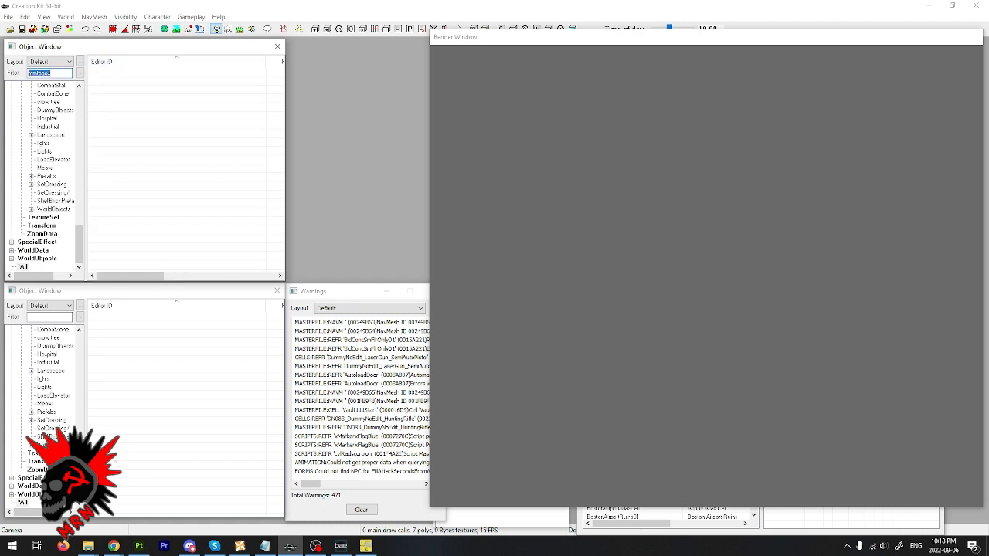
- Filter all objects by "flag" and open the Flag_FlagMinutemen01_to_BOSFlag_01 material swap
left_click(22, 267)
double_click(39, 74)
type("flag")
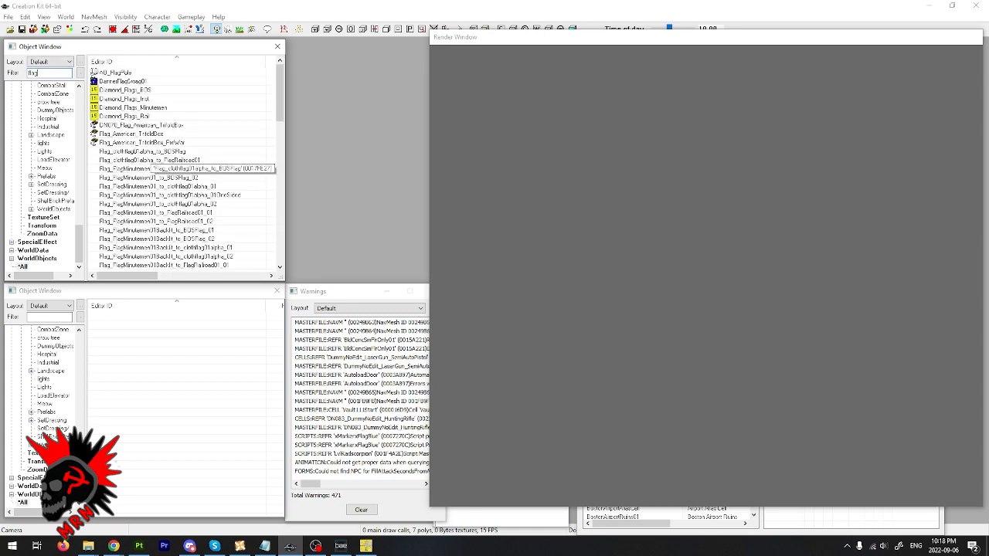
left_click(150, 152)
left_click(148, 168)
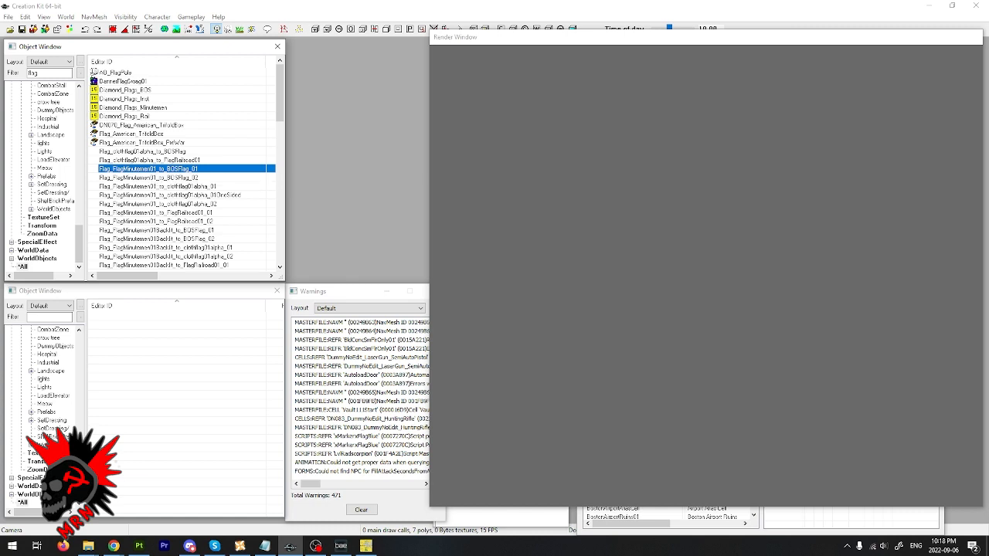
key("Return")
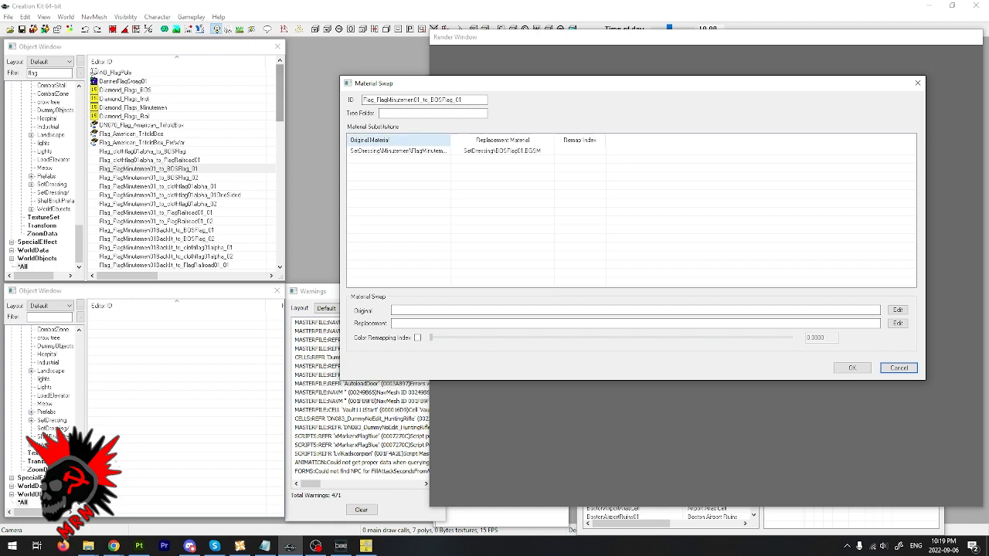
- Change the material swap's ID to Flag_FlagMinutemen01_to_HFlag_01 and check the original material path of its substitution
mouse_move(430, 100)
left_mouse_down()
mouse_move(452, 99)
mouse_move(442, 99)
left_mouse_up()
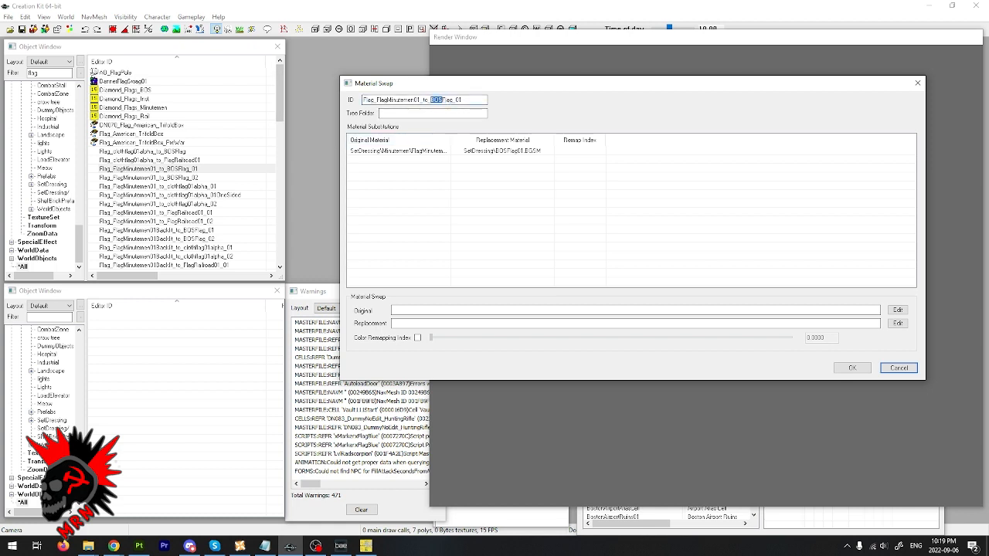
type("M")
left_click(495, 151)
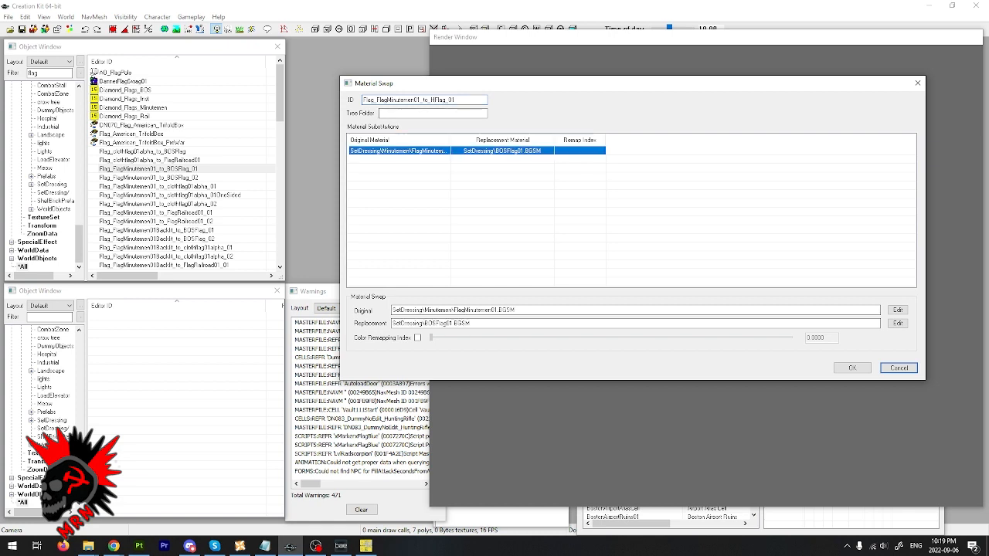
left_click_drag(523, 310, 391, 309)
left_click(433, 310)
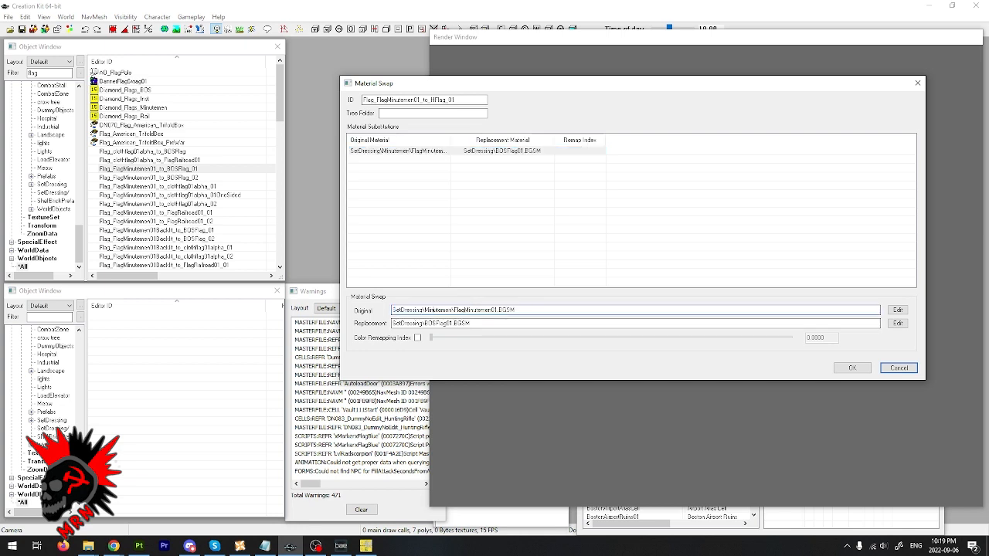
- Set the substitution's replacement material to FlagHezbollah.BGSM from the JUMods HezbollahFlag materials folder
left_click(494, 150)
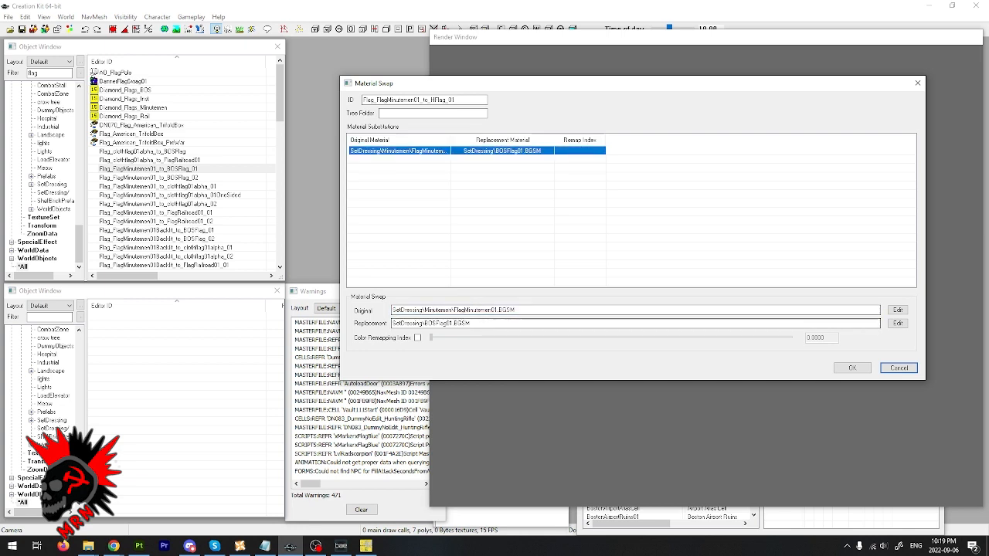
left_click_drag(469, 323, 391, 323)
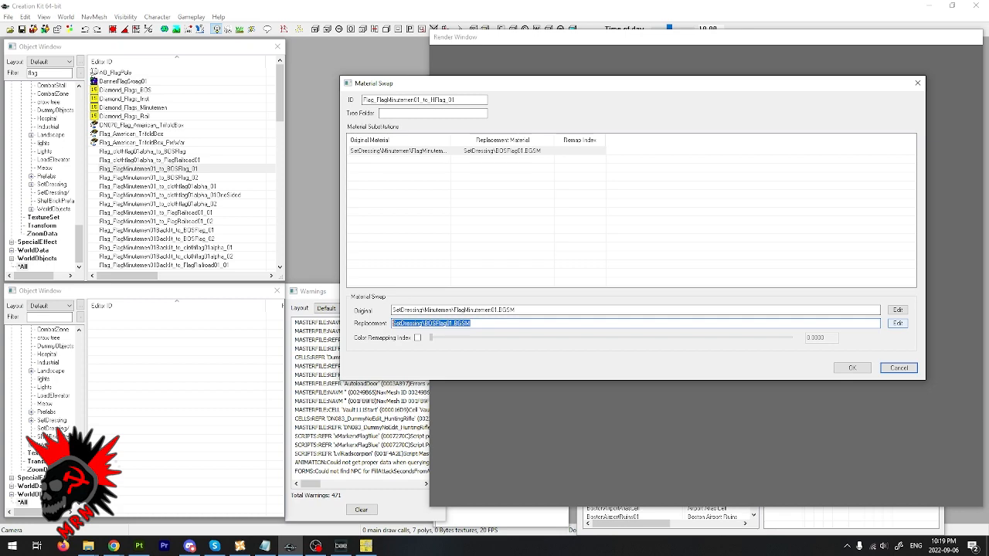
left_click(898, 324)
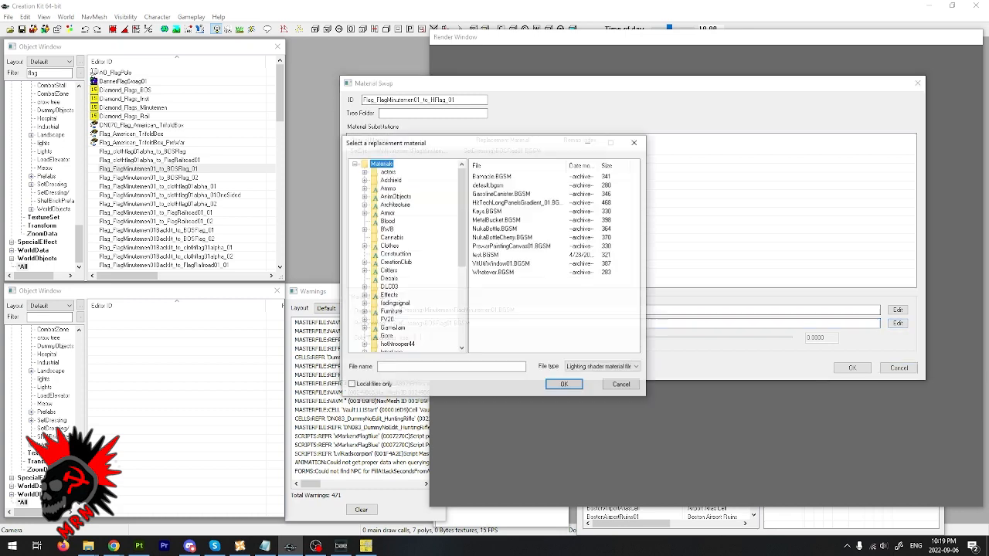
left_click_drag(462, 218, 462, 252)
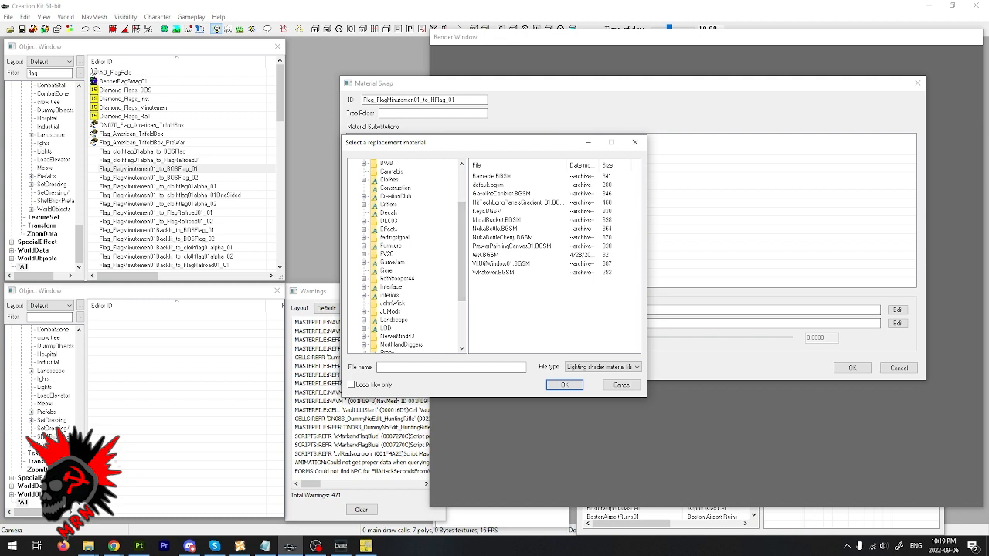
left_click(390, 311)
left_click(363, 312)
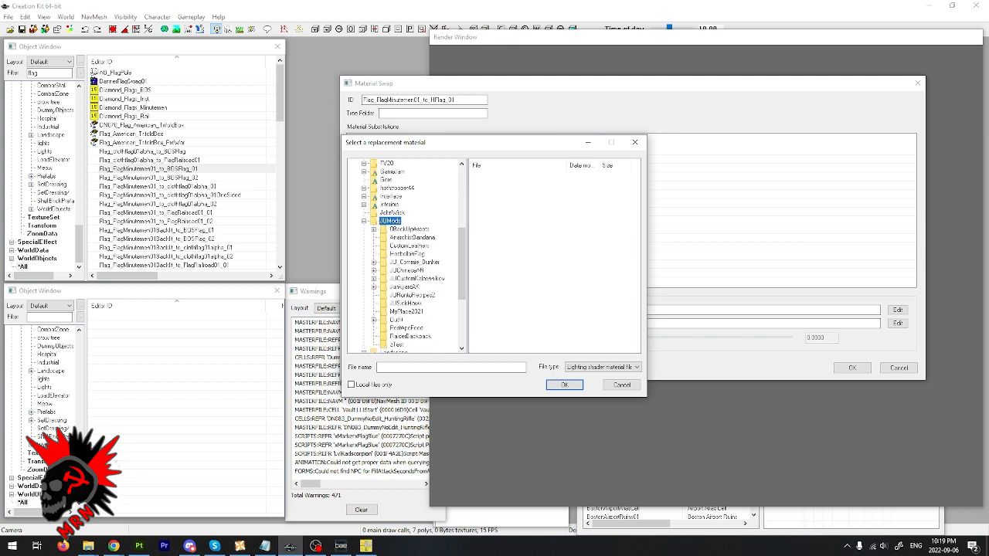
left_click(374, 286)
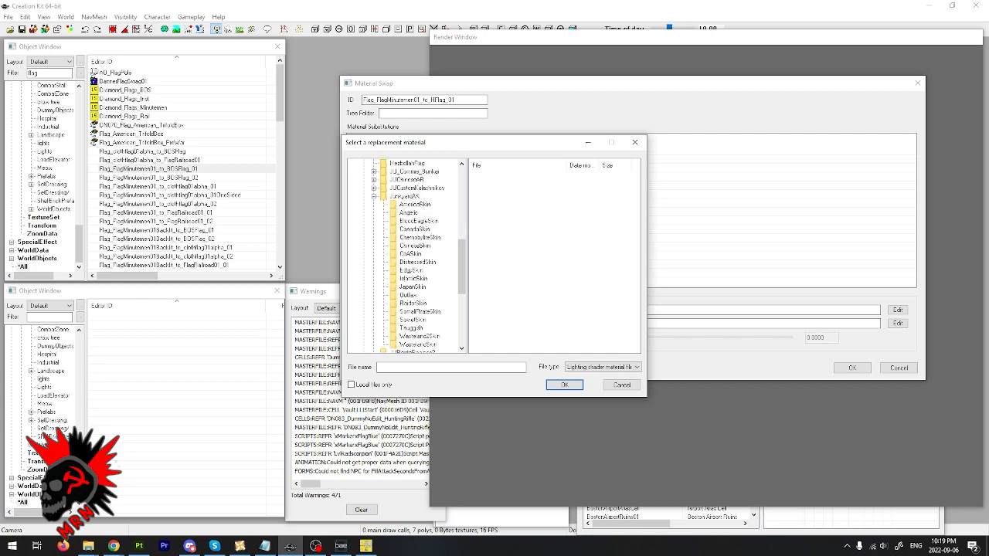
left_click(374, 196)
scroll(374, 196, "up", 1)
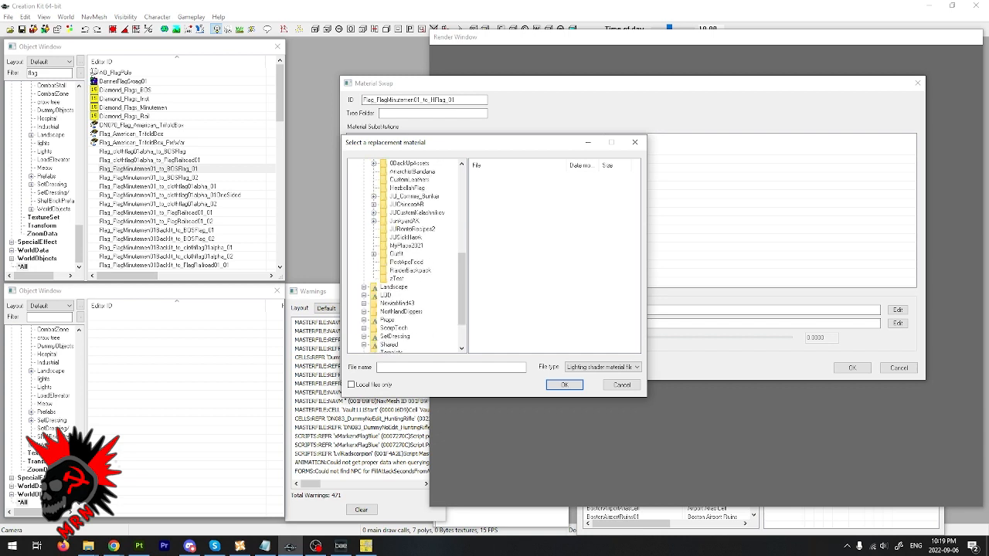
left_click(407, 188)
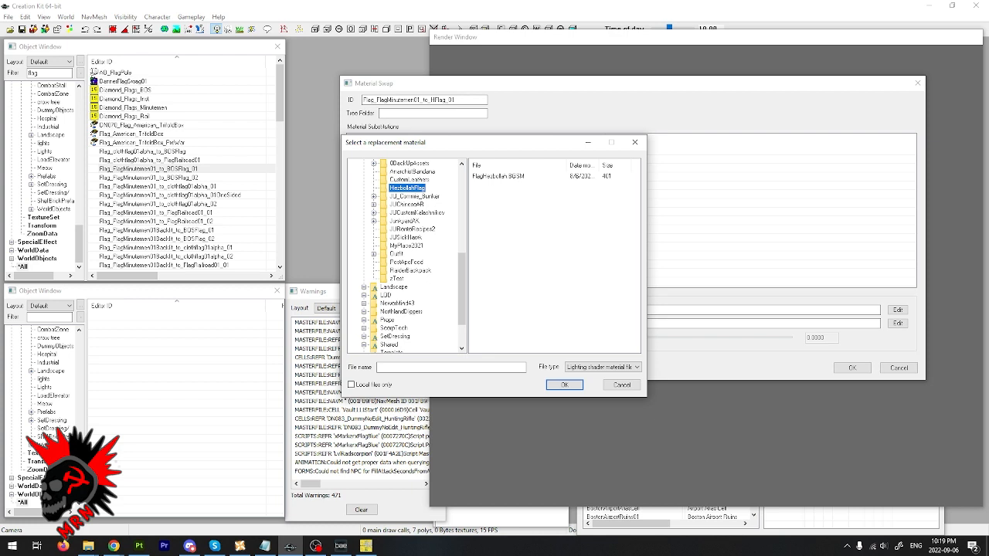
double_click(498, 176)
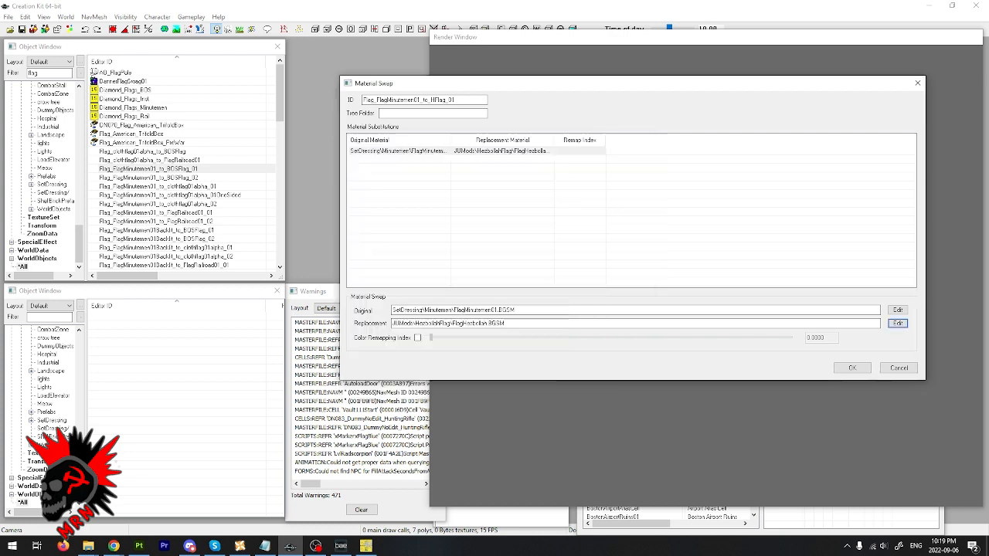
- Select the edited swap ID and save the material swap as a new form
left_click_drag(465, 100, 360, 101)
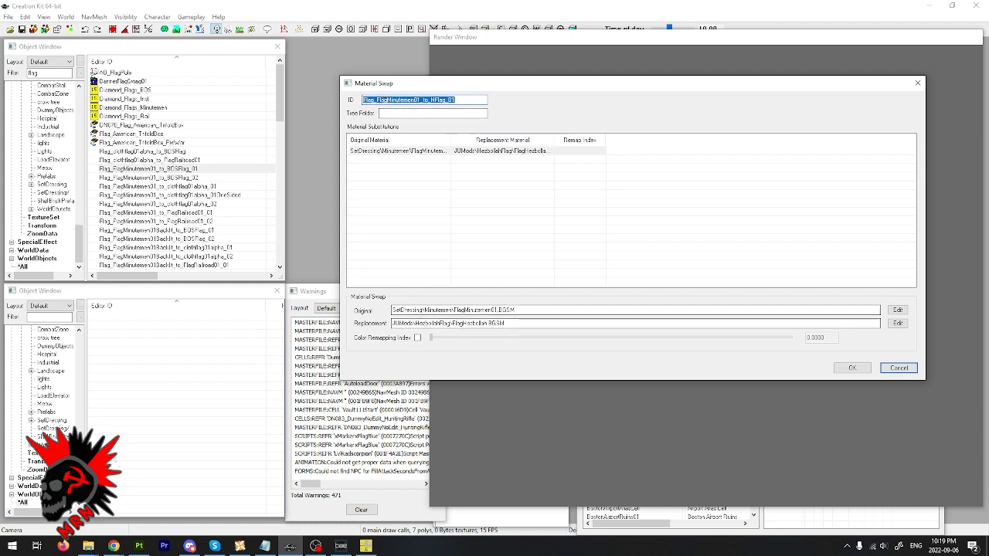
key("Return")
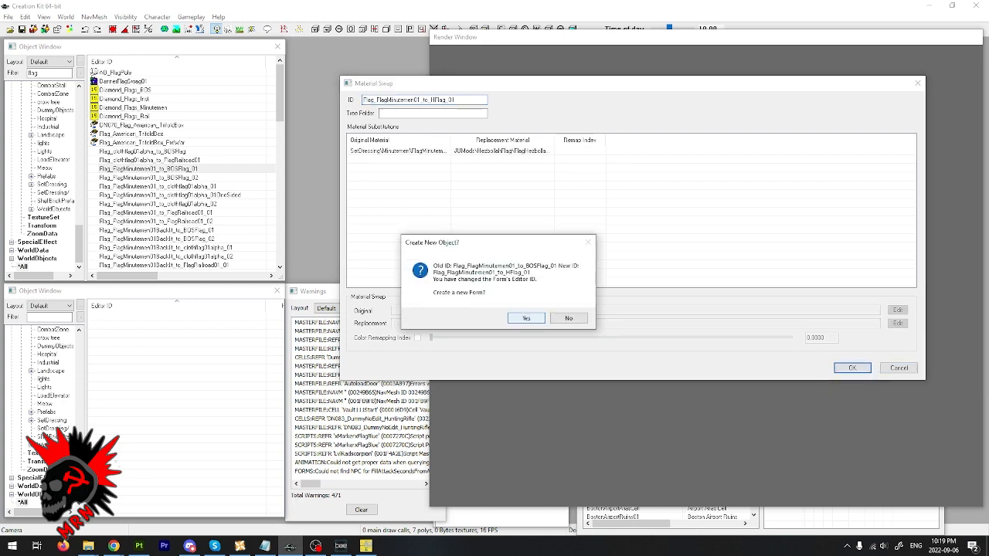
key("Return")
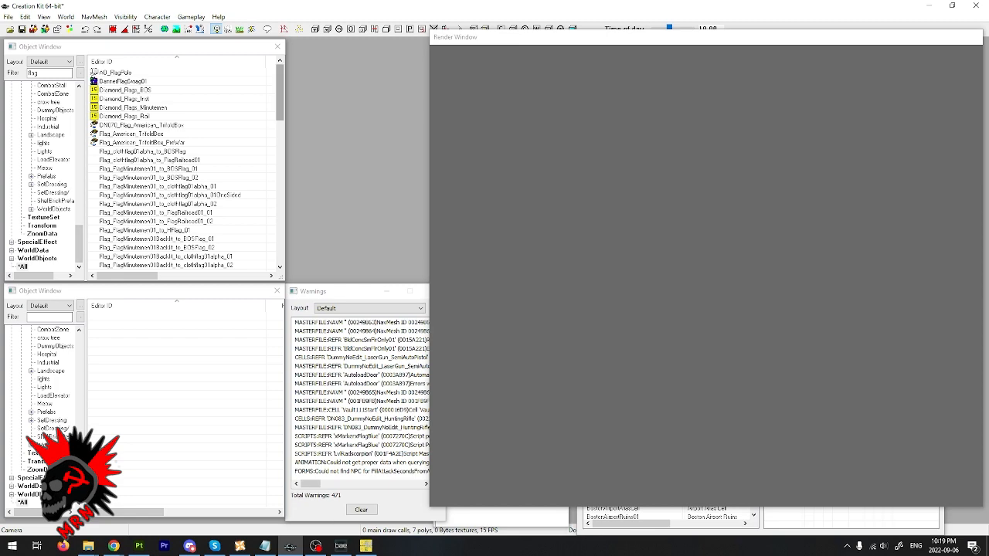
- Look through the flag records for the flagpole, wall and waving flag objects and their workshop recipes
scroll(92, 179, "down", 15)
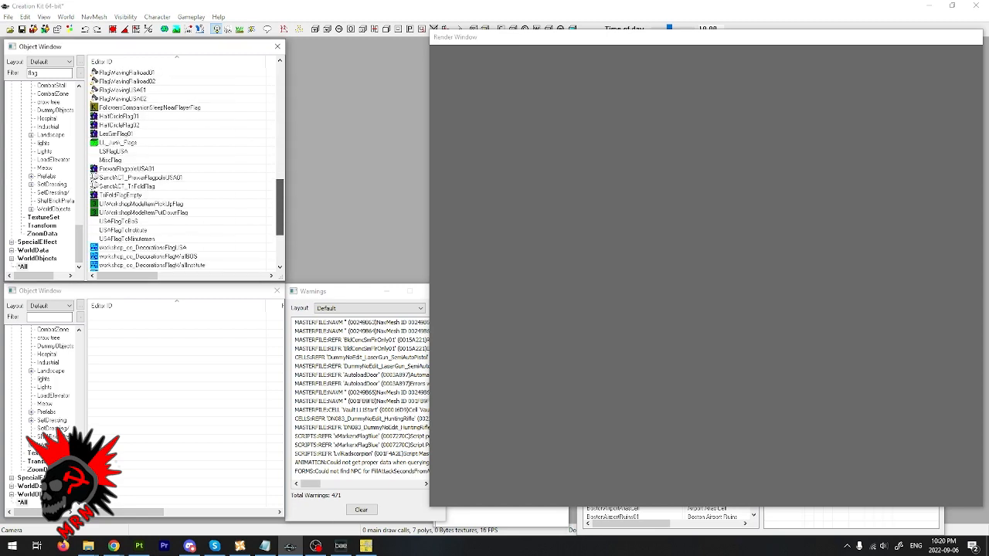
scroll(93, 179, "down", 4)
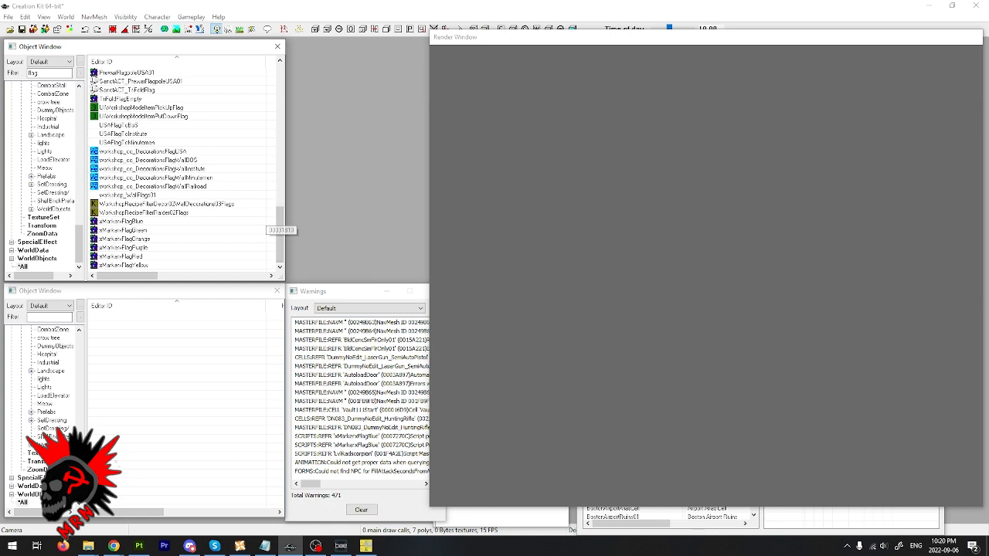
scroll(280, 224, "up", 2)
scroll(182, 166, "up", 3)
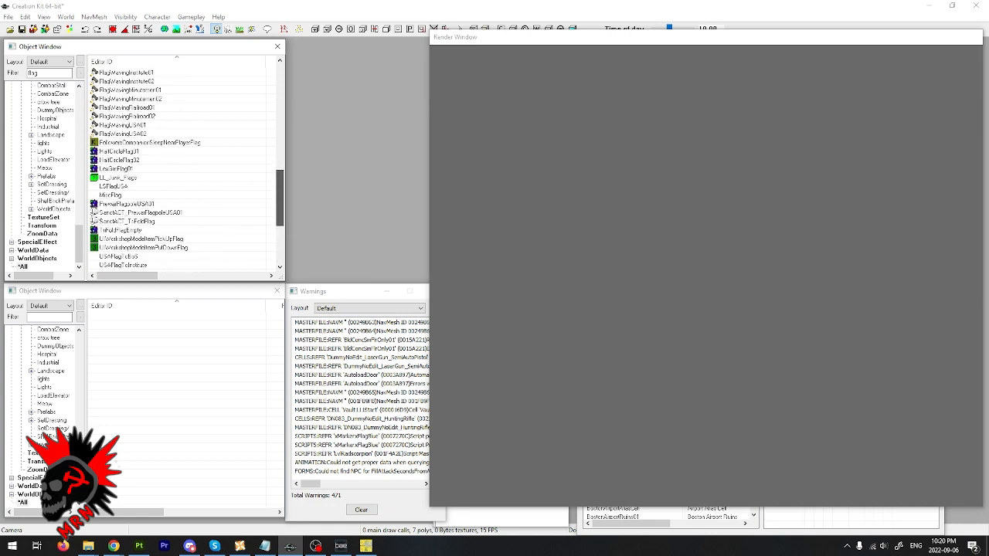
scroll(186, 170, "up", 2)
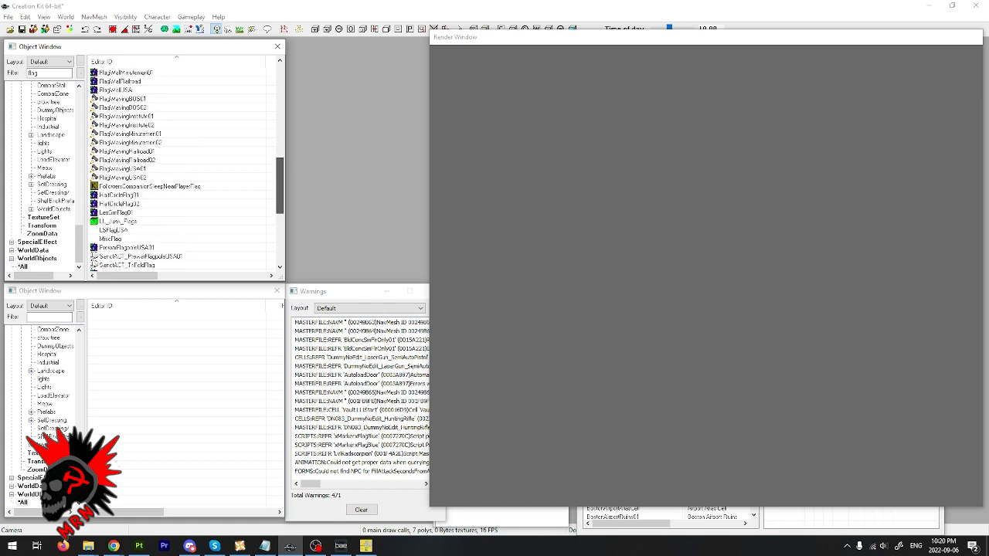
scroll(185, 170, "up", 2)
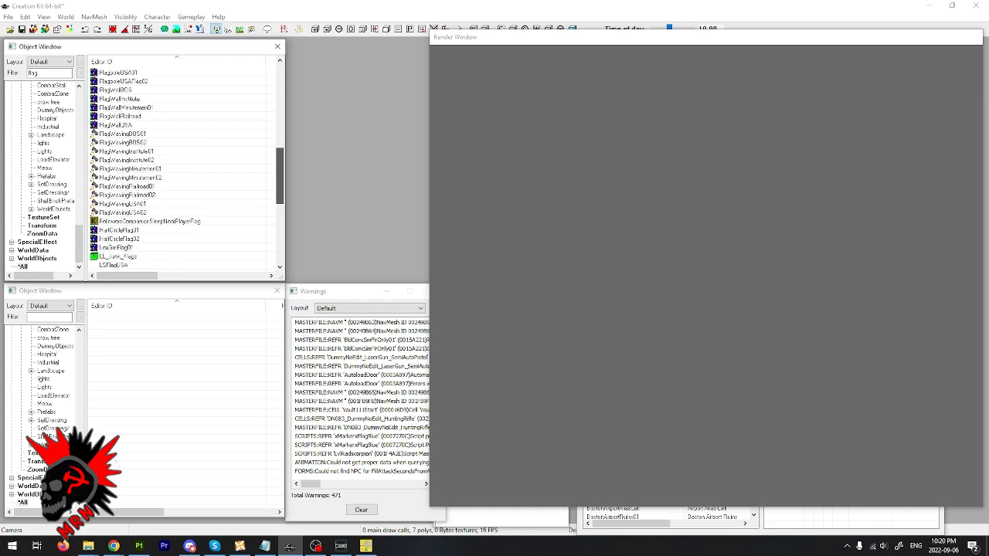
scroll(186, 170, "up", 5)
scroll(185, 170, "down", 2)
scroll(185, 170, "down", 3)
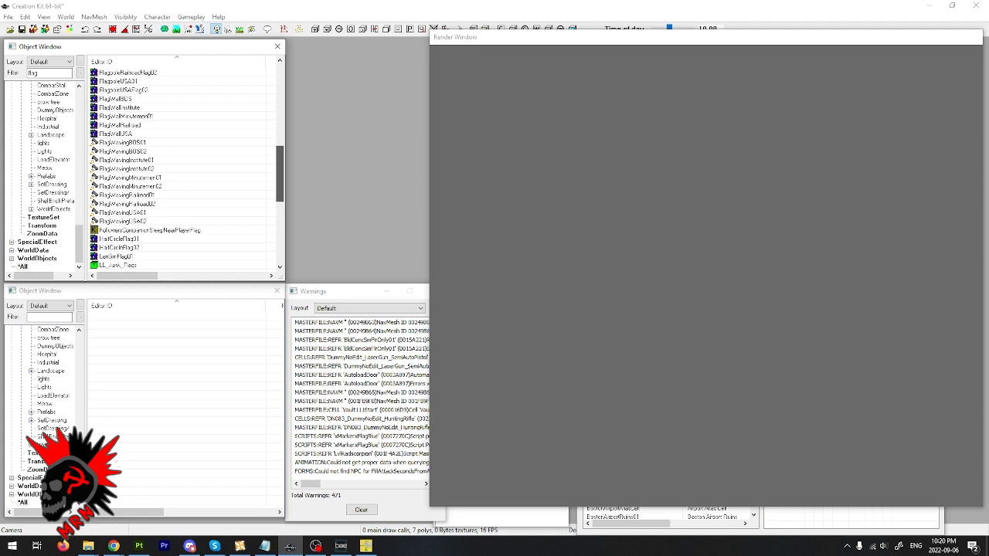
scroll(93, 72, "up", 12)
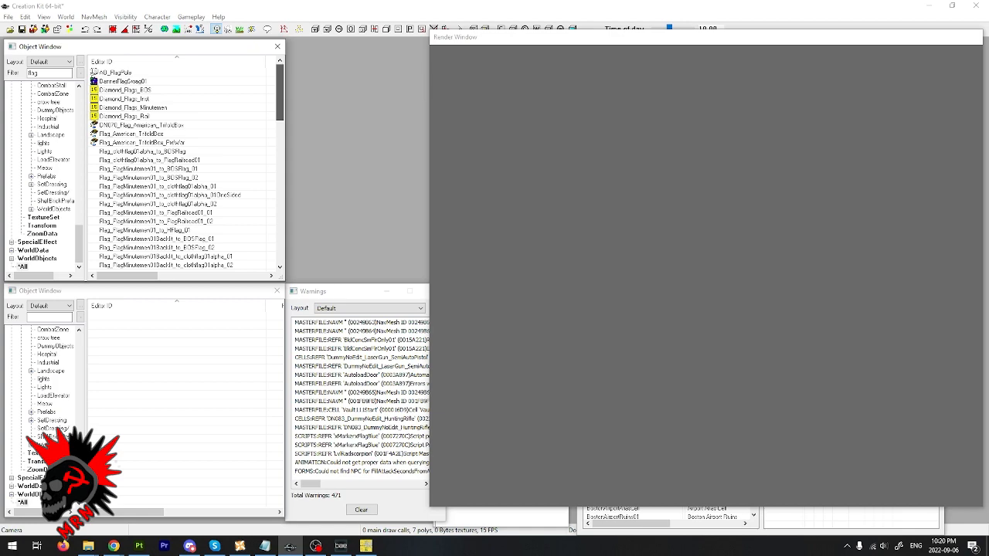
- Find the workshop_co_DecorationsFlagUSA recipe among the workshop flag records and open it for editing
scroll(94, 72, "down", 15)
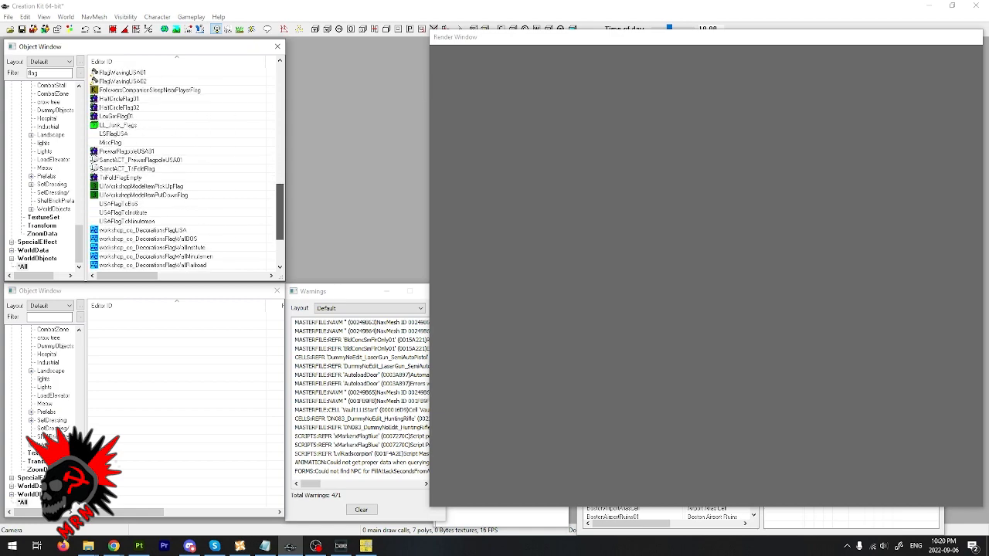
scroll(93, 72, "down", 3)
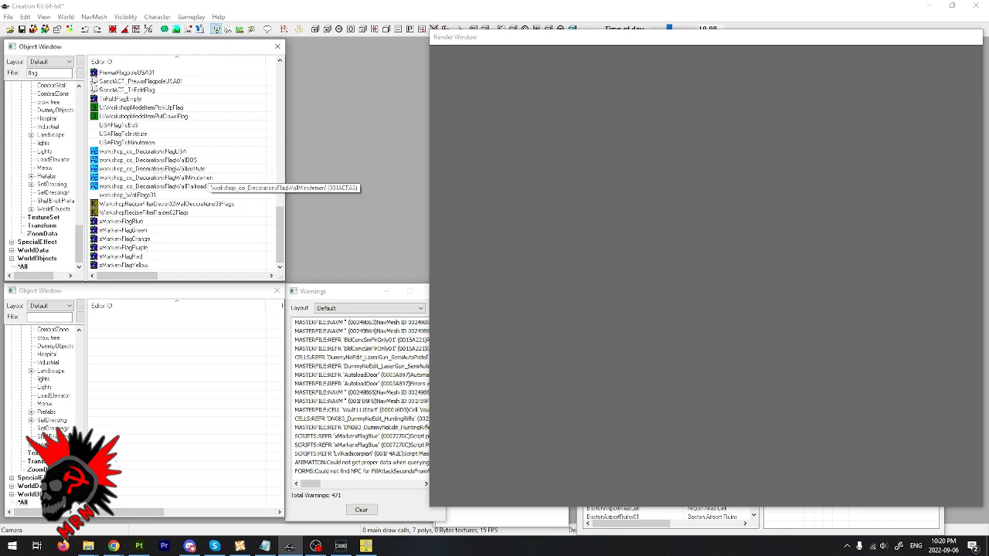
left_click(179, 151)
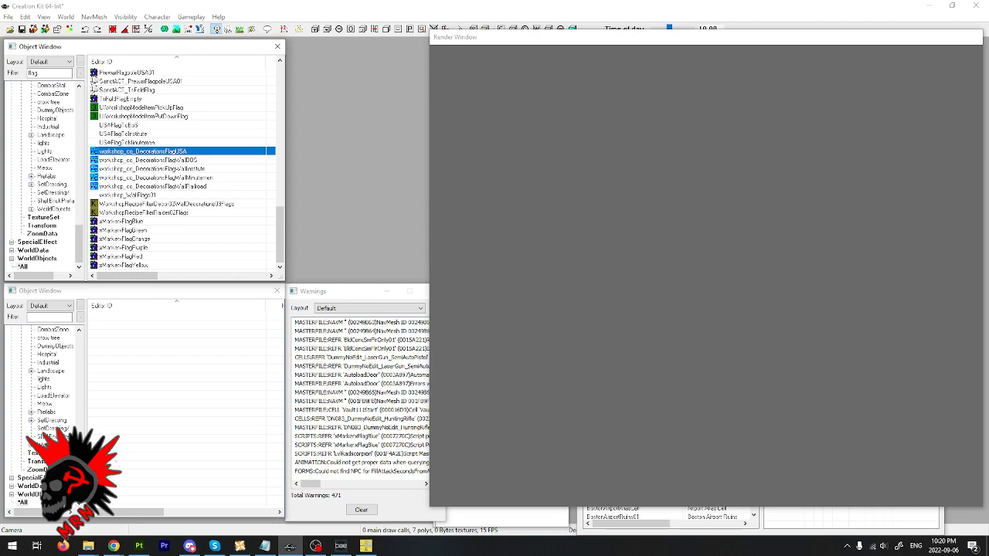
double_click(179, 152)
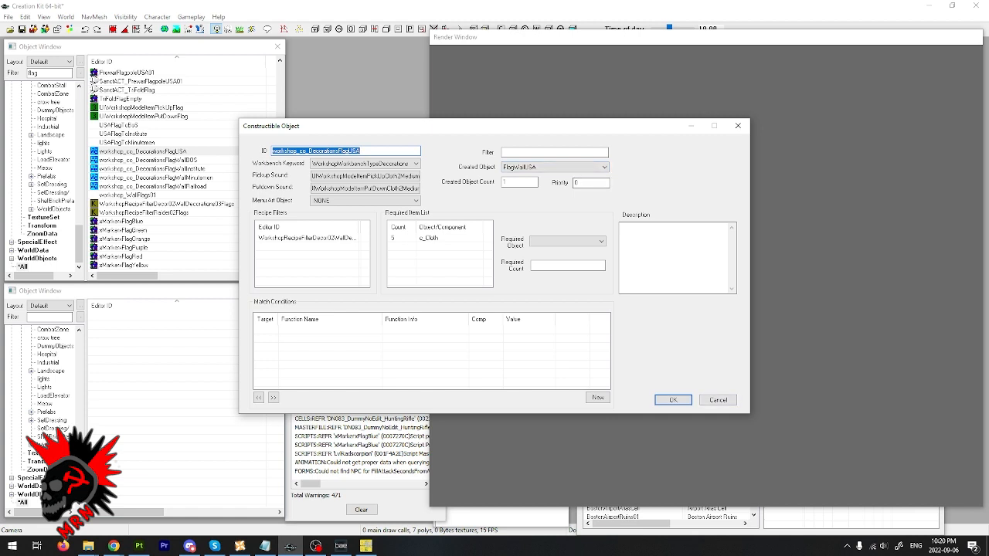
- Close the USA flag recipe without saving, filter the objects by flagwallusa, and open the FlagWallUSA static
left_click(718, 399)
left_click(58, 73)
type("flagwallusa")
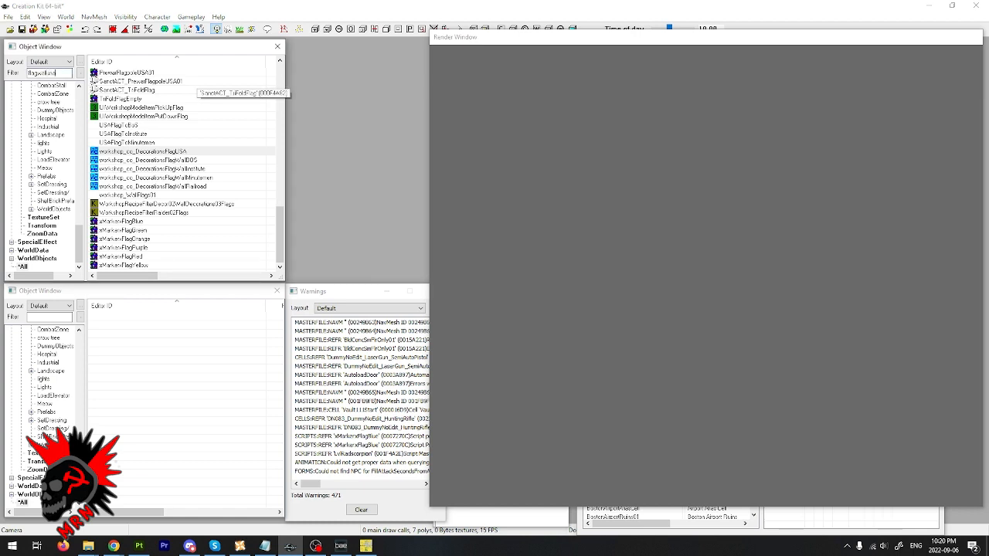
left_click(114, 72)
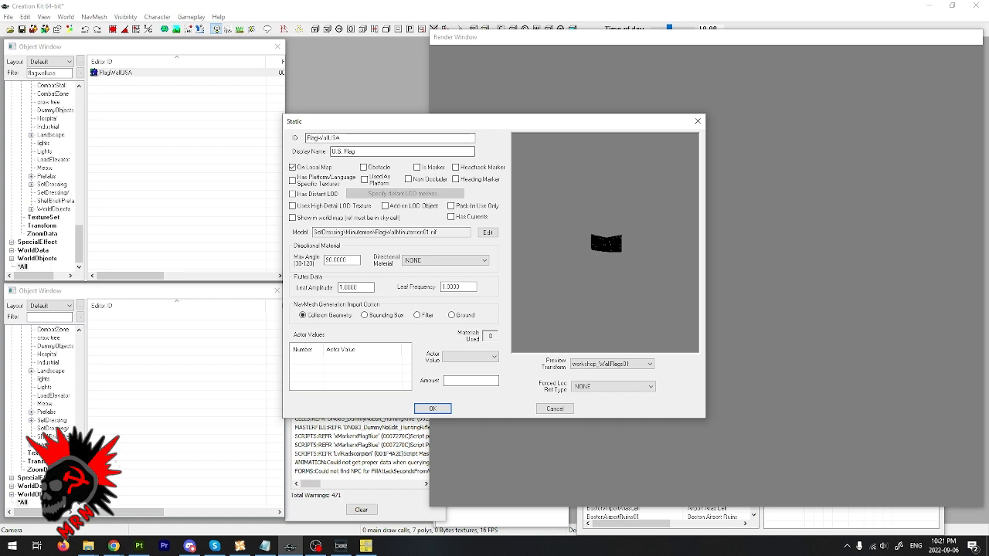
- Try to rename the FlagWallUSA static's ID for the Hezbollah flag and set its display name to Hezbollah Flag
double_click(322, 138)
type("FLag")
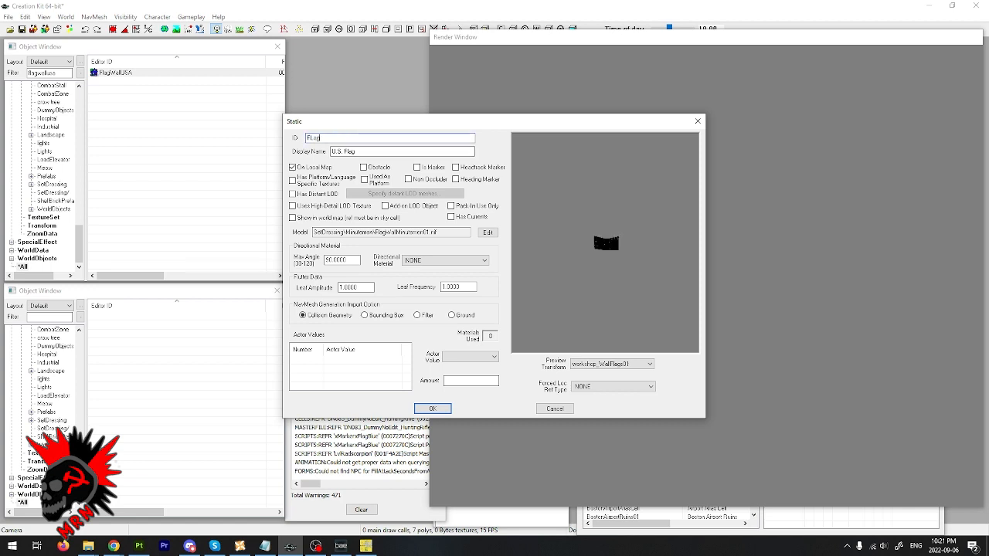
type("WallHezbollah")
key("shift+Left")
key("shift+Left")
key("shift+Left")
key("shift+Left")
key("shift+Left")
key("shift+Left")
key("shift+Left")
key("shift+Left")
key("shift+Left")
key("ctrl+c")
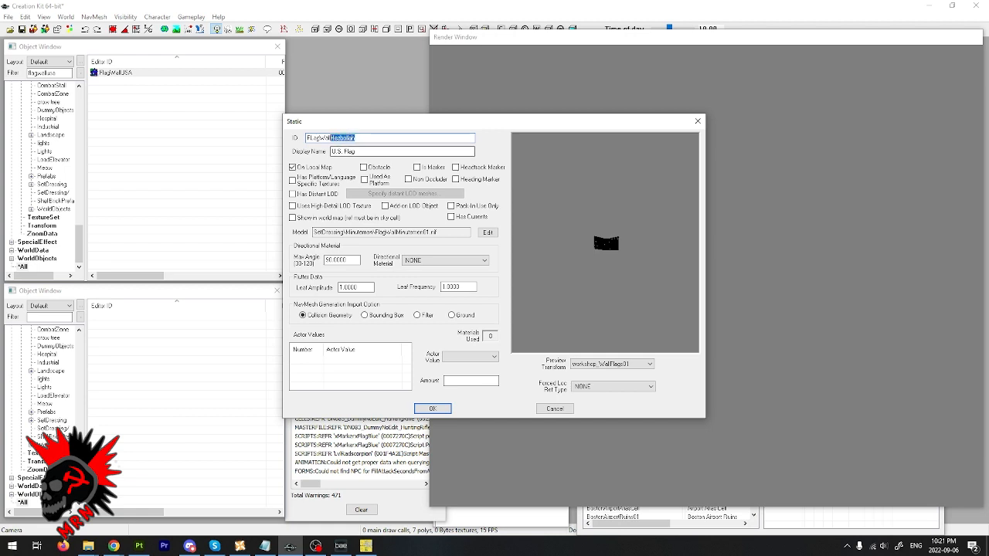
left_click(365, 151)
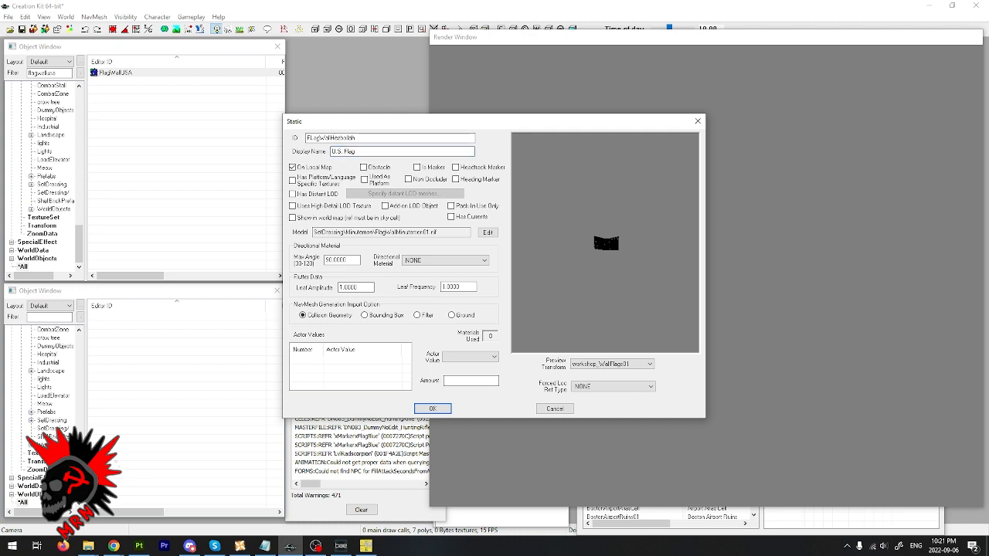
left_click_drag(342, 151, 331, 152)
key("ctrl+v")
key("Delete")
- Try to replace the clothflag01alpha.bgsm swap material in the U.S. flag's model data, and cancel the static's edits
left_click(487, 231)
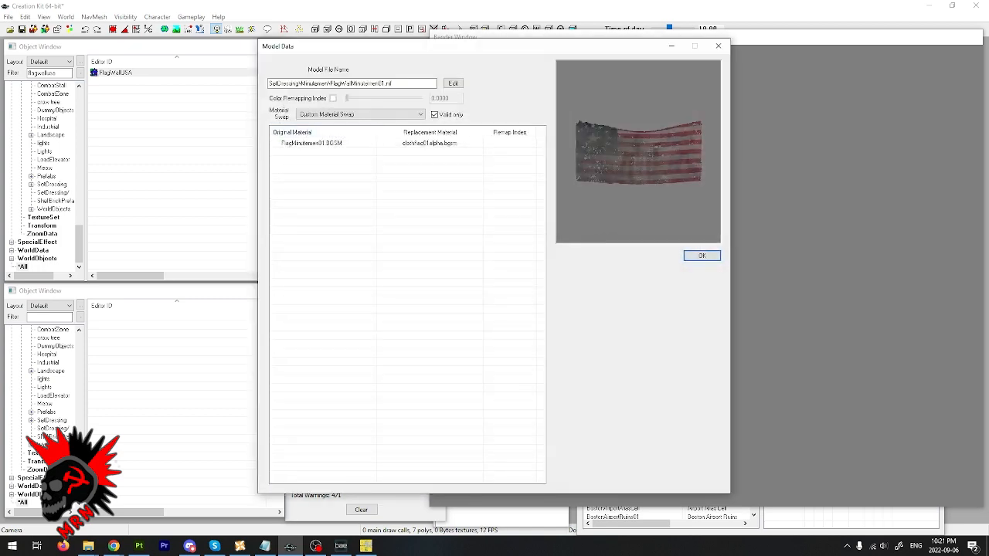
left_click(359, 114)
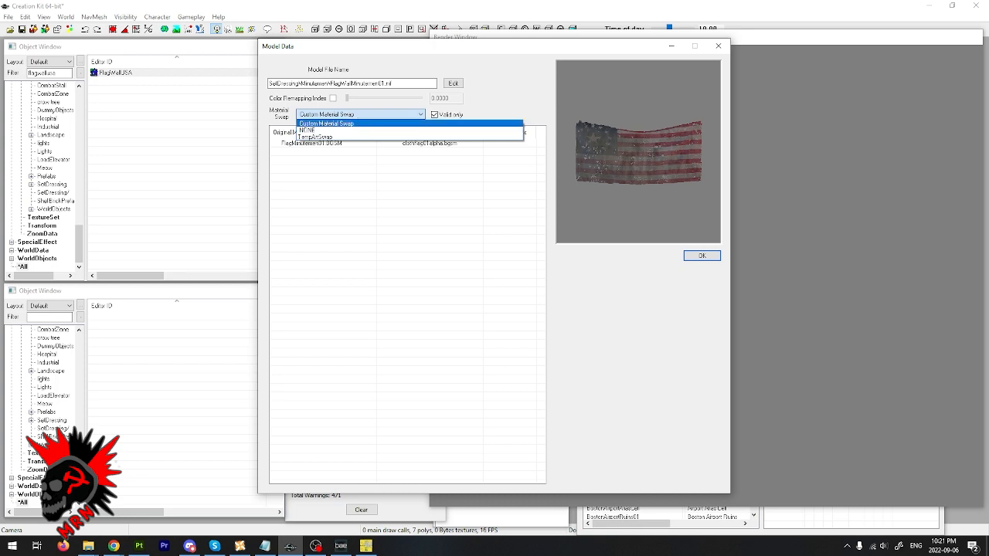
left_click(402, 124)
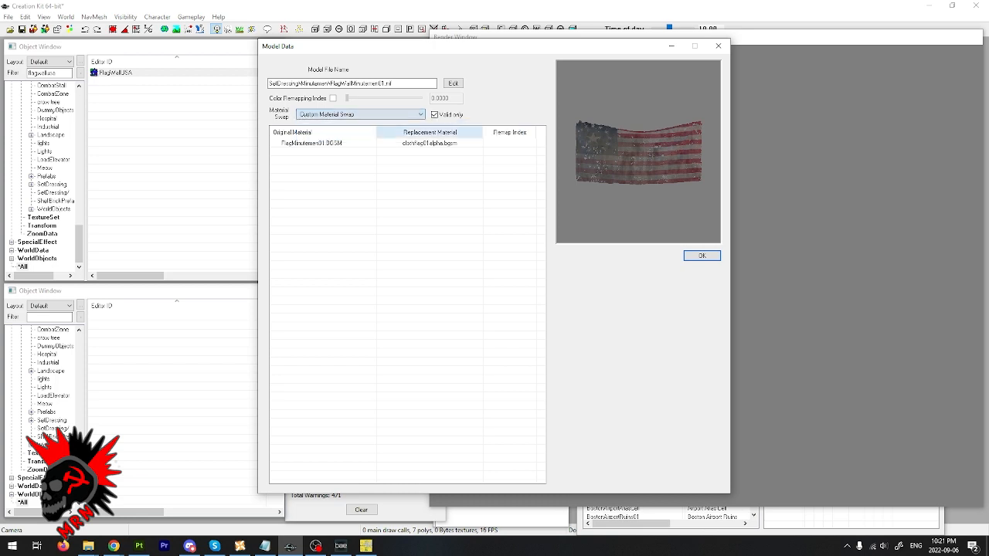
double_click(429, 143)
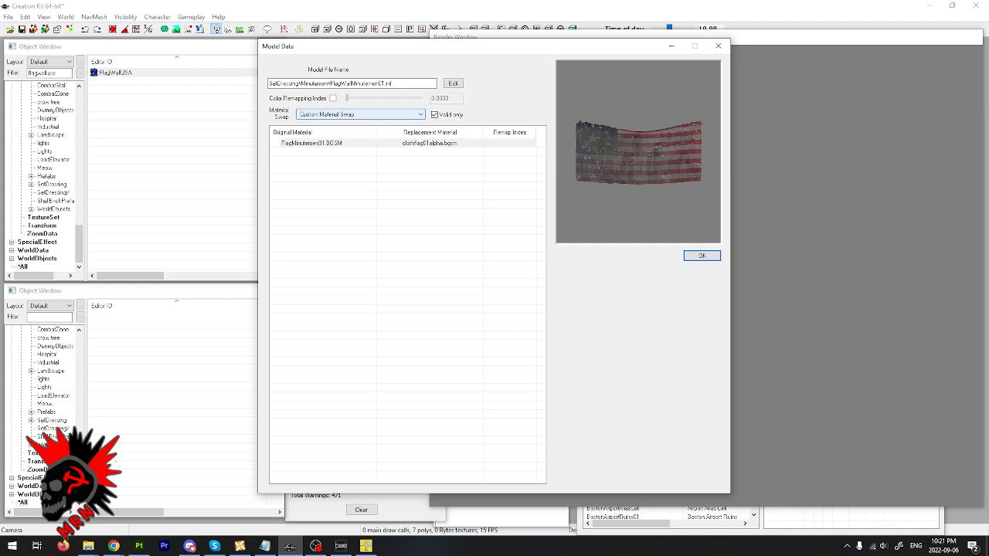
left_click(371, 143)
right_click(421, 143)
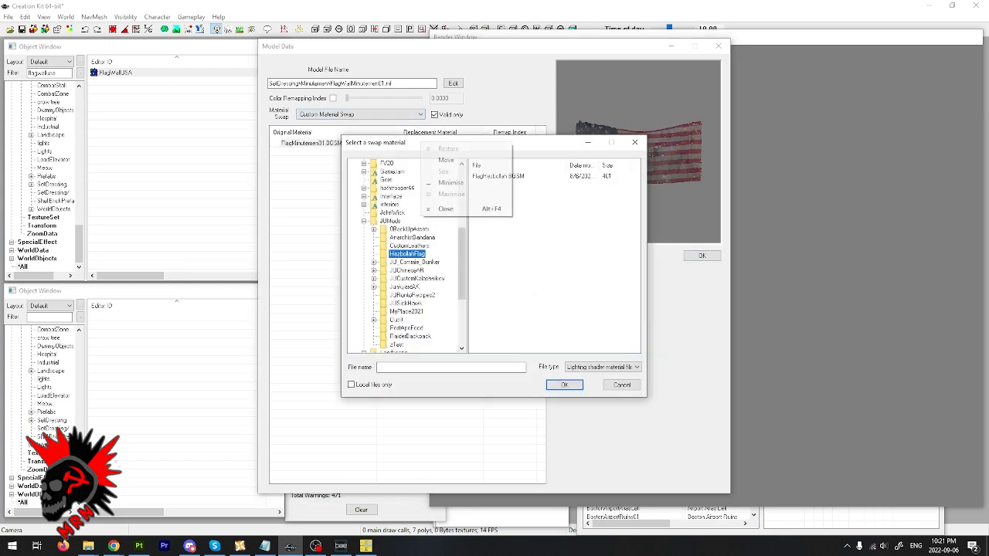
left_click(533, 294)
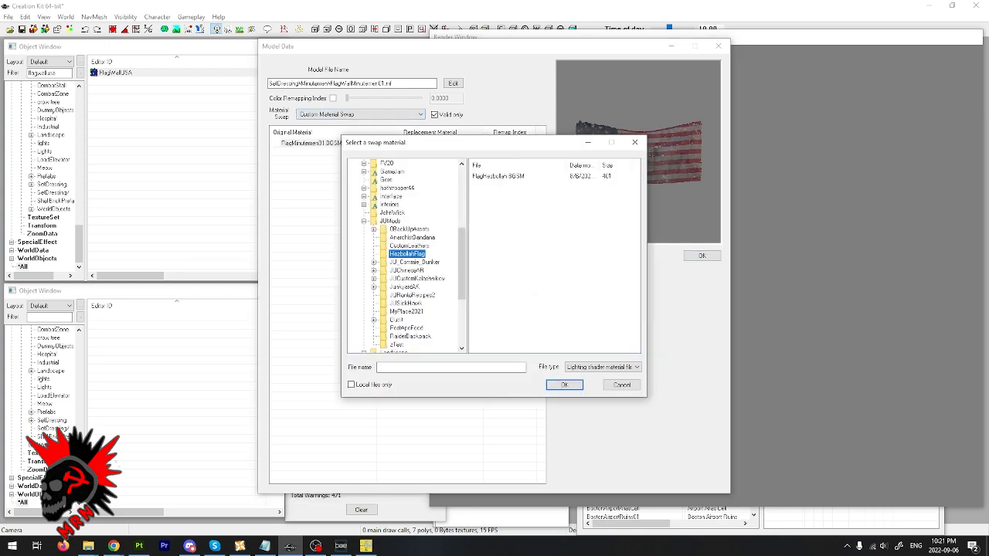
left_click(564, 385)
left_click(718, 47)
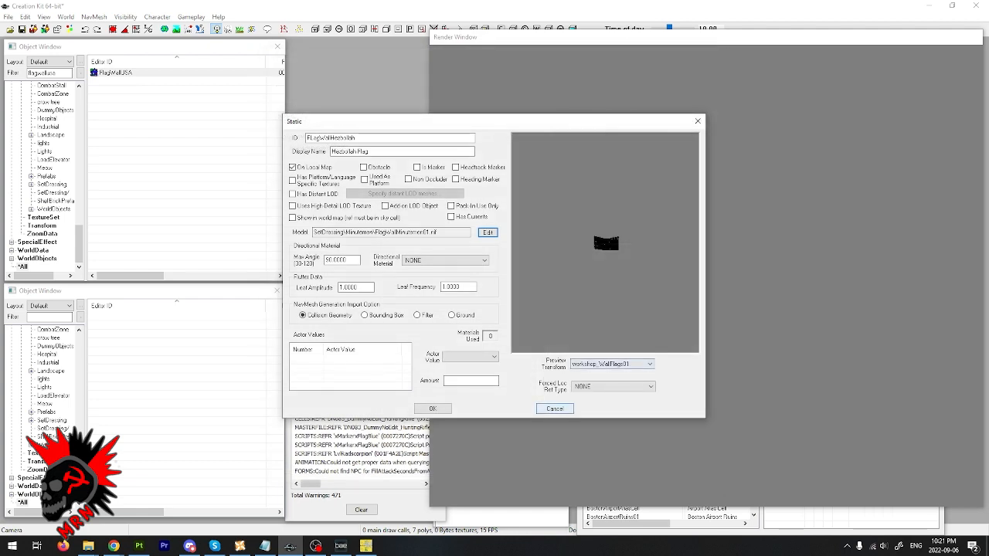
left_click(555, 409)
- Shorten the object filter to flagwall and open the FlagWallMinutemen01 static for editing
left_click_drag(58, 73, 46, 73)
key("BackSpace")
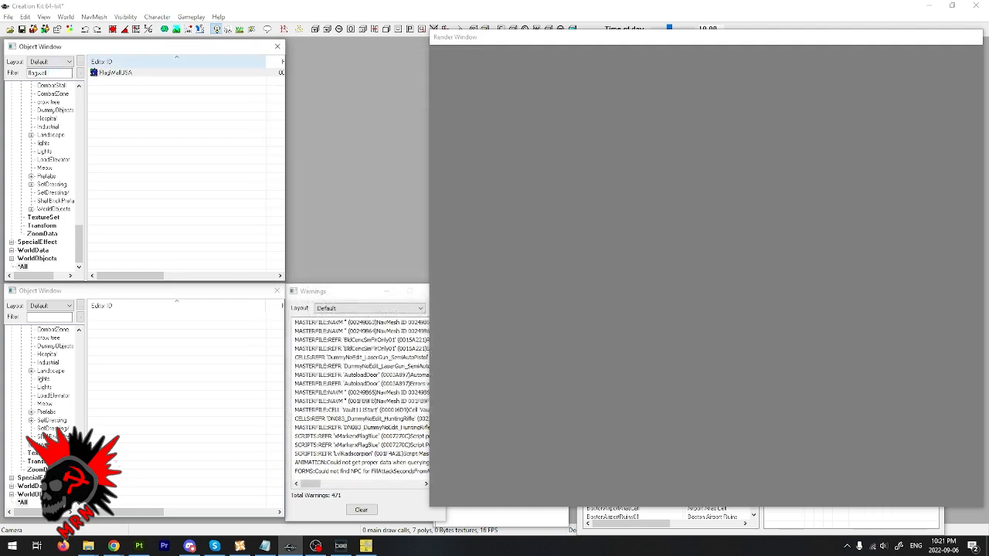
double_click(126, 90)
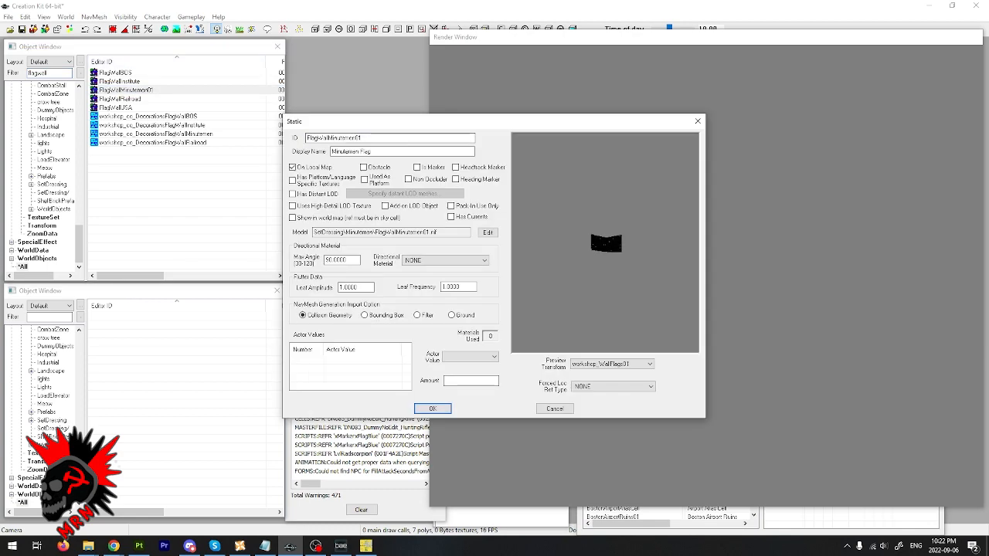
- Set the Minutemen wall flag static's ID to FlagWallHezbollah and its display name to Hezbollah Flag
left_click_drag(463, 138, 328, 138)
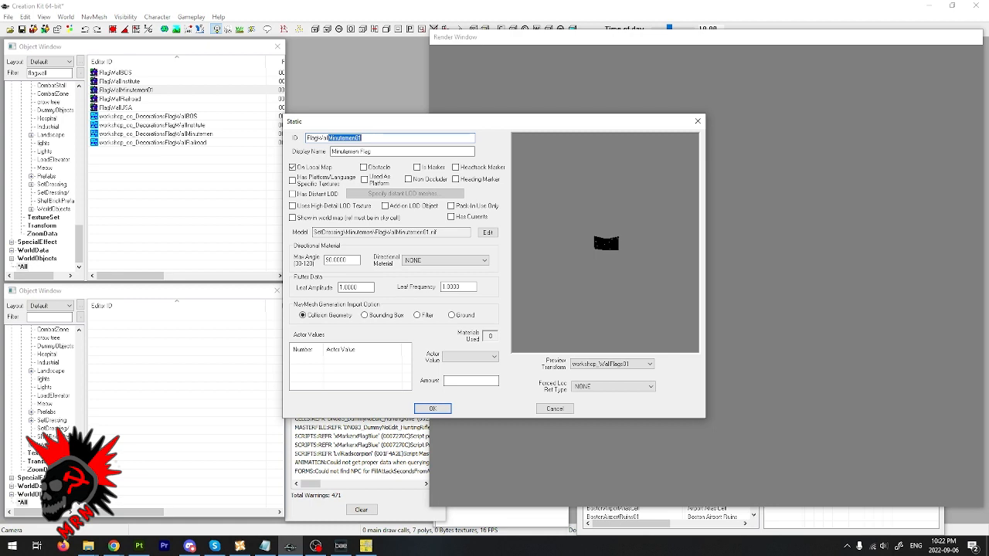
type("MetalIsh")
key("BackSpace")
type("H")
double_click(348, 151)
type("Hezbollah")
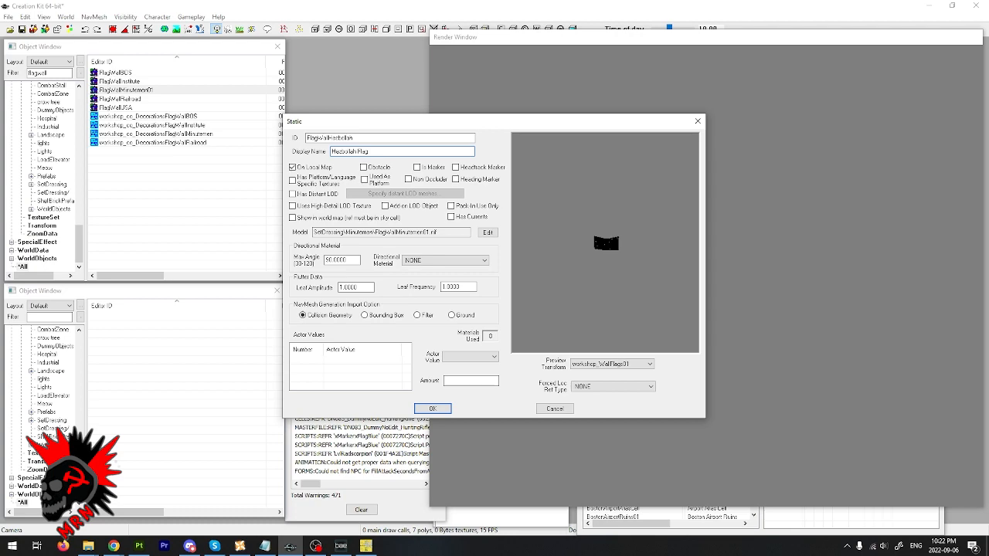
- Add a custom material swap to the static's model, replacing FlagMinutemen01.BGSM with FlagHezbollah.BGSM from the HezbollahFlag folder
left_click(487, 232)
left_click(360, 114)
left_click(348, 123)
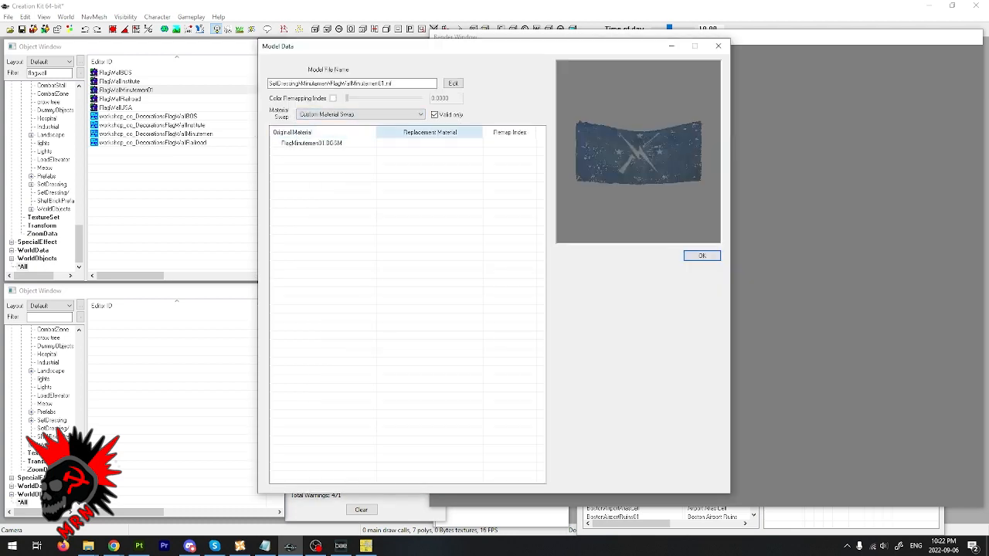
left_click(322, 142)
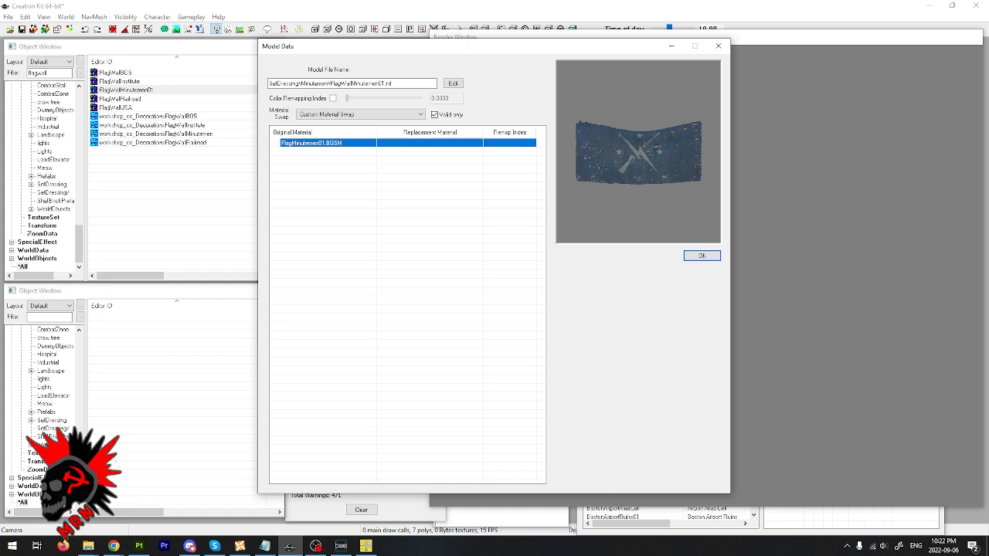
double_click(321, 143)
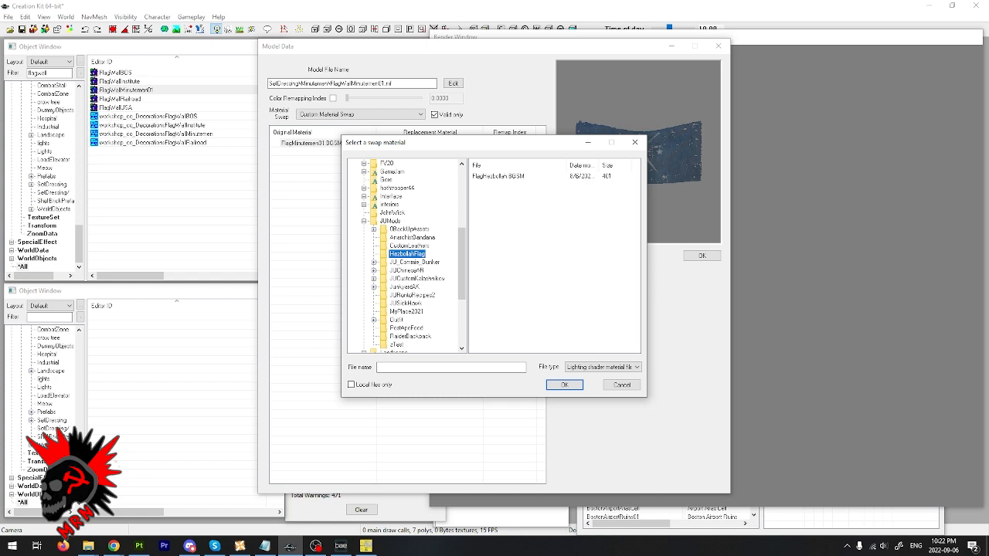
double_click(498, 176)
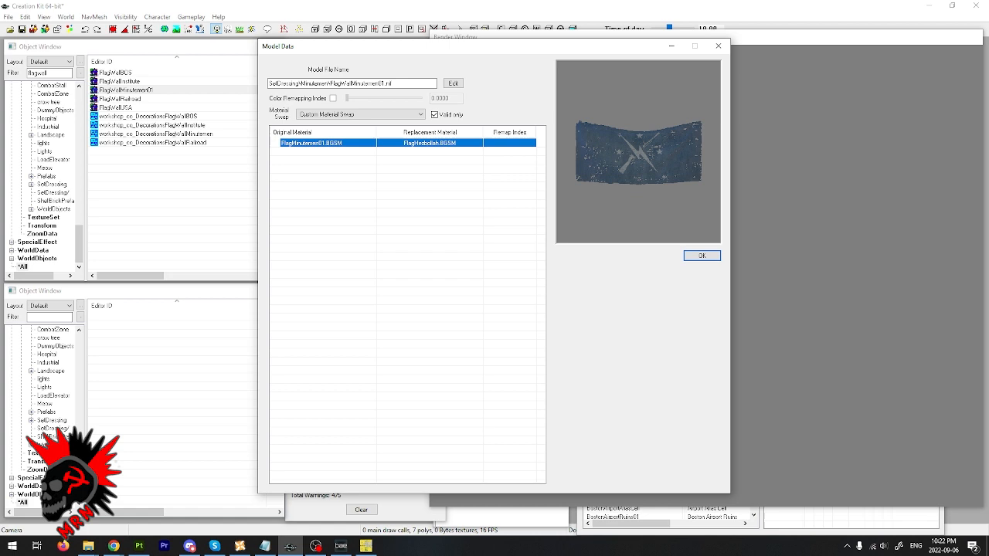
left_click(463, 189)
left_click(429, 143)
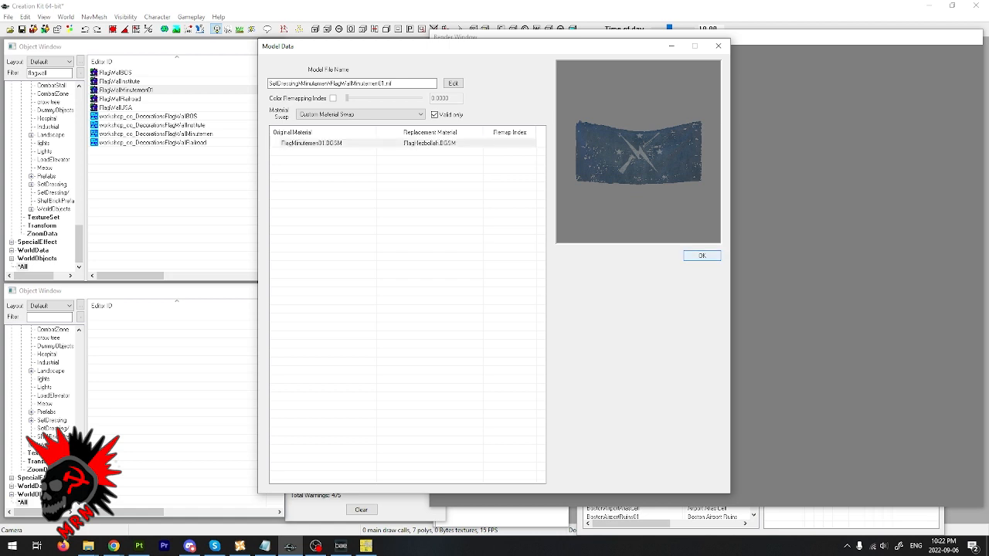
- Accept the model data and save the edited wall flag static as a new form
left_click(701, 256)
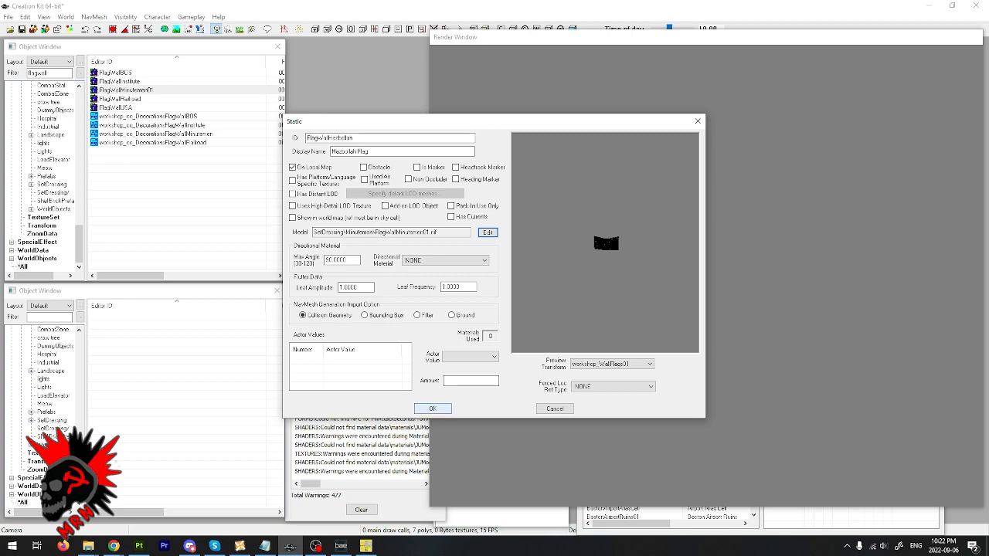
left_click(433, 409)
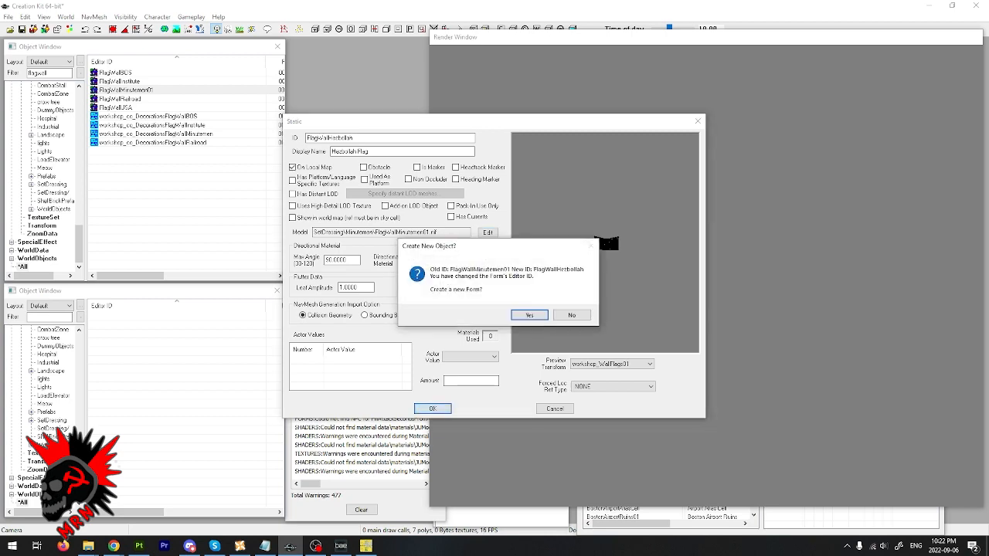
key("Return")
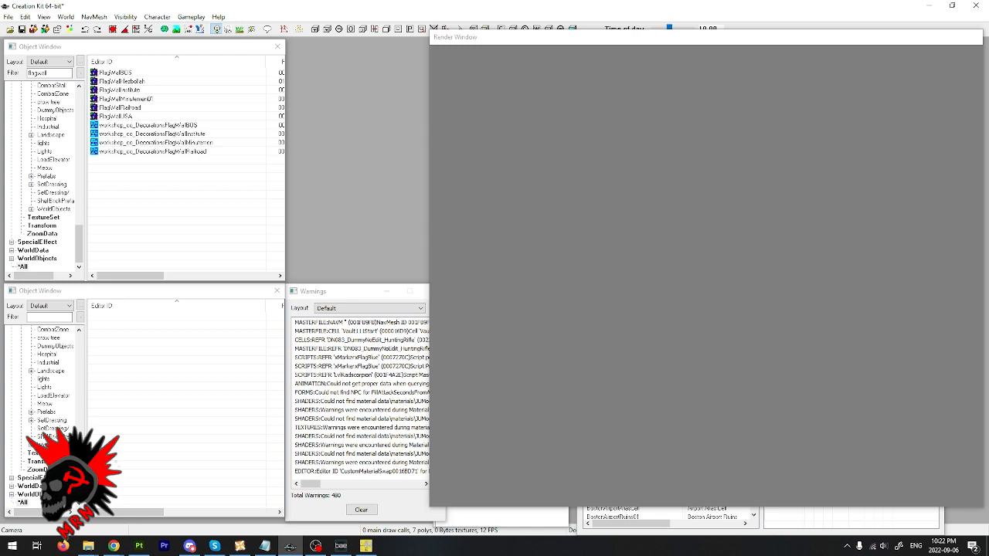
- Open the workshop_co_DecorationsFlagWallBOS recipe and set its created object to FlagWallHezbollah
left_click(122, 81)
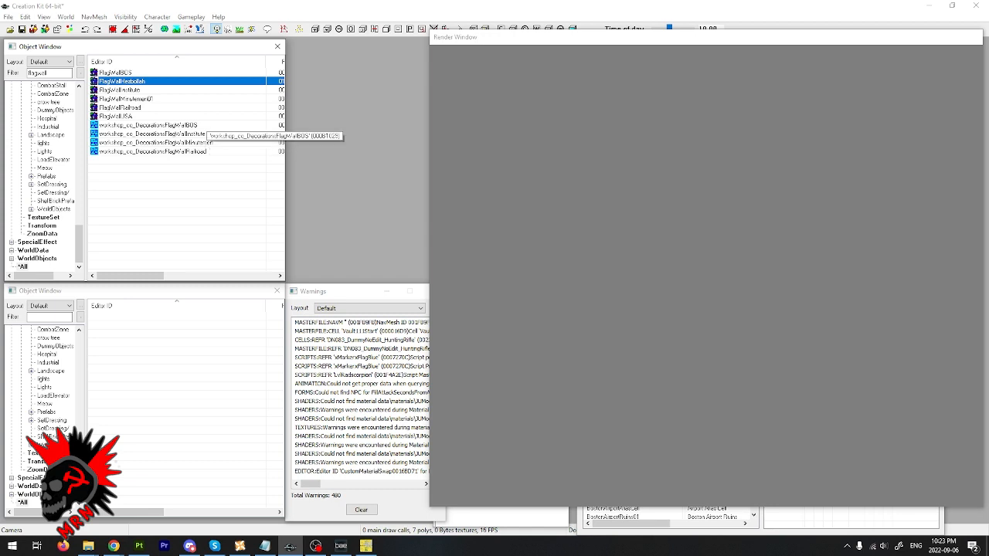
left_click(204, 125)
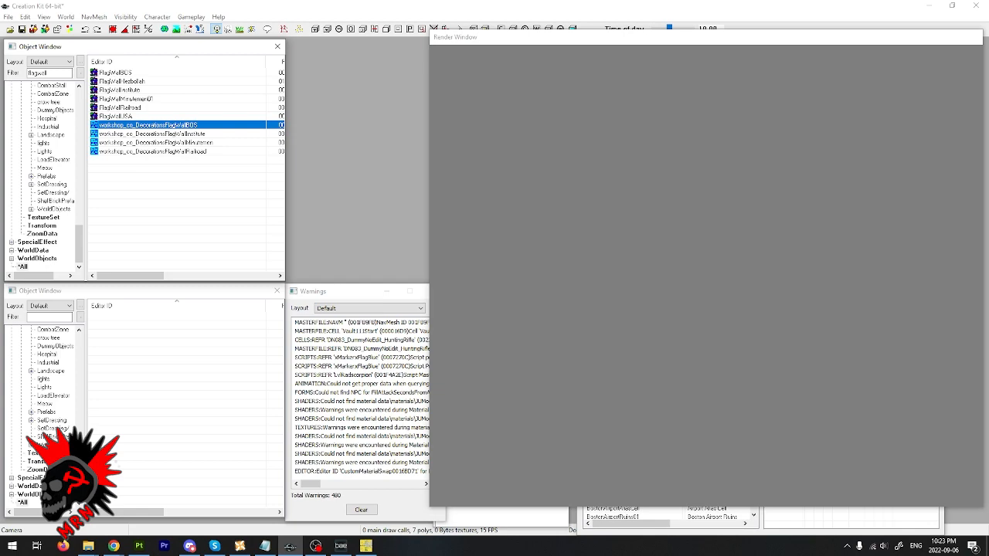
double_click(203, 125)
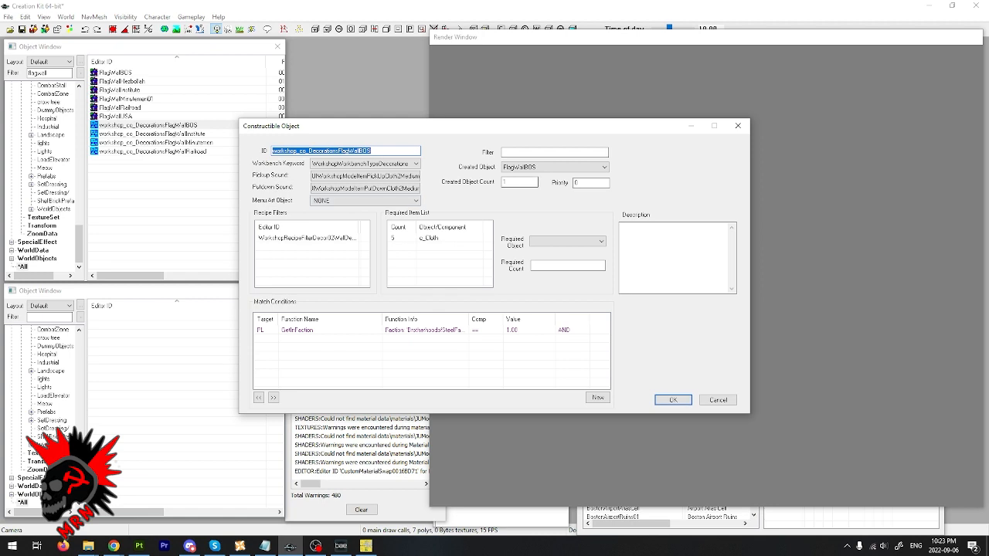
left_click(555, 167)
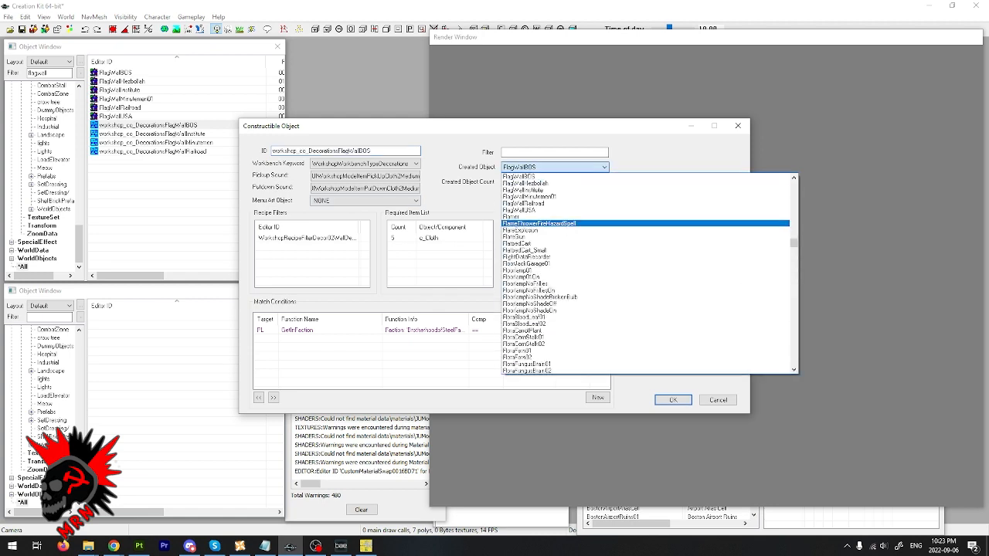
left_click(532, 184)
- Change the wall flag recipe's ID to workshop_co_DecorationsFlagWallHezBollah
mouse_move(372, 150)
left_mouse_down()
mouse_move(340, 150)
mouse_move(358, 151)
left_mouse_up()
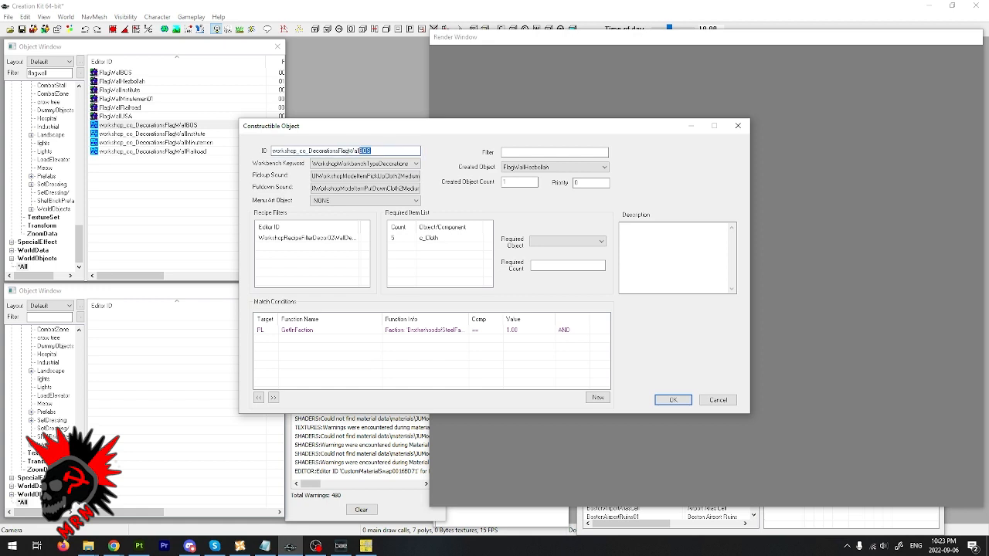
key("BackSpace")
type("Bollah")
- Review the recipe's workbench keyword and sound settings, and inspect its recipe filter keyword without changing it
key("Tab")
key("Tab")
key("shift+Tab")
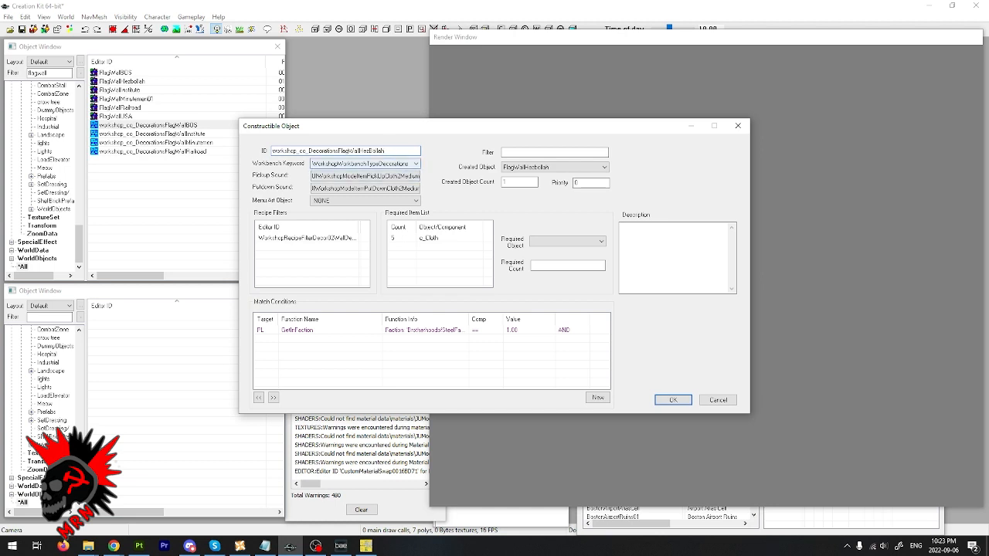
key("Tab")
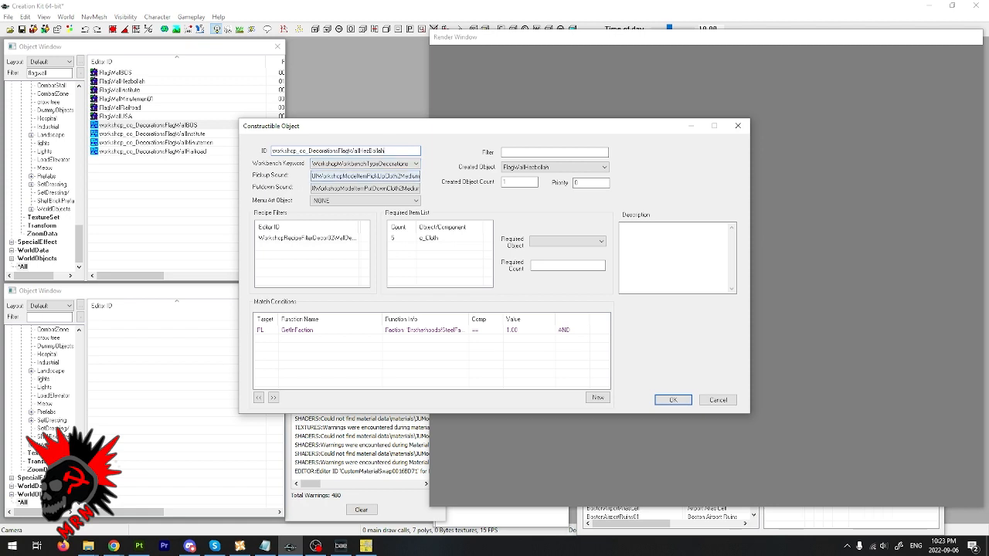
key("Tab")
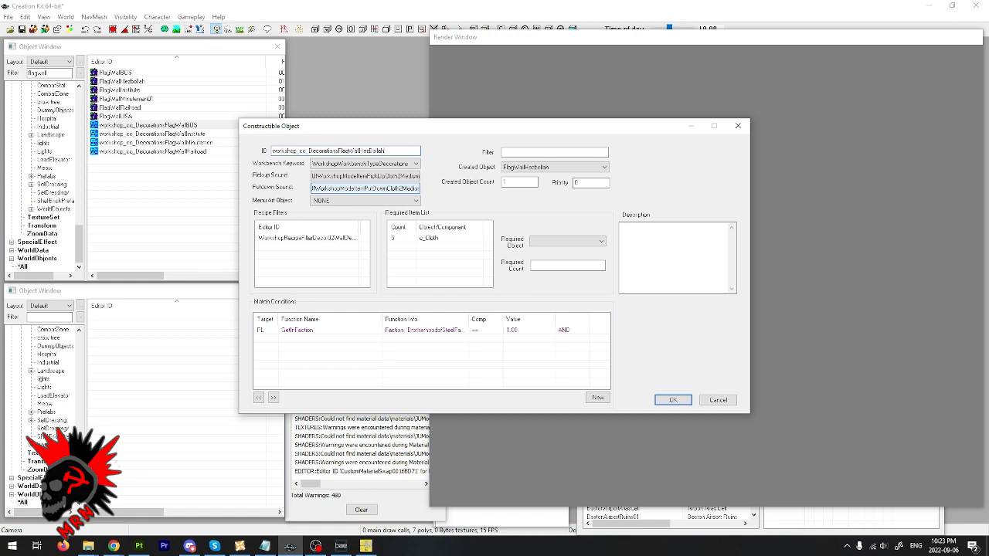
left_click(308, 238)
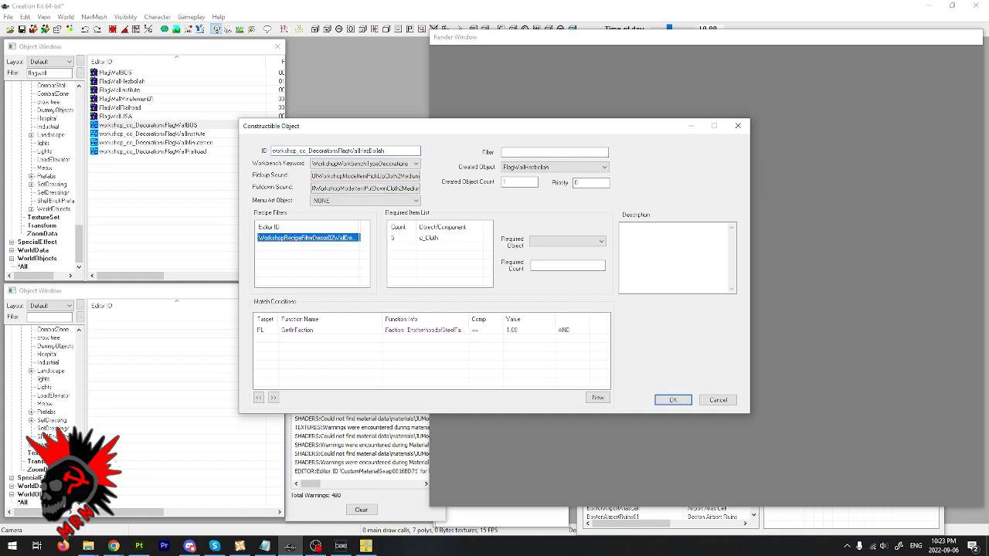
double_click(308, 238)
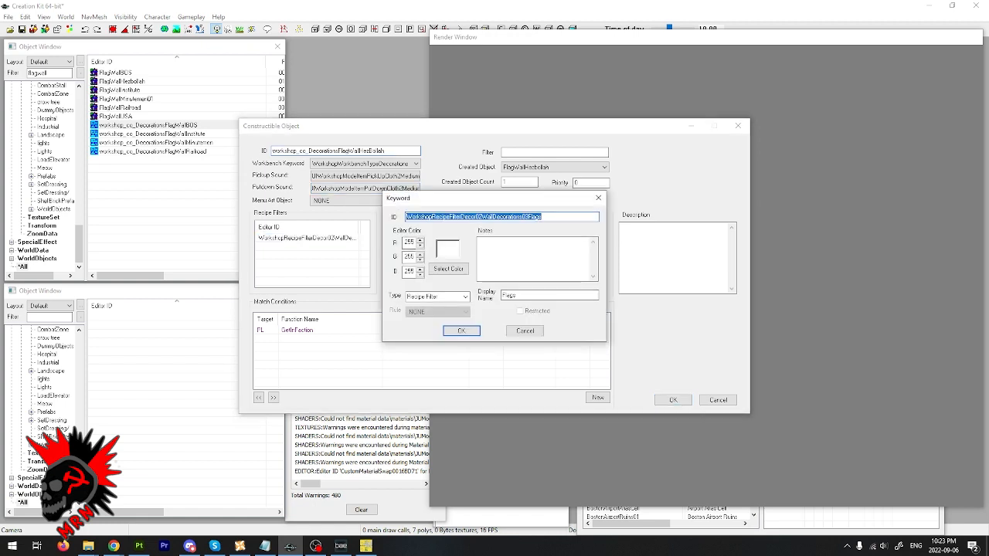
key("Escape")
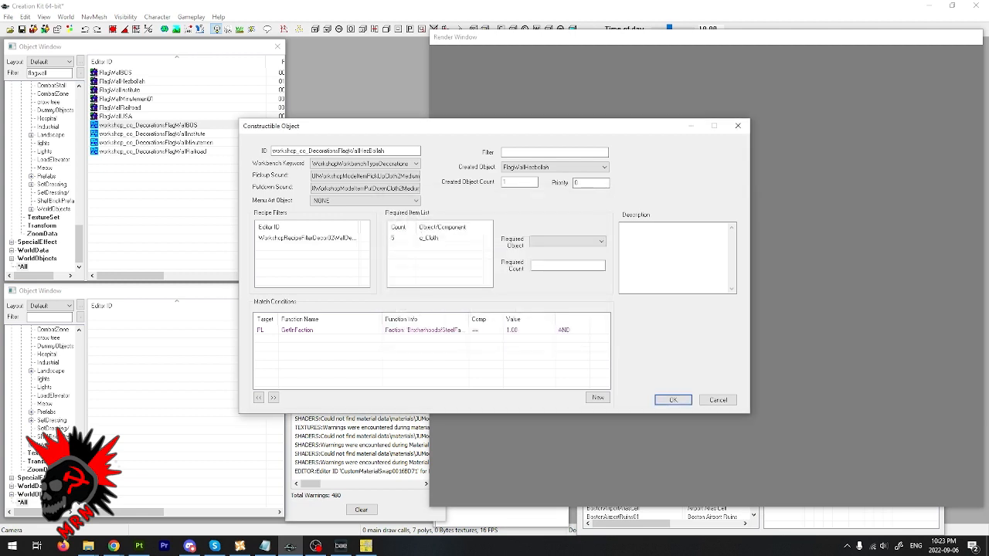
- Check the recipe's c_Cloth requirement and delete the GetInFaction Brotherhood of Steel match condition
left_click(436, 237)
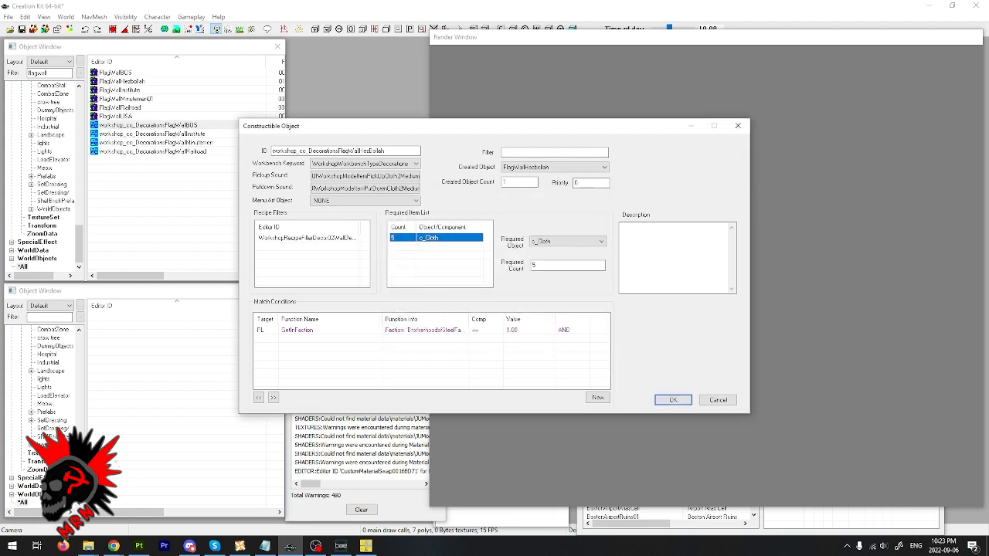
left_click(288, 330)
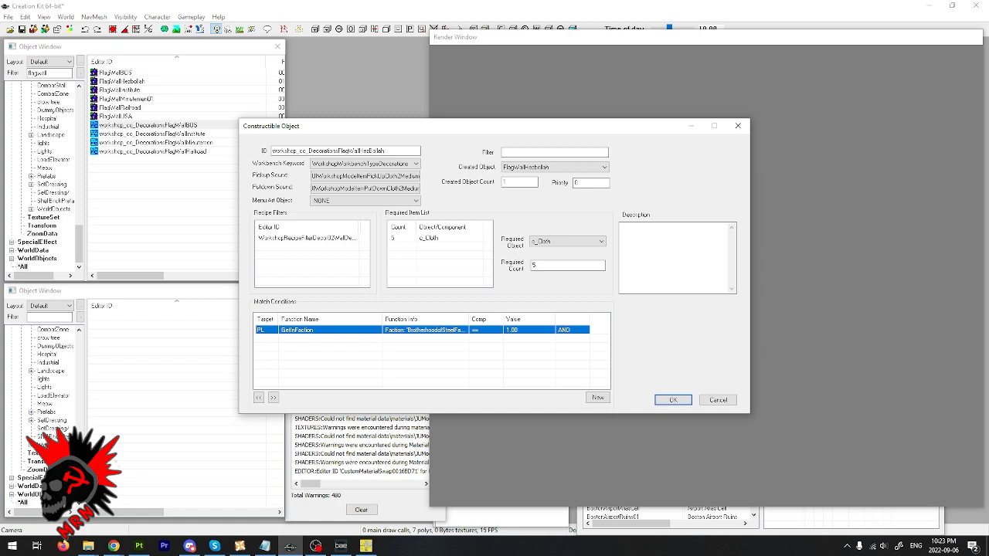
key("Delete")
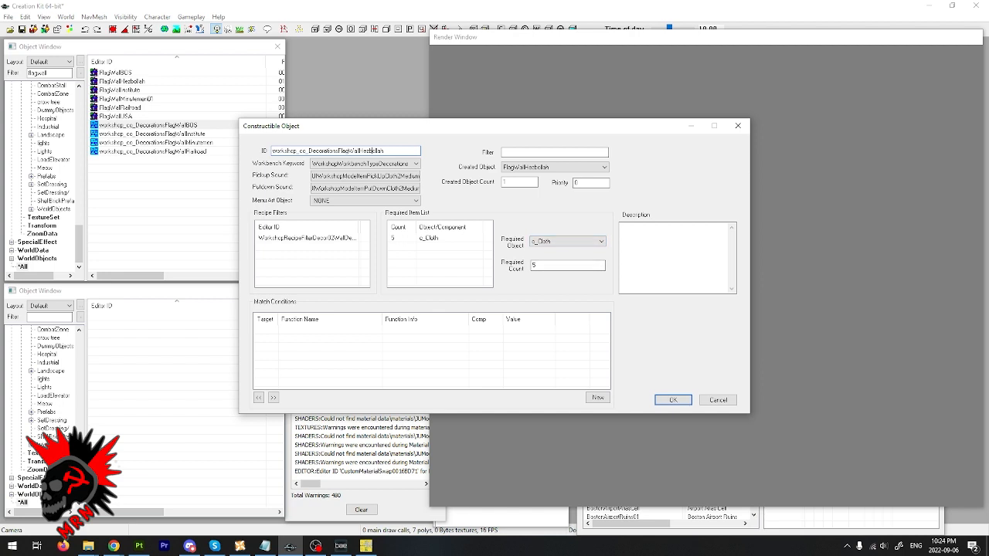
- Switch to the Hezbollah flag image search in Chrome, search for "Inshallah" instead and copy the word
left_click(114, 546)
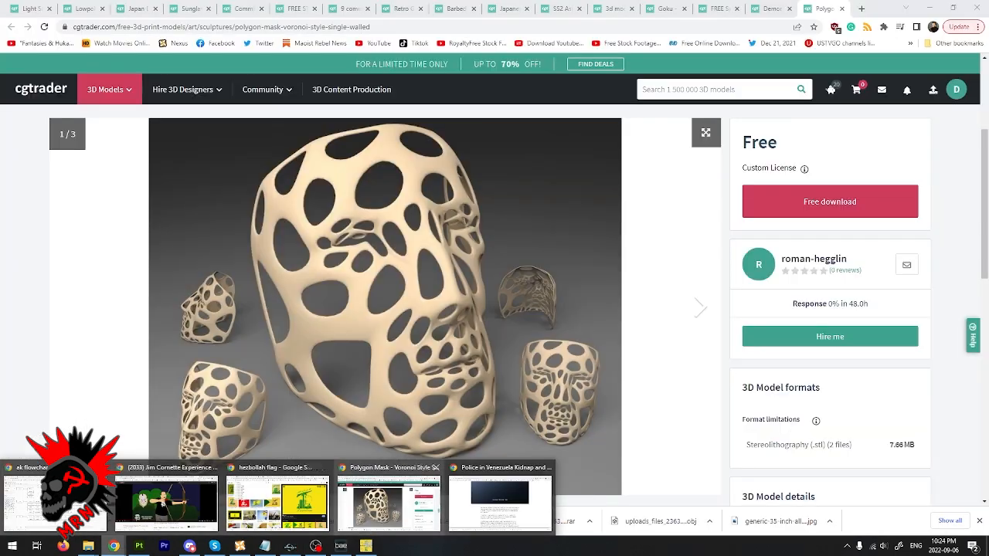
left_click(277, 502)
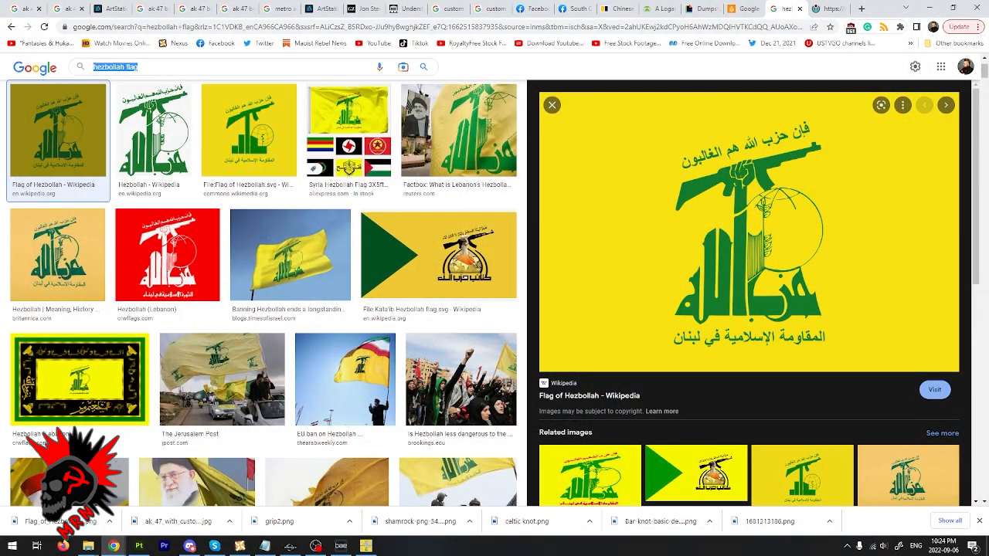
type("Inshallah")
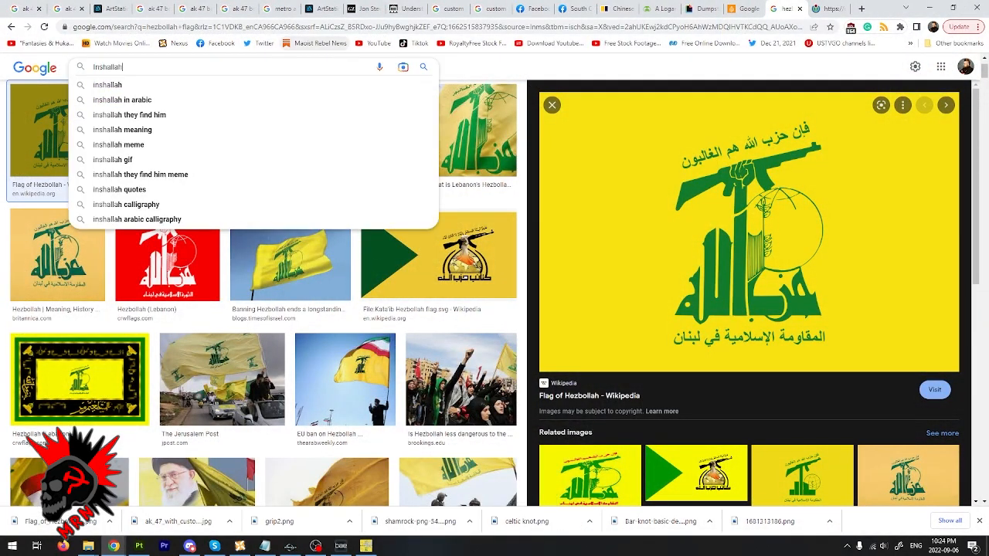
key("Return")
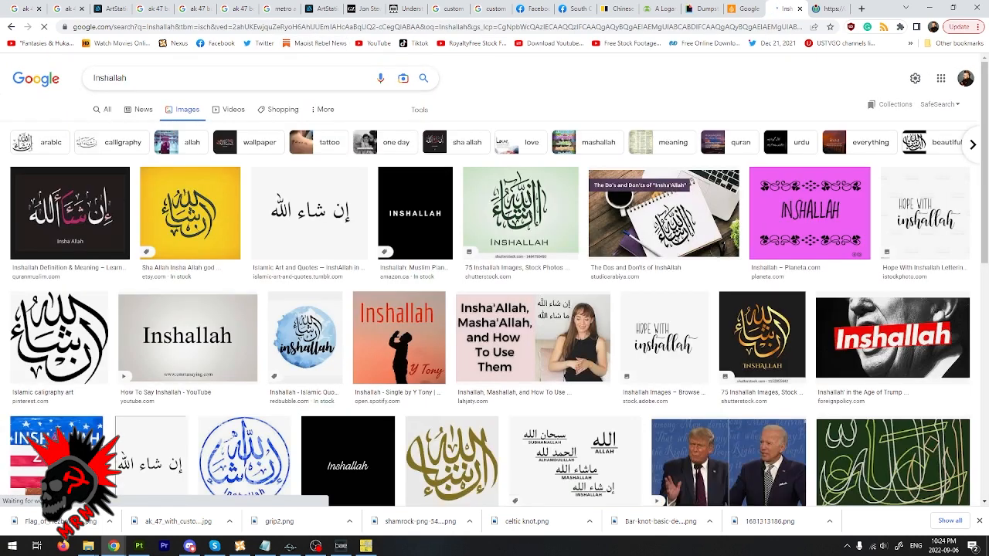
double_click(110, 78)
key("ctrl+c")
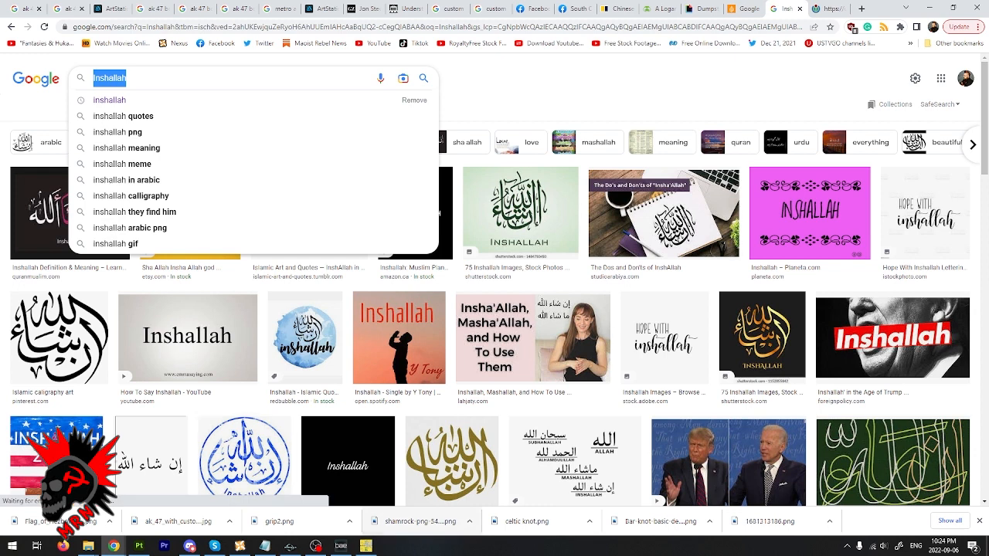
- Return to Creation Kit and paste "Inshallah" as the wall flag recipe's description
left_click(291, 546)
left_click(674, 258)
key("ctrl+v")
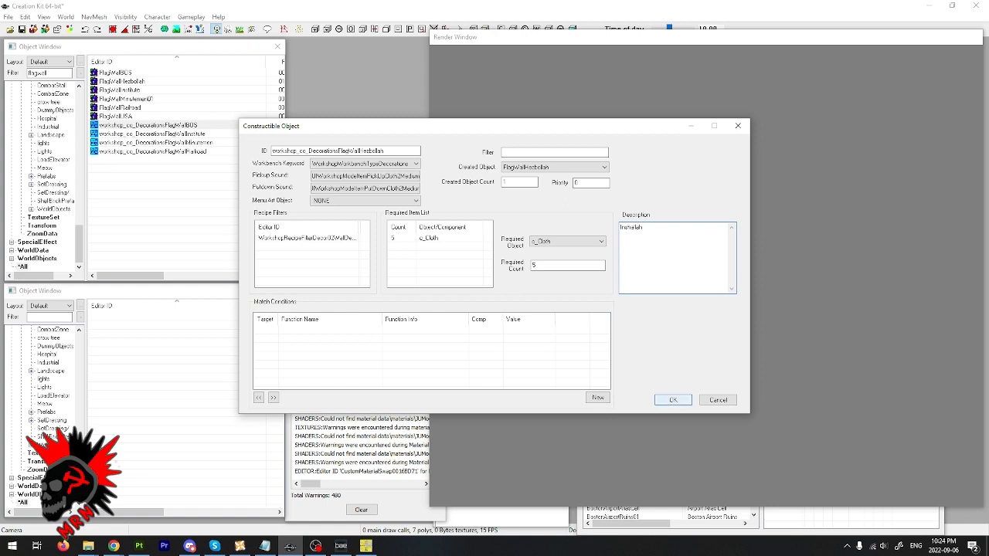
- Accept the recipe, ignoring the spelling suggestion, and create it as a new form under the changed ID
left_click(672, 399)
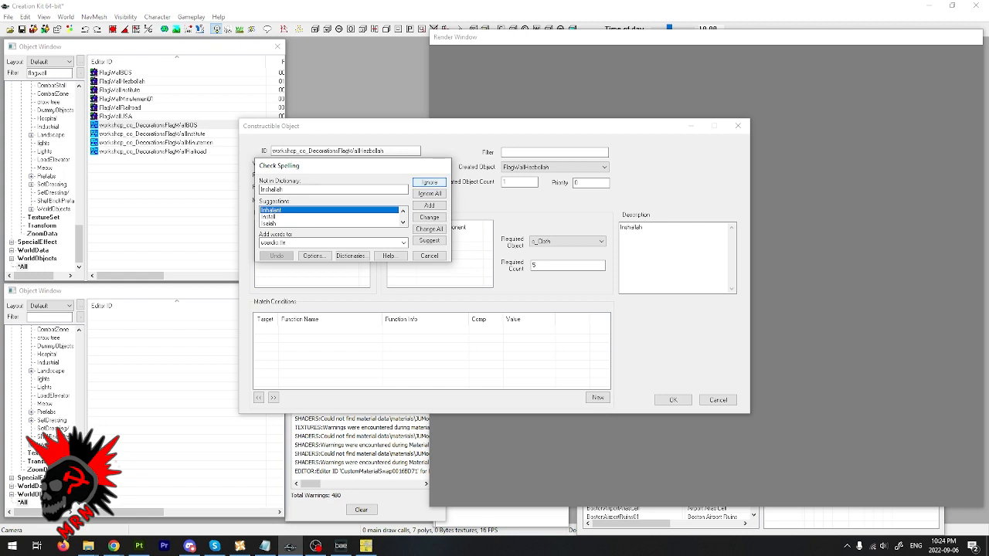
left_click(428, 182)
left_click(673, 400)
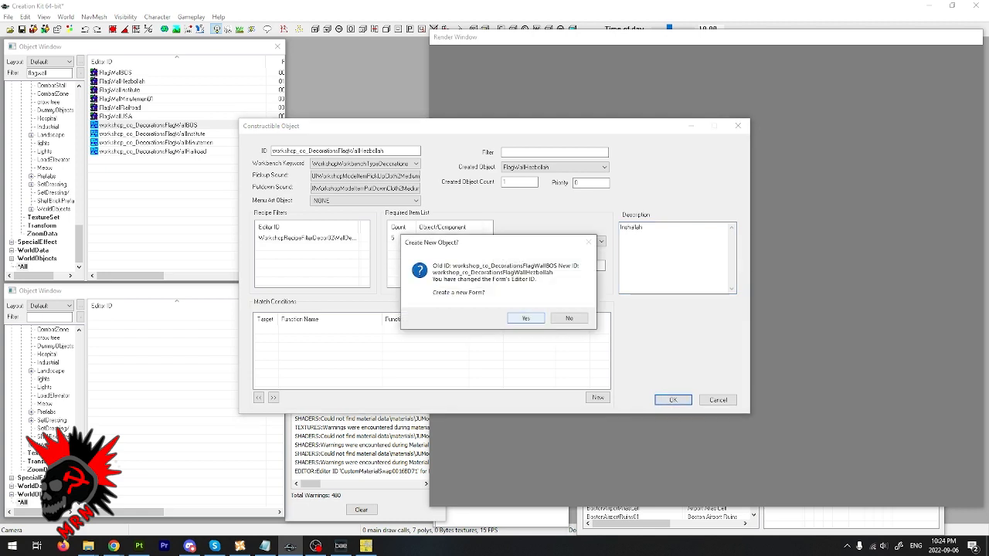
left_click(525, 319)
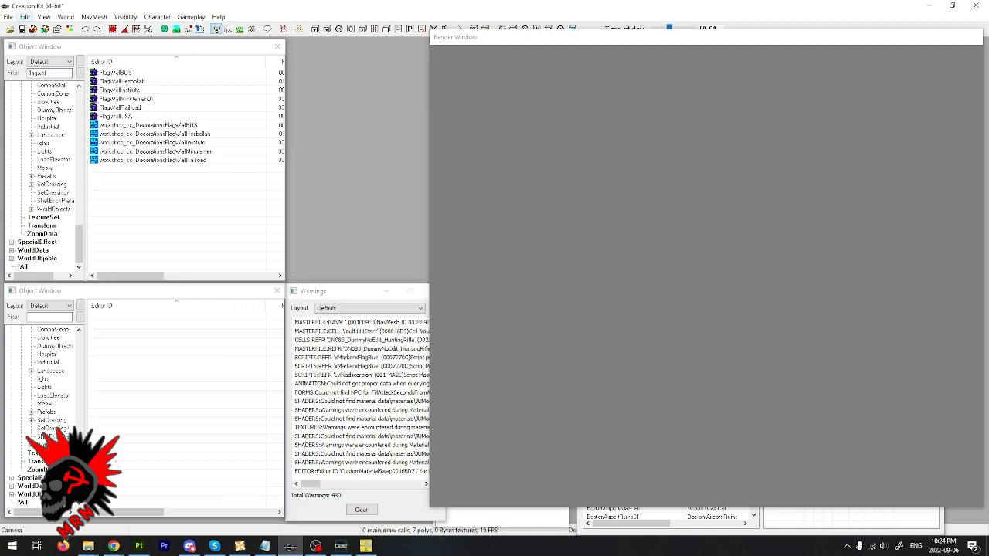
- Save the plugin as JUMod_Flag_Hezbollah in the Fallout 4 Data folder
left_click(22, 29)
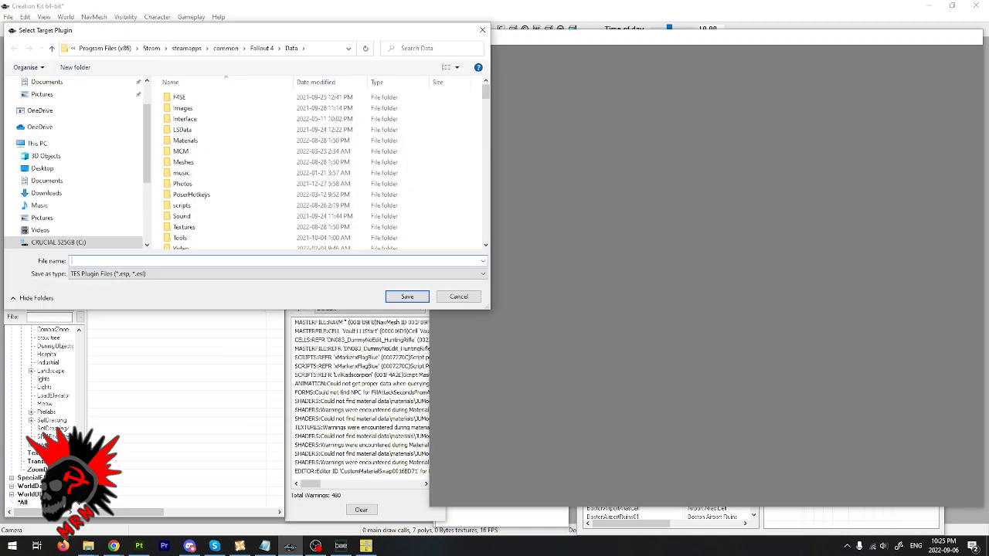
type("JU")
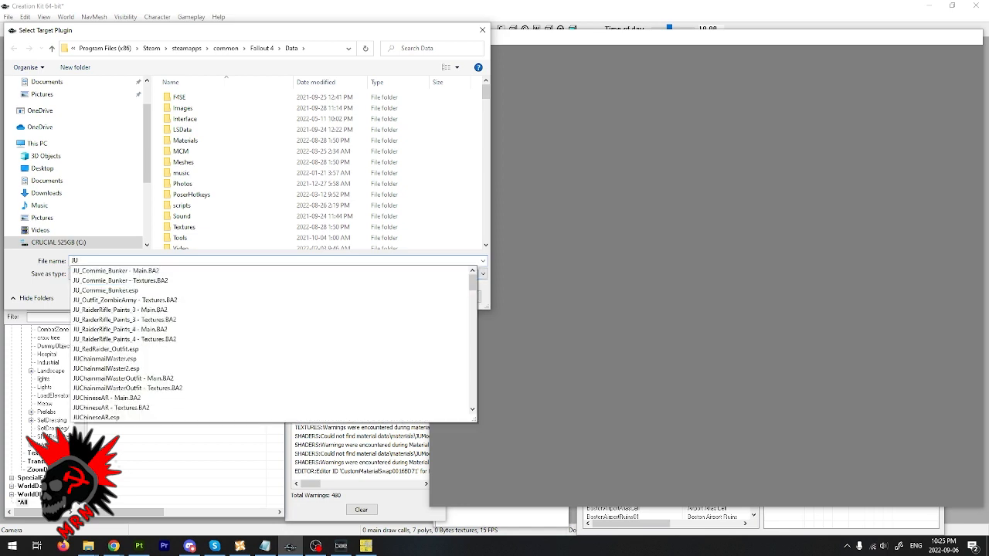
type("Mod")
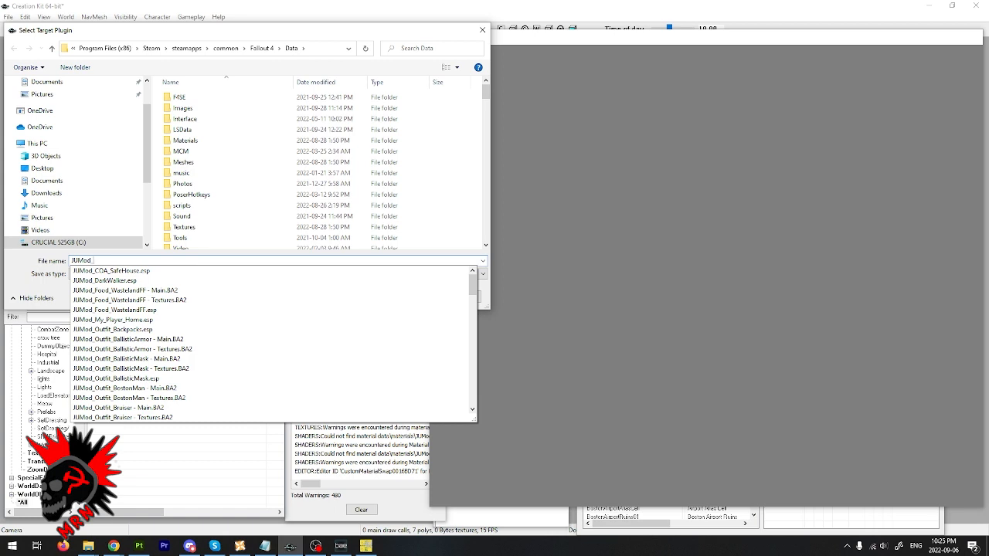
type("_FLag")
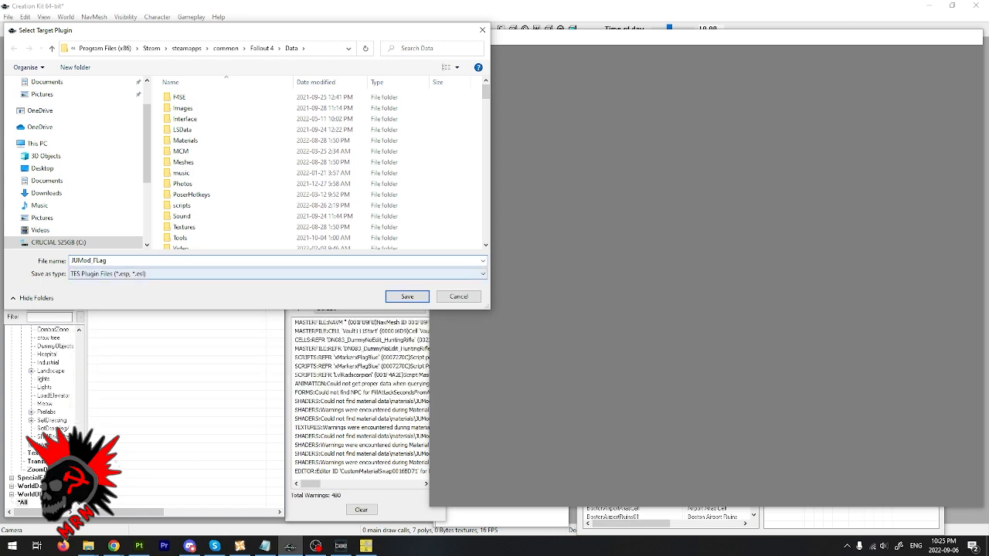
key("BackSpace")
key("BackSpace")
key("BackSpace")
type("lag_Hezbollah")
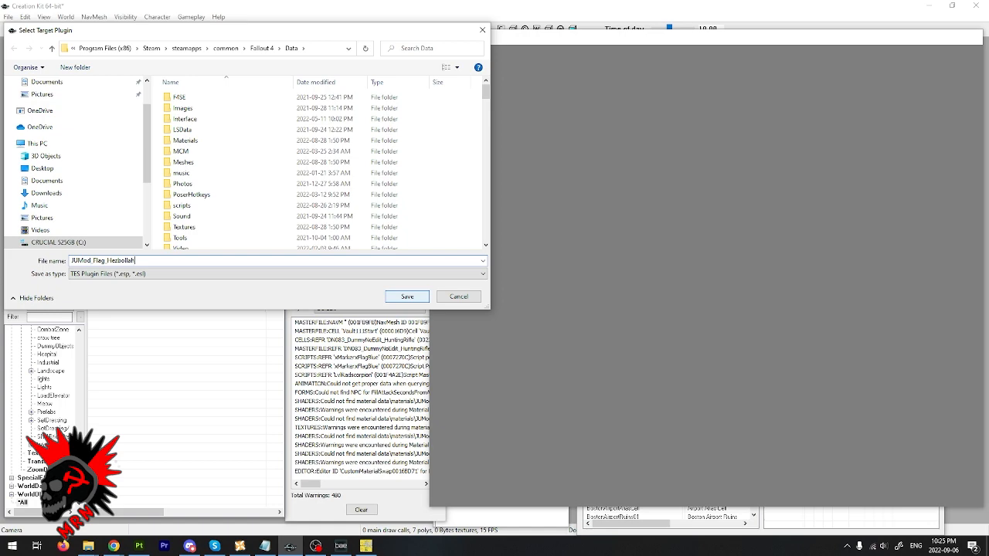
key("Return")
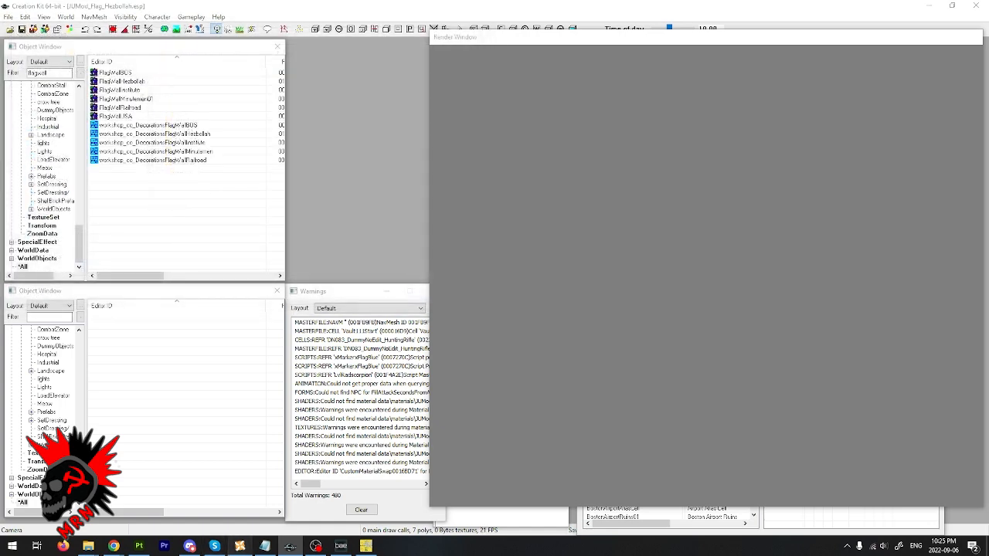
- Switch to Nexus Mod Manager, activate the JUMod_Flag_Hezbollah.esp plugin and launch the game with F4SE
left_click(240, 546)
scroll(249, 444, "down", 1)
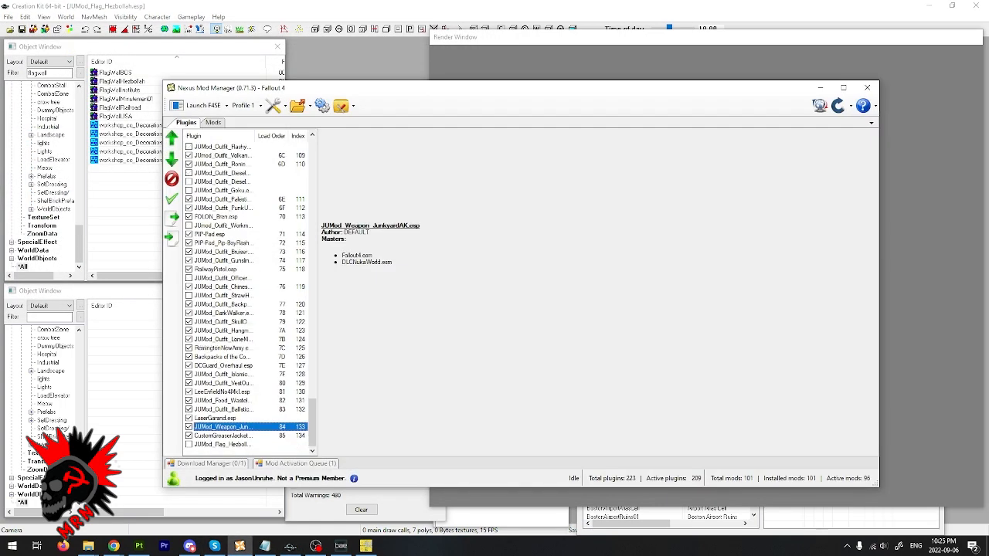
left_click(249, 444)
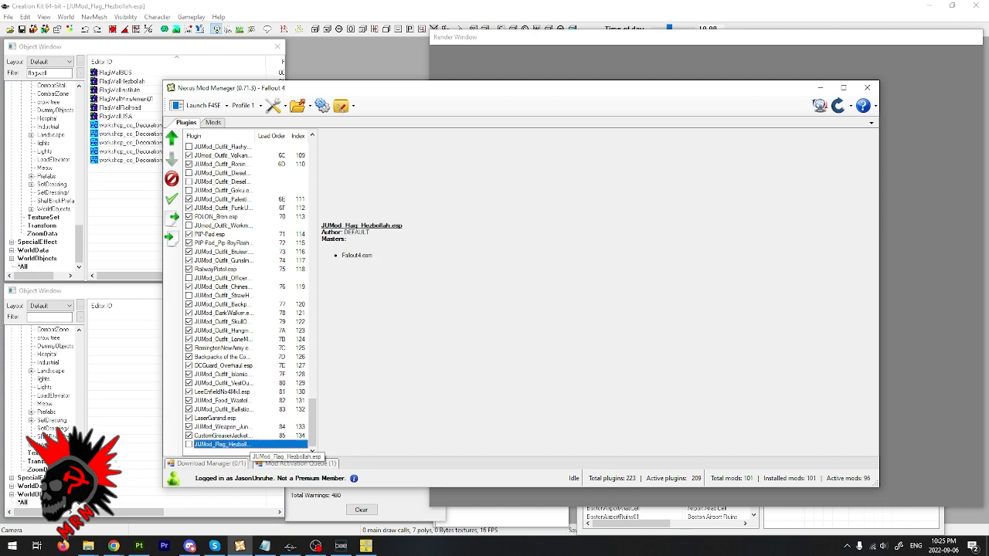
left_click(323, 460)
left_click(200, 106)
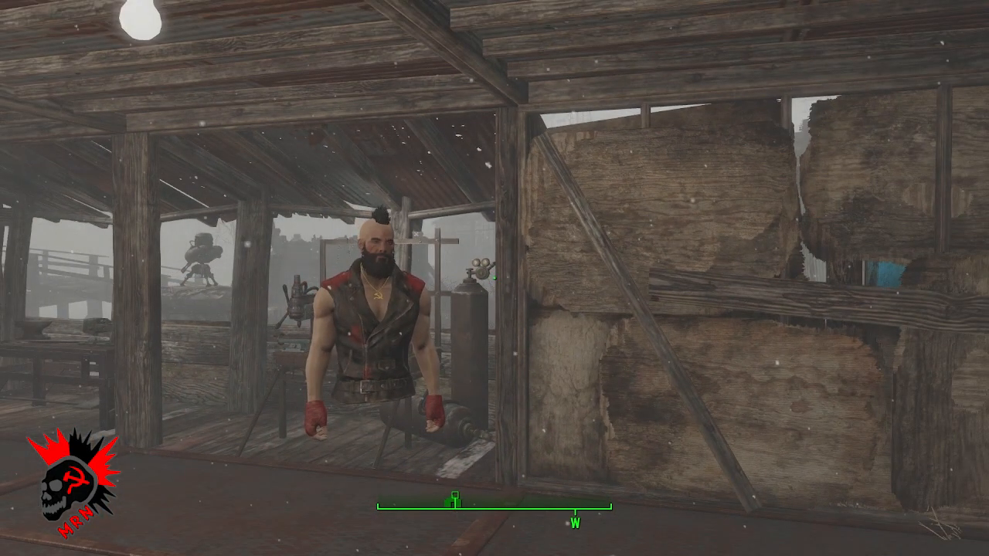
- Enter workshop mode in Fallout 4, choose the Hezbollah Flag from Decorations > Wall Decorations > Flags and preview it on the wall
key("v")
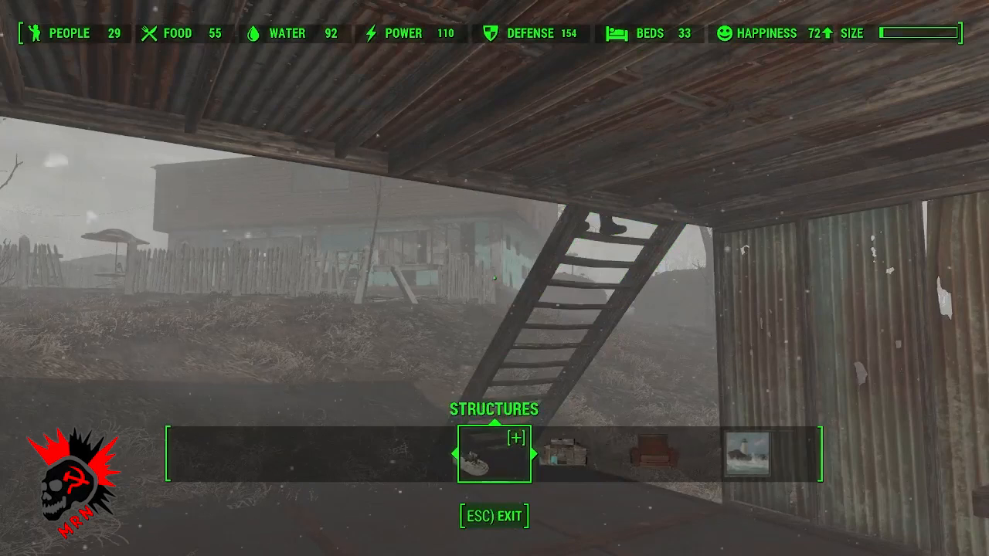
key("Left")
key("Return")
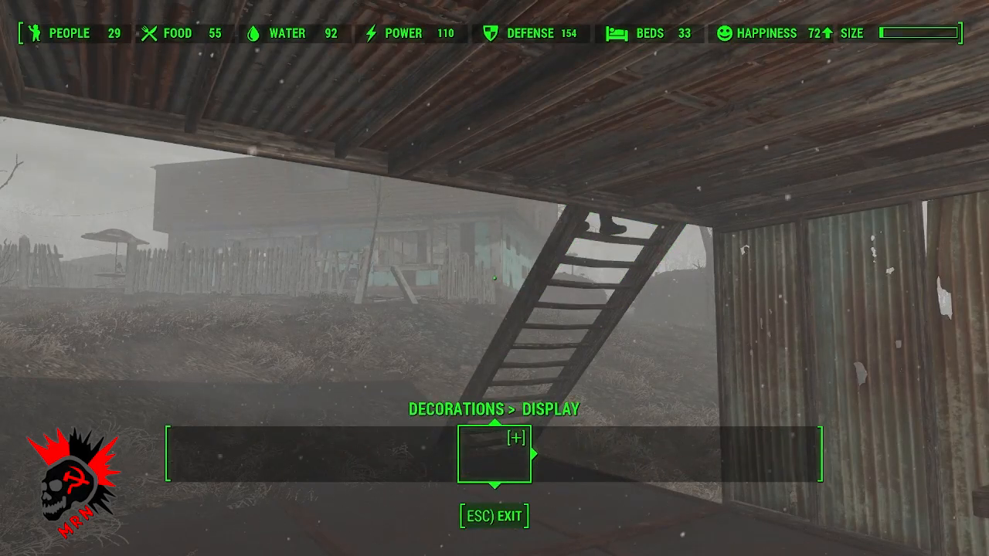
key("Right")
key("Right")
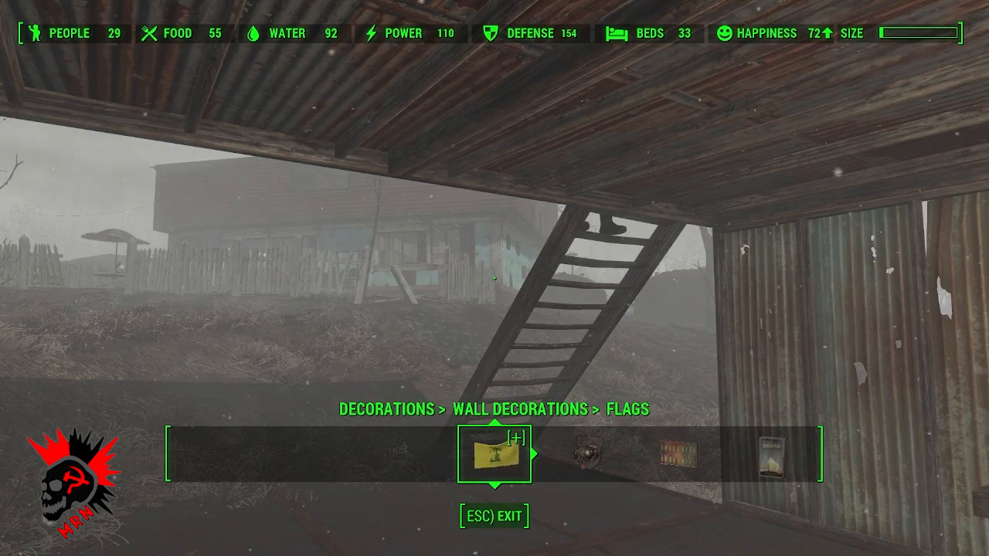
key("Return")
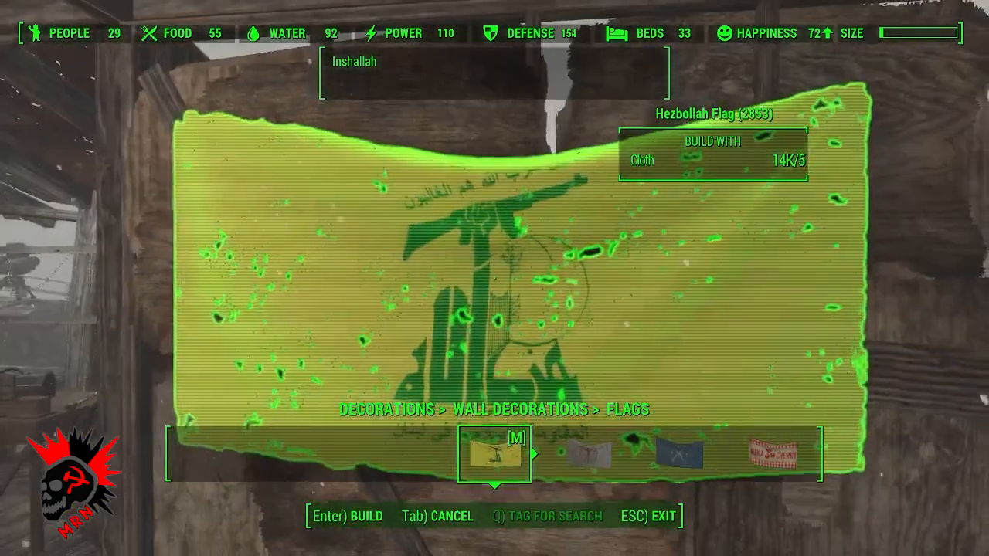
key("s")
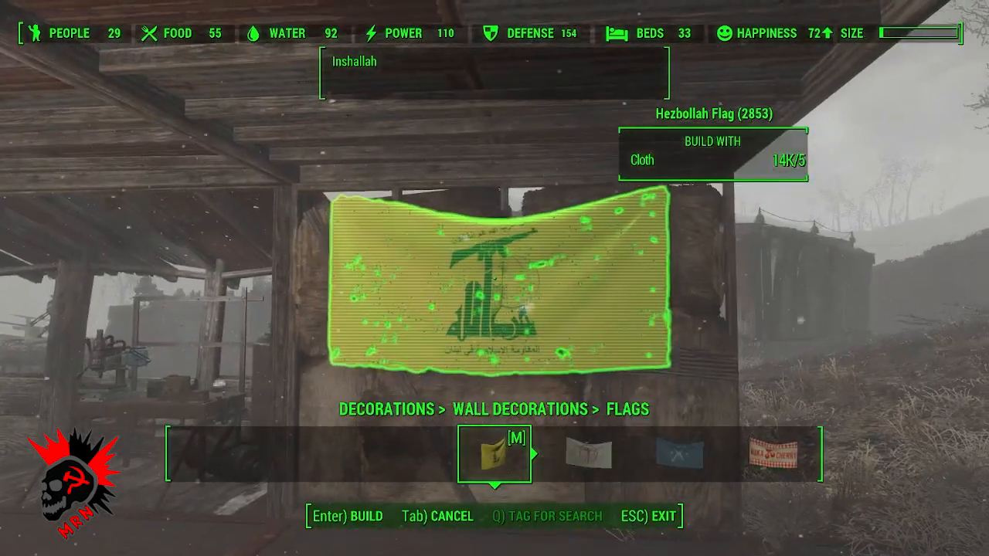
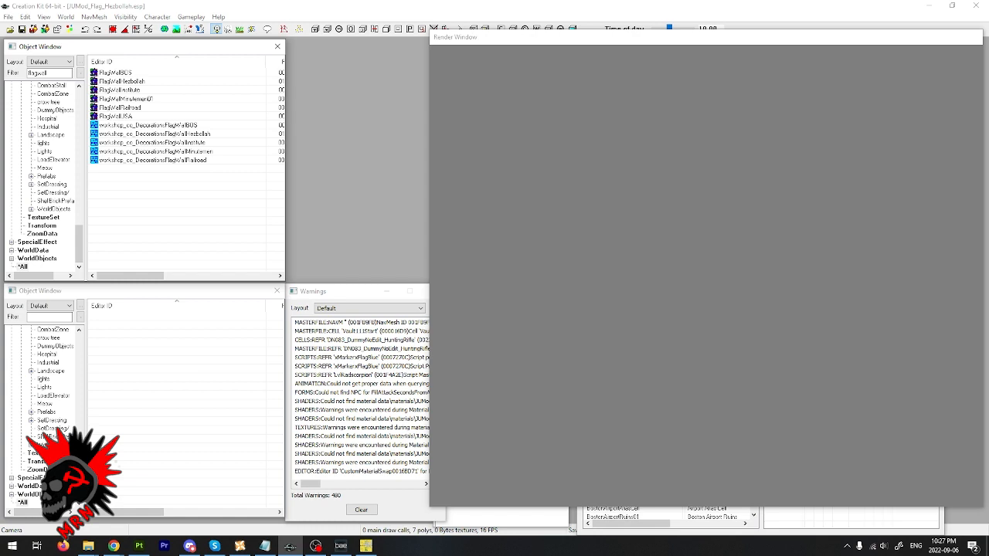
- Start creating an archive for the plugin and add the FlagHezbollah1_d texture from Textures > JUMods > HezbollahFlag to the required files
left_click(8, 16)
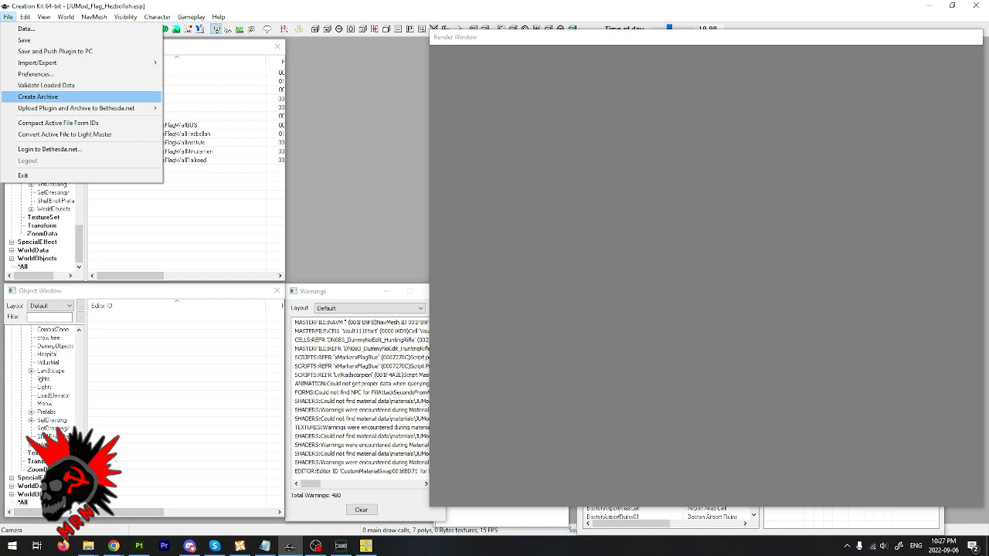
left_click(38, 97)
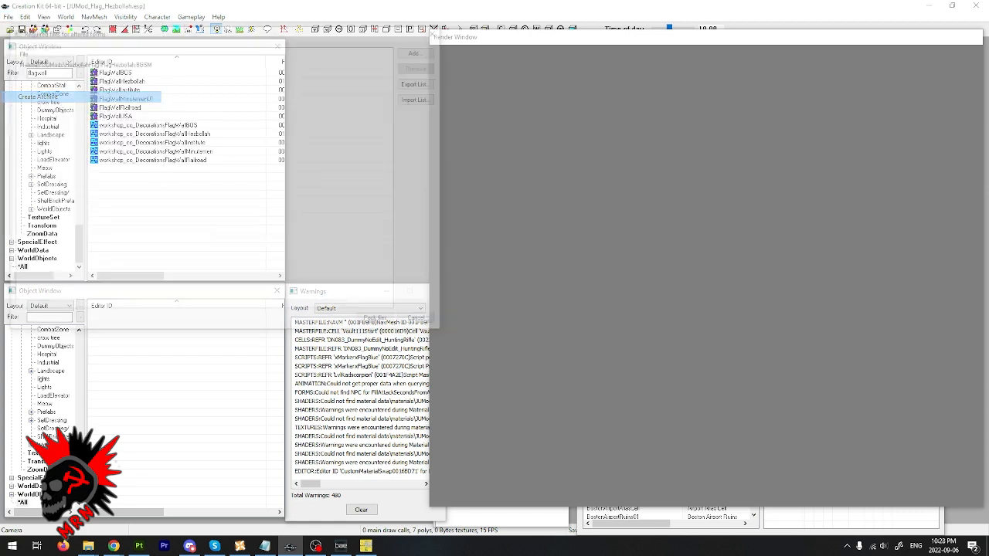
left_click(82, 62)
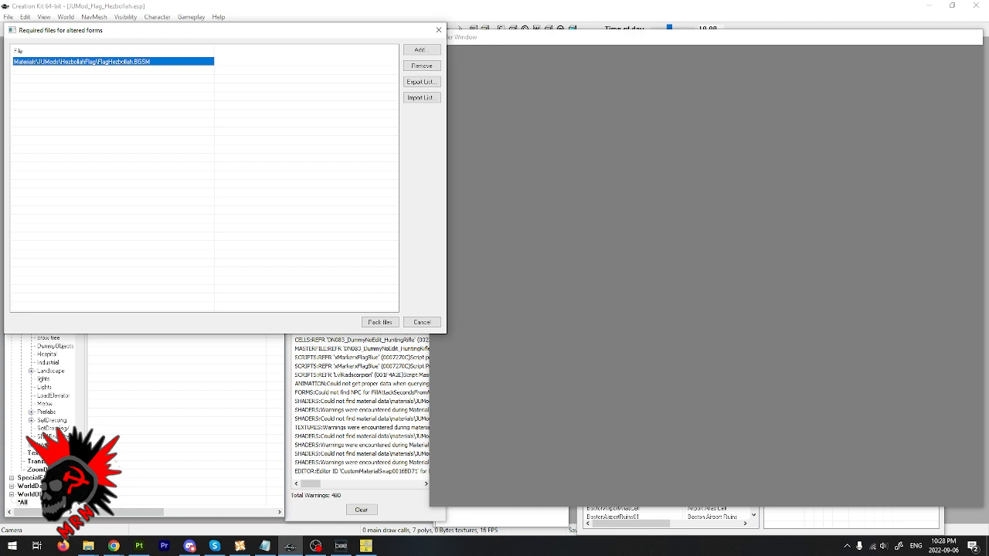
left_click(204, 170)
left_click(112, 61)
left_click(419, 49)
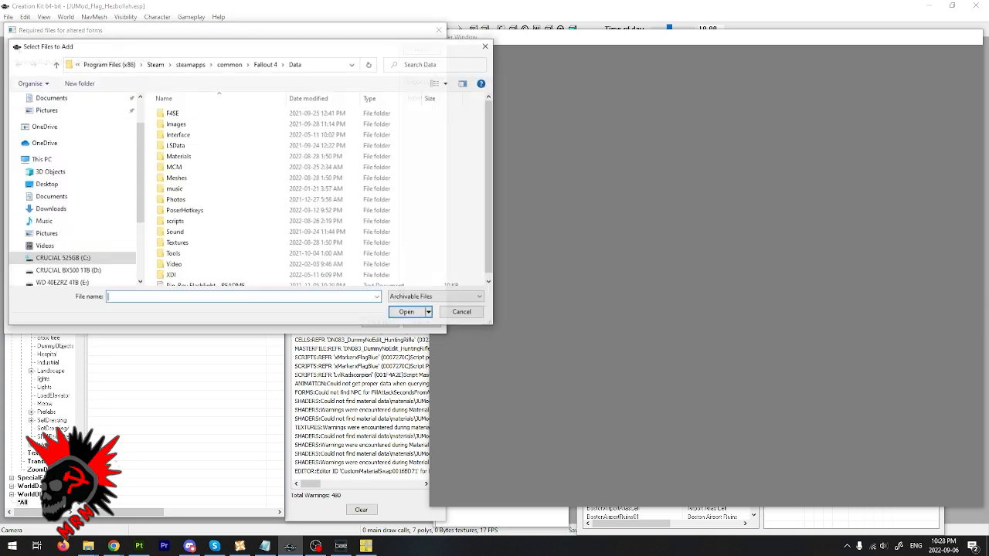
double_click(177, 242)
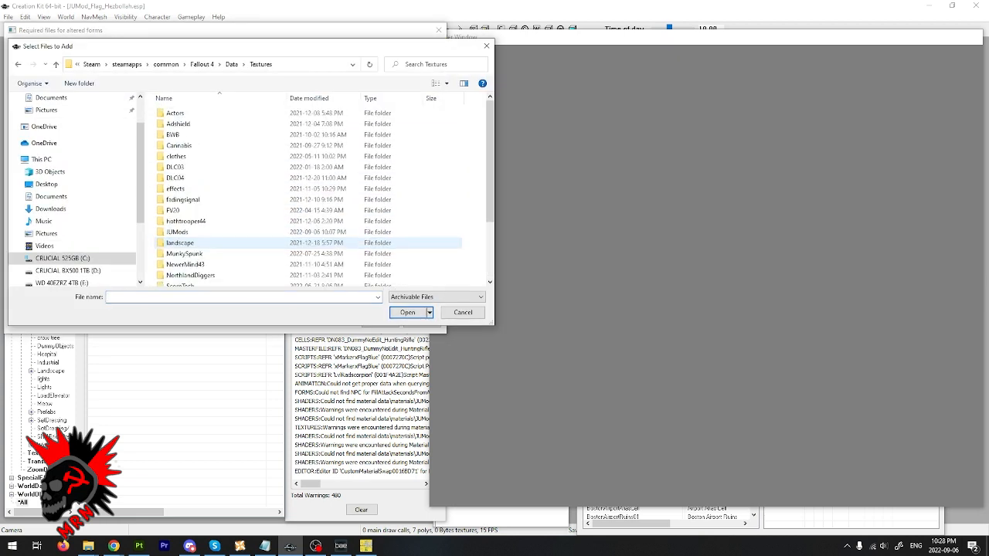
double_click(177, 232)
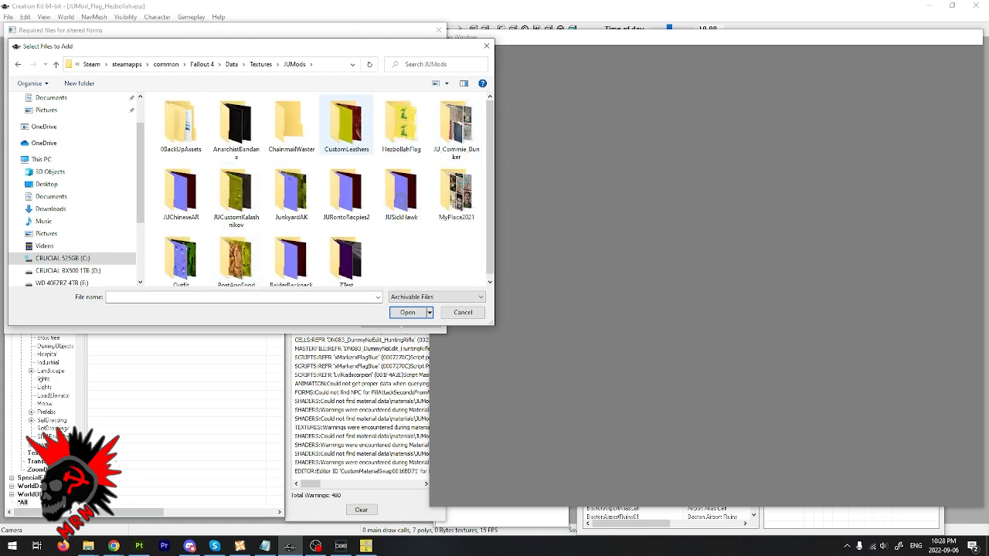
double_click(401, 124)
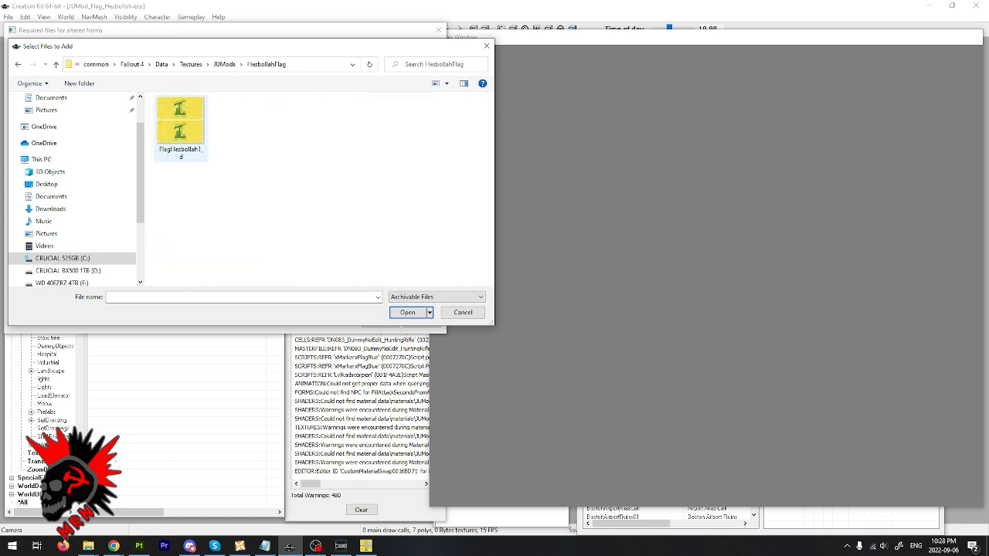
double_click(180, 124)
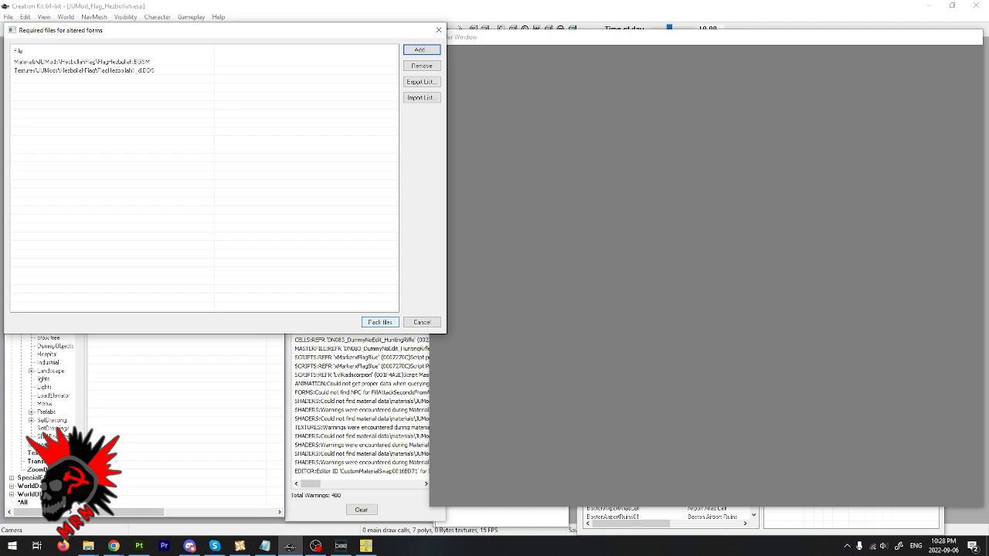
- Pack the required files and save the main archive as "JUMod_Flag_Hezbollah - Main" in the Fallout 4 Data folder
left_click(380, 321)
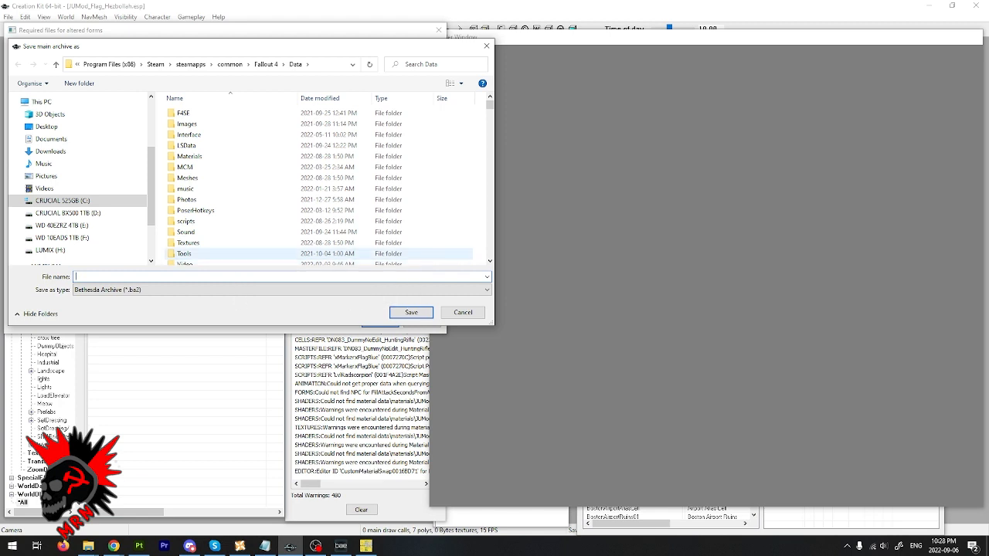
type("JU")
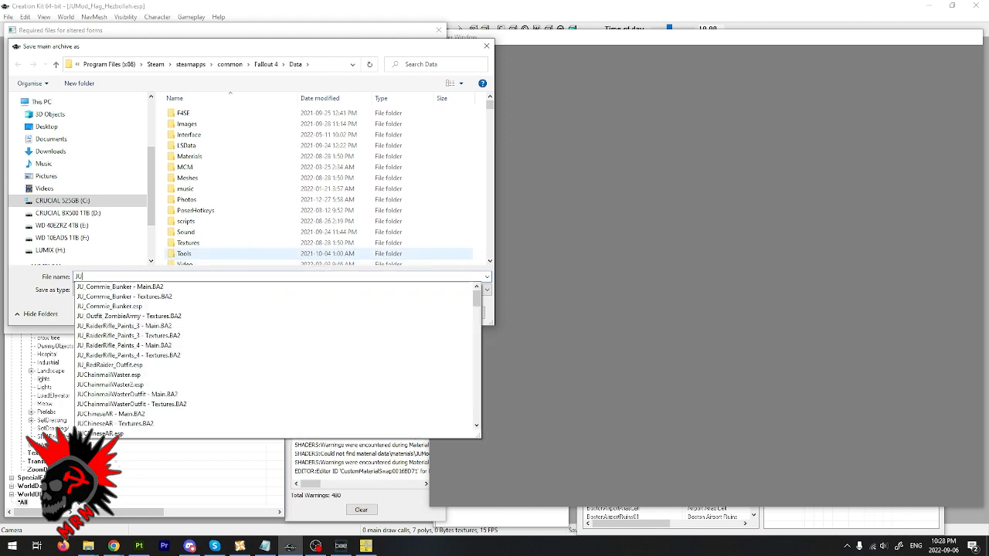
type("mod")
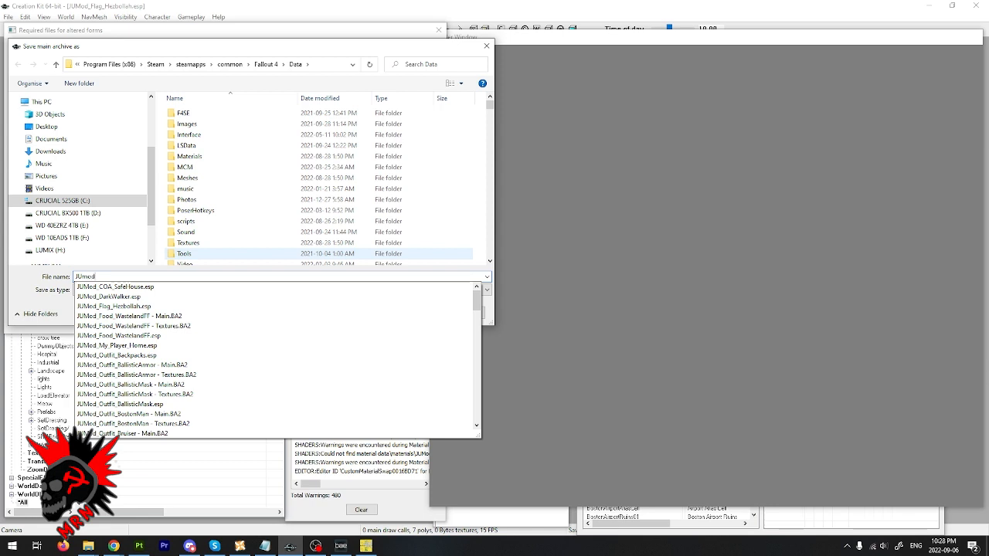
left_click(116, 306)
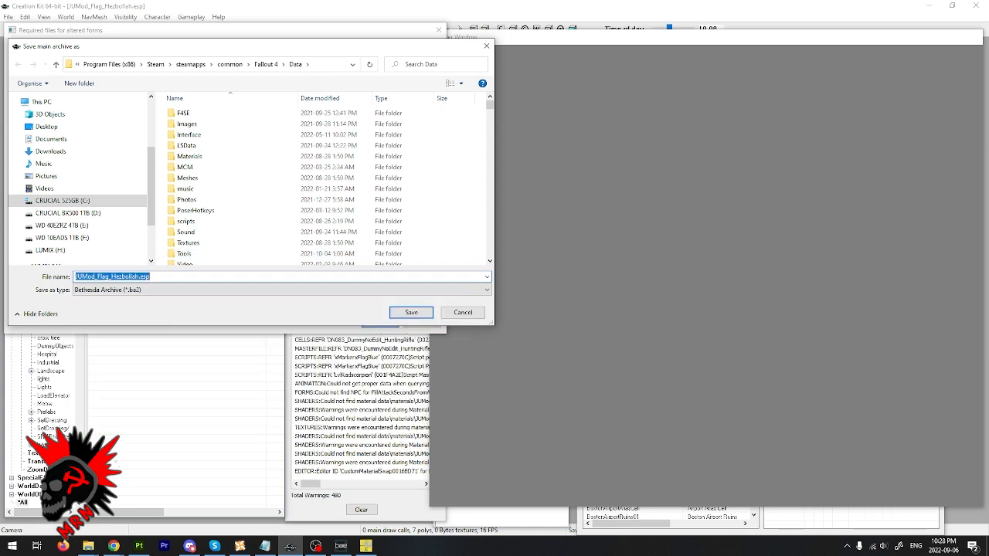
key("BackSpace")
key("BackSpace")
key("BackSpace")
key("BackSpace")
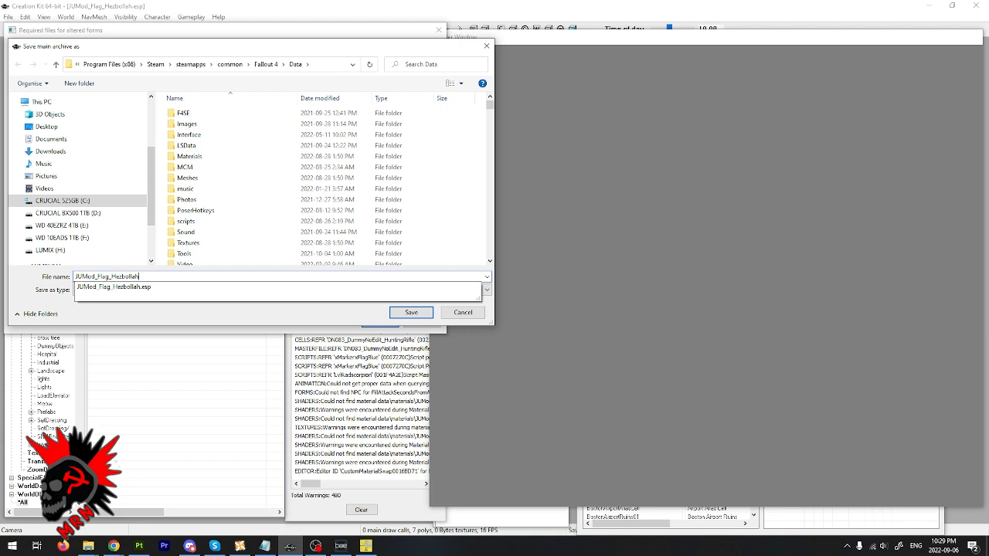
type("- Main")
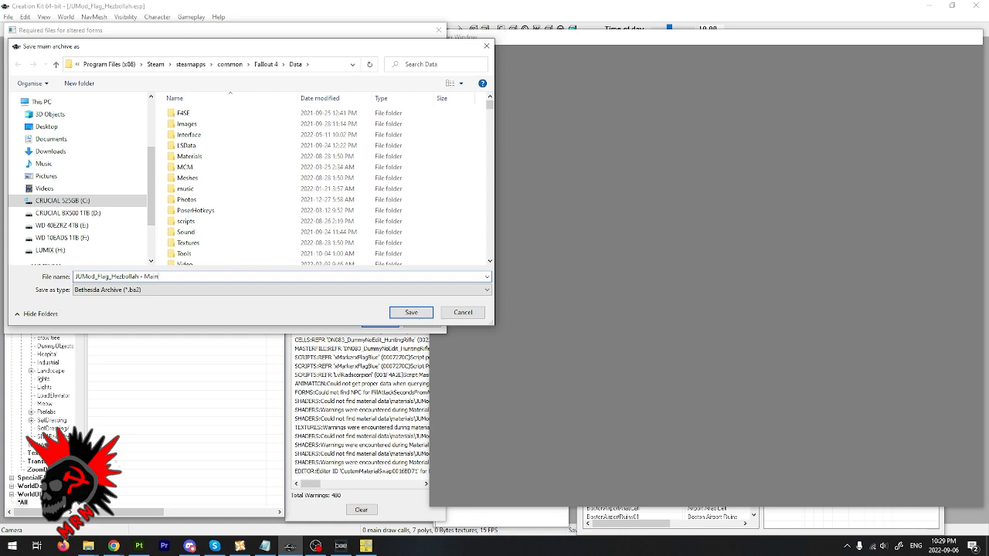
key("Return")
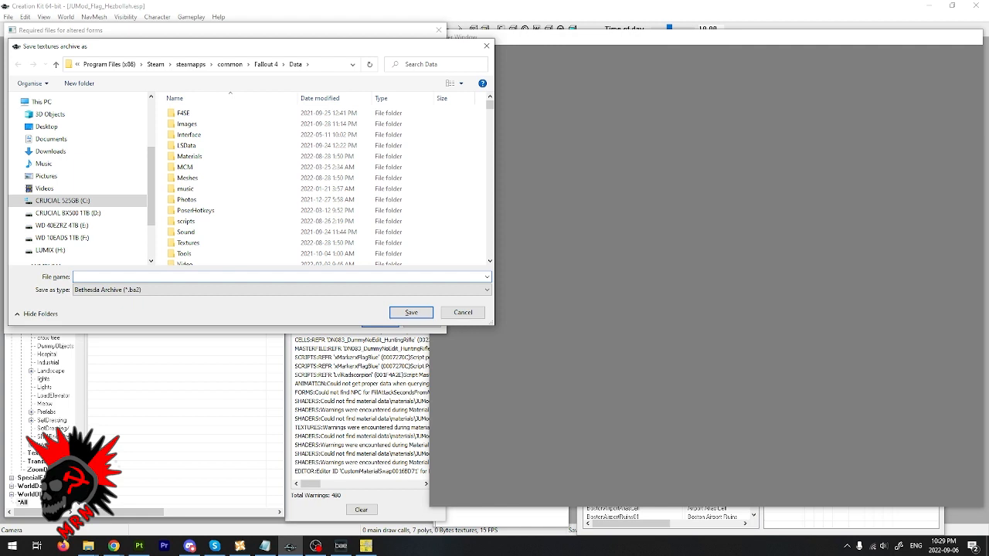
- Save the textures archive as "JUMod_Flag_Hezbollah - Textures" in the same Data folder
type("JUMod_")
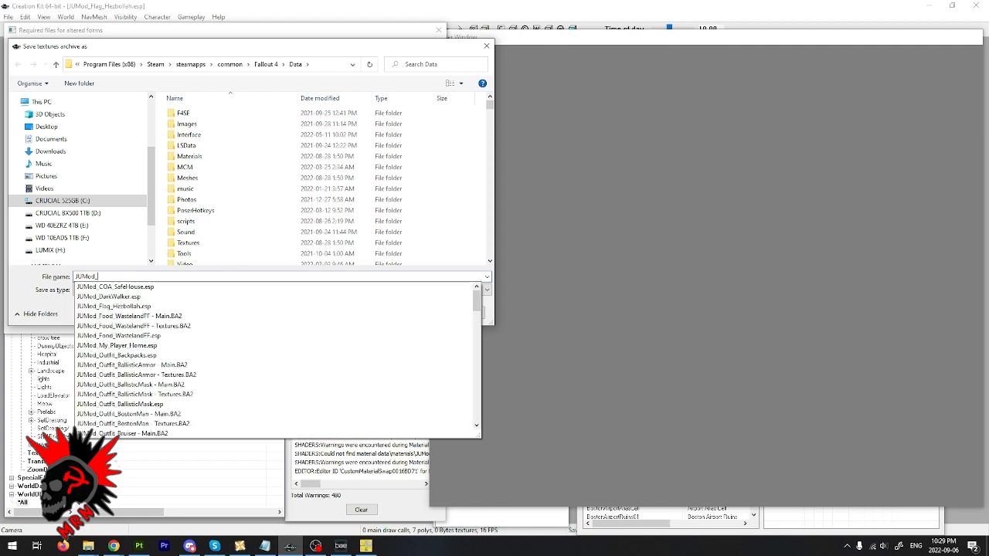
left_click(114, 307)
left_click(151, 277)
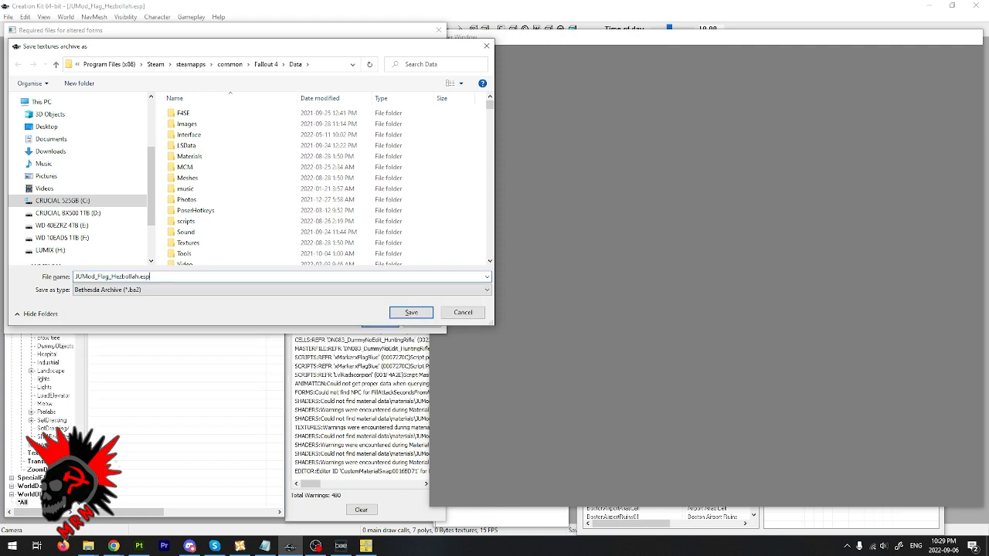
key("BackSpace")
key("BackSpace")
key("BackSpace")
key("BackSpace")
type("- Textures")
left_click(411, 312)
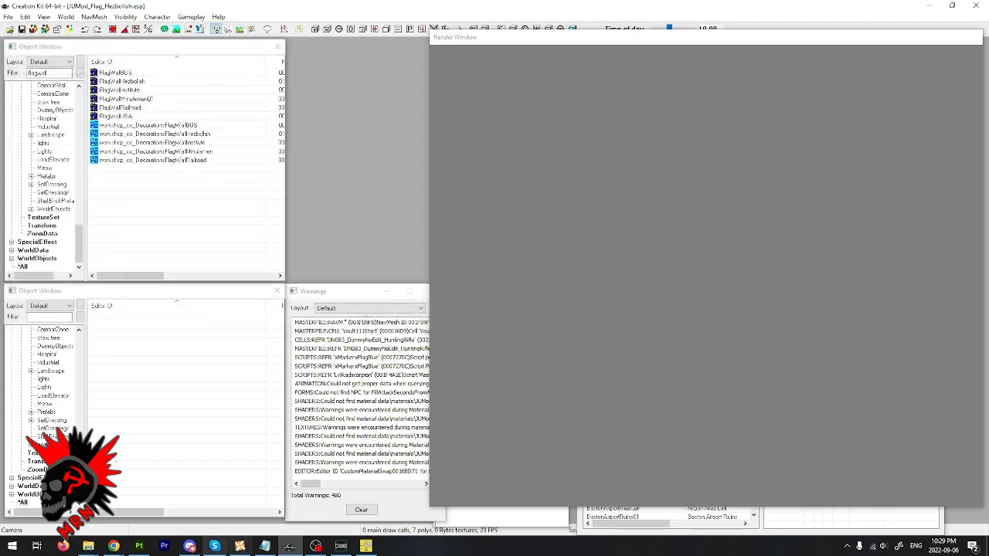
- Switch to File Explorer and locate the JUMod_Flag_Hezbollah files in the Fallout 4 Data folder
left_click(88, 546)
left_click(33, 510)
left_click(309, 329)
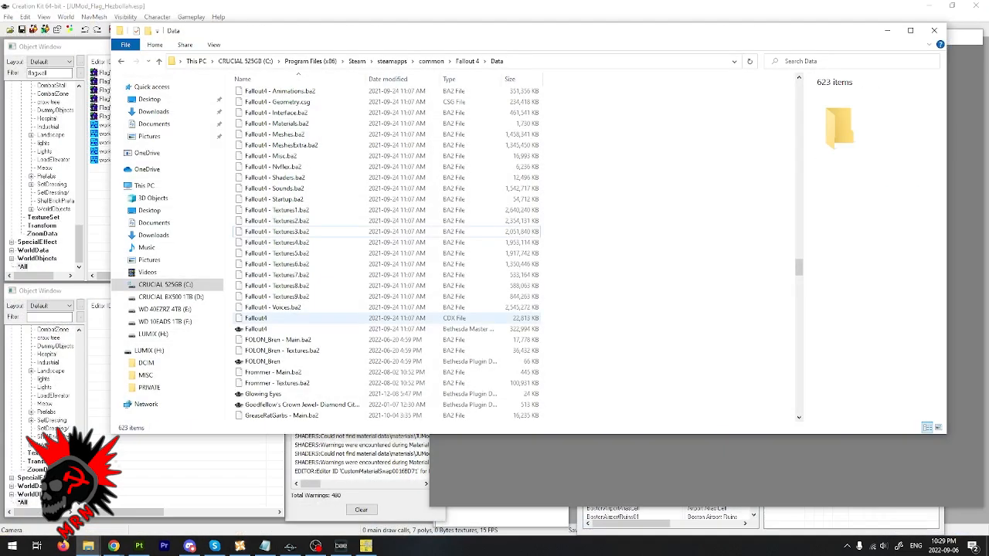
key("j")
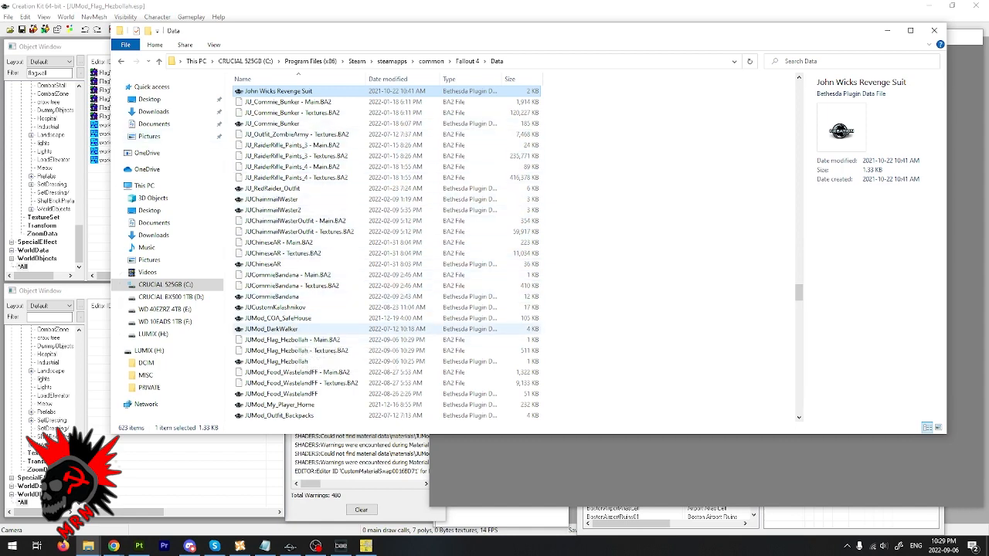
scroll(309, 321, "down", 3)
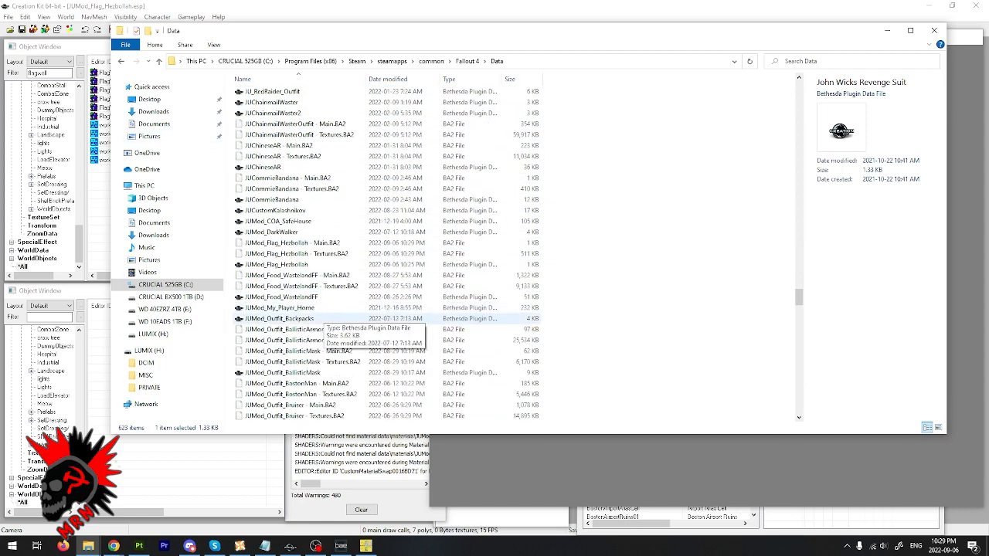
- Compress the JUMod_Flag_Hezbollah plugin and its Main and Textures archives into a ZIP named HezbollahFlag and locate it in the folder
left_click(278, 264)
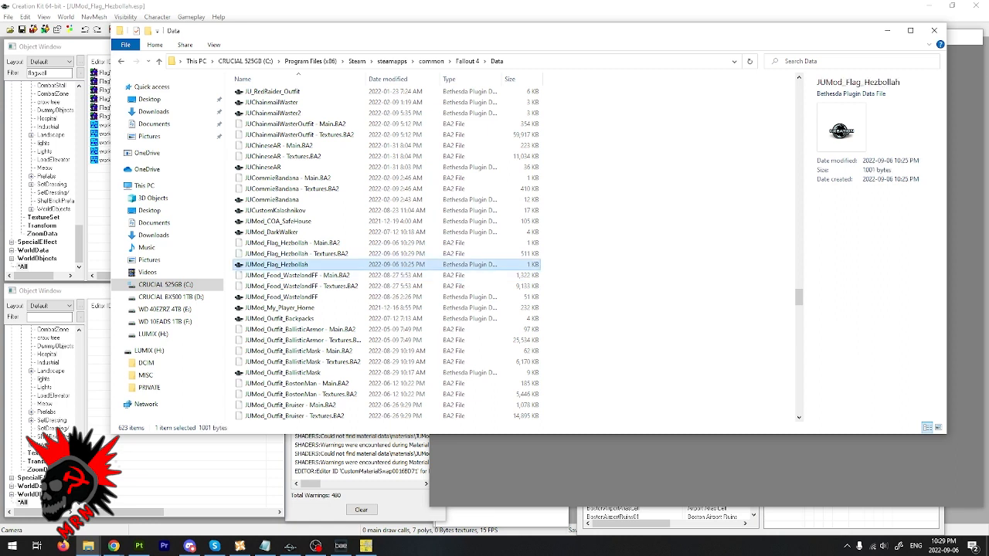
left_click(294, 243, "shift")
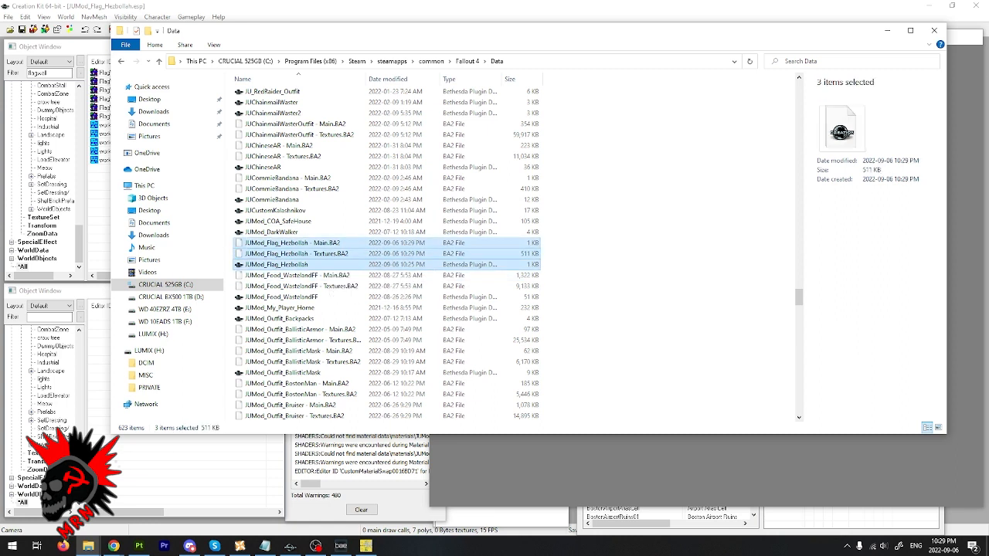
right_click(321, 265)
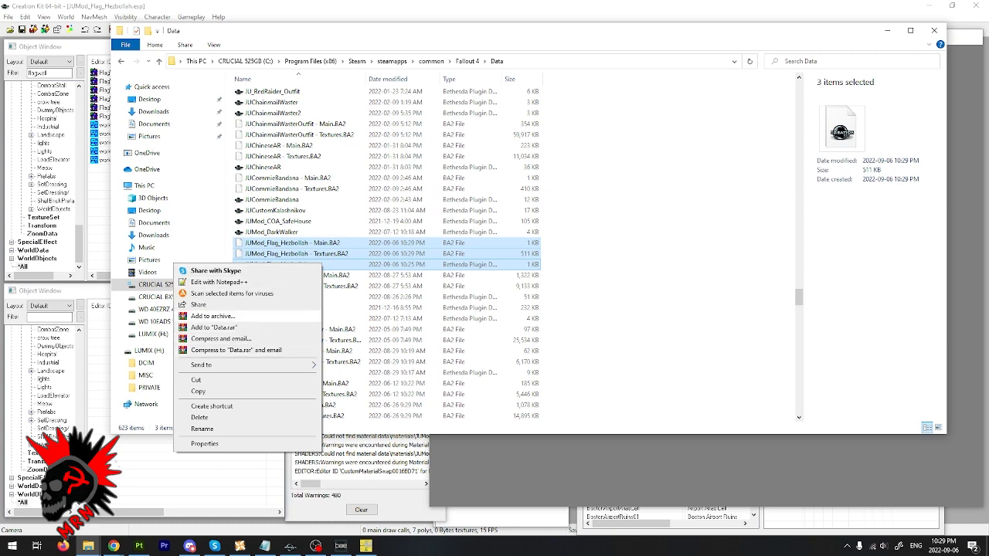
left_click(212, 316)
left_click(417, 219)
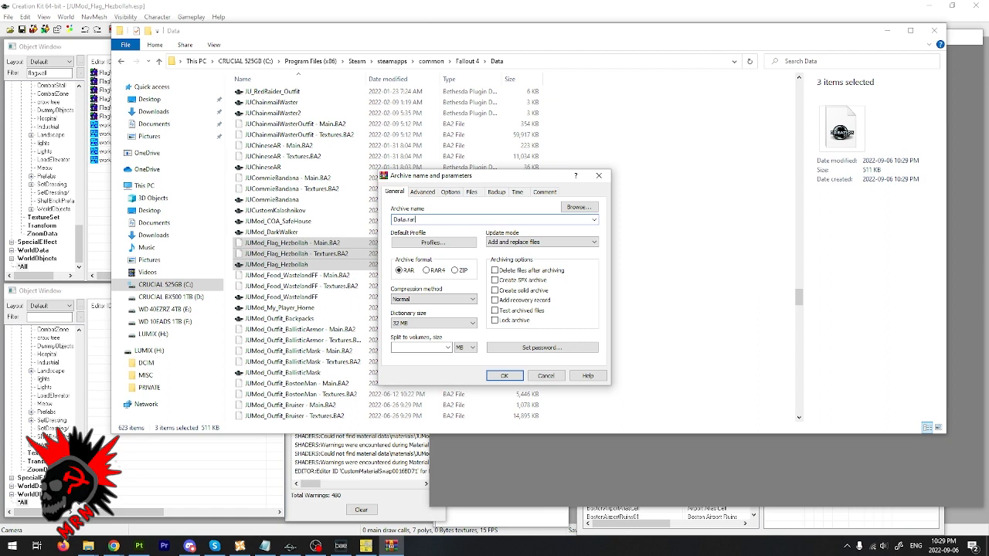
left_click(455, 270)
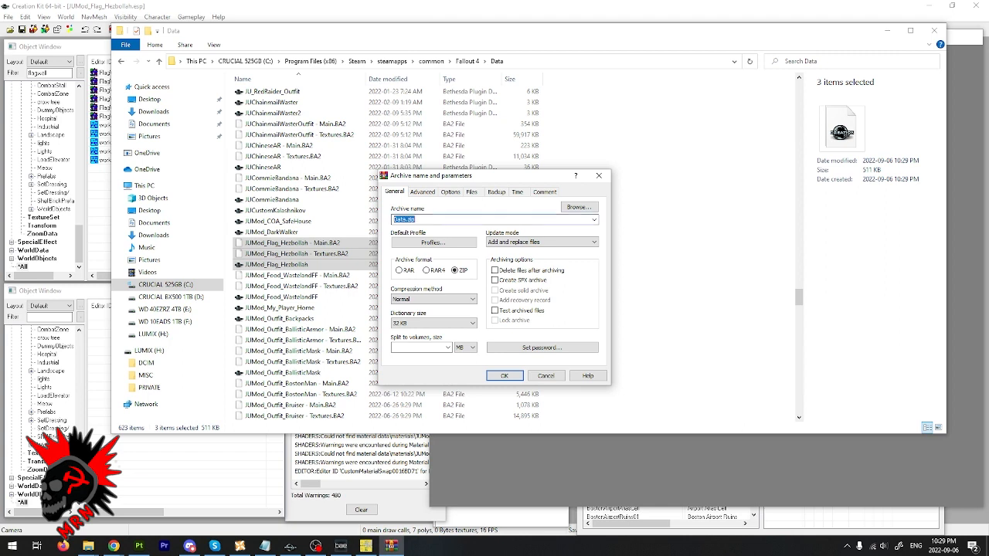
left_click_drag(407, 219, 394, 219)
type("HezbollahFlag")
left_click(503, 375)
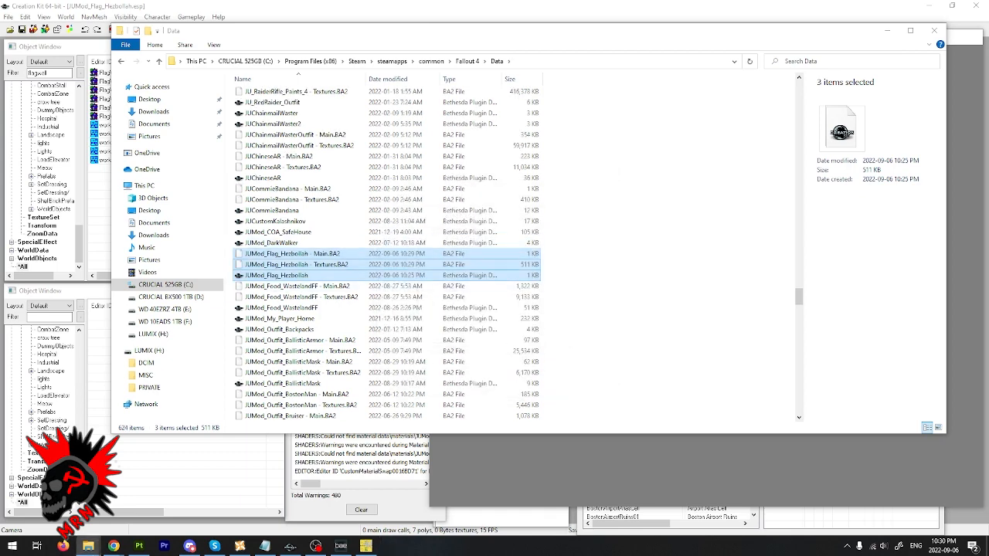
scroll(309, 265, "up", 10)
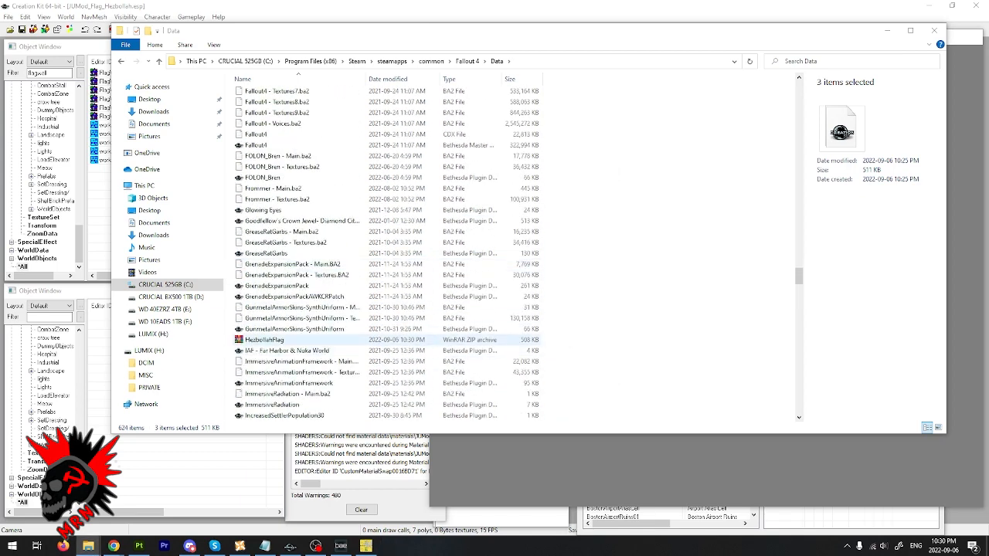